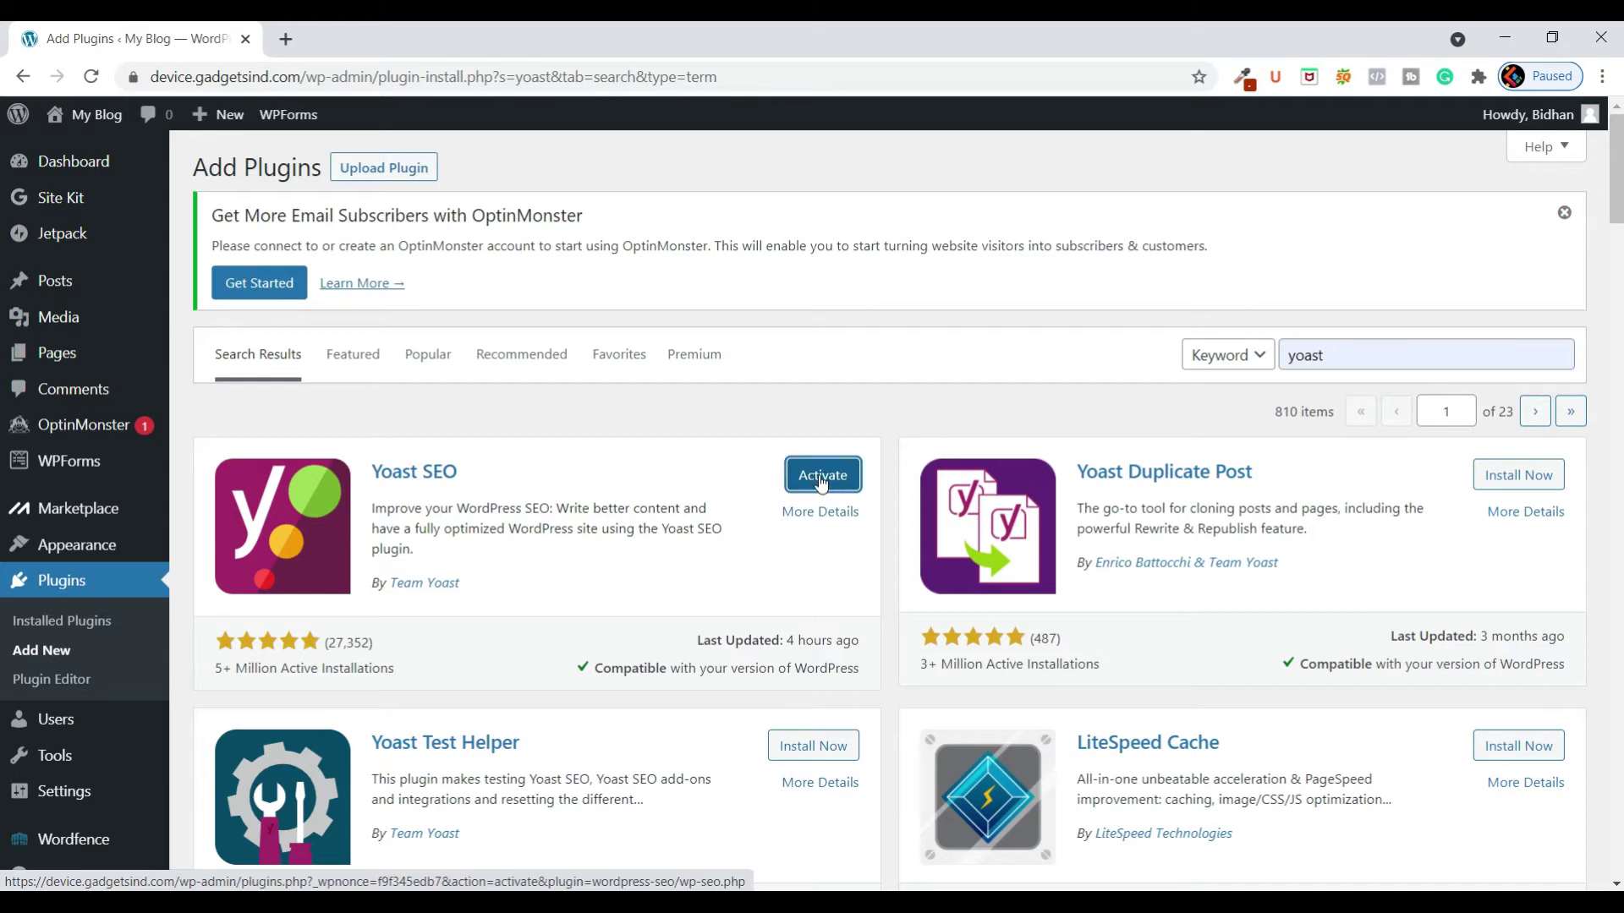
# - Activate the Yoast SEO plugin and start its configuration wizard from the plugin's General settings
pyautogui.click(820, 476)
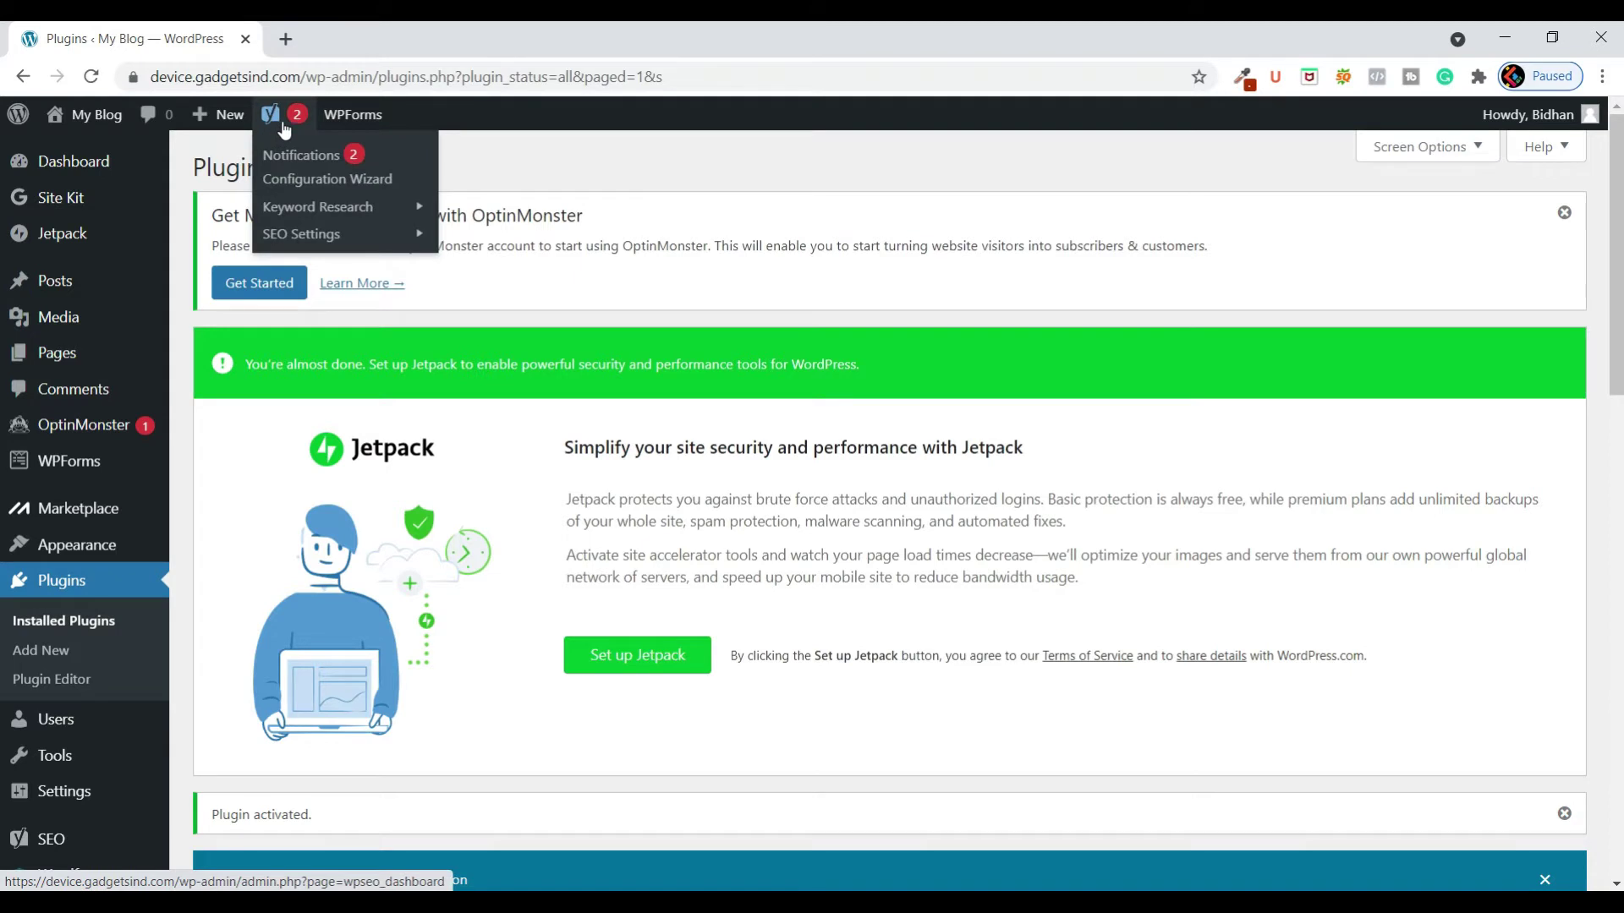
pyautogui.moveTo(351, 137)
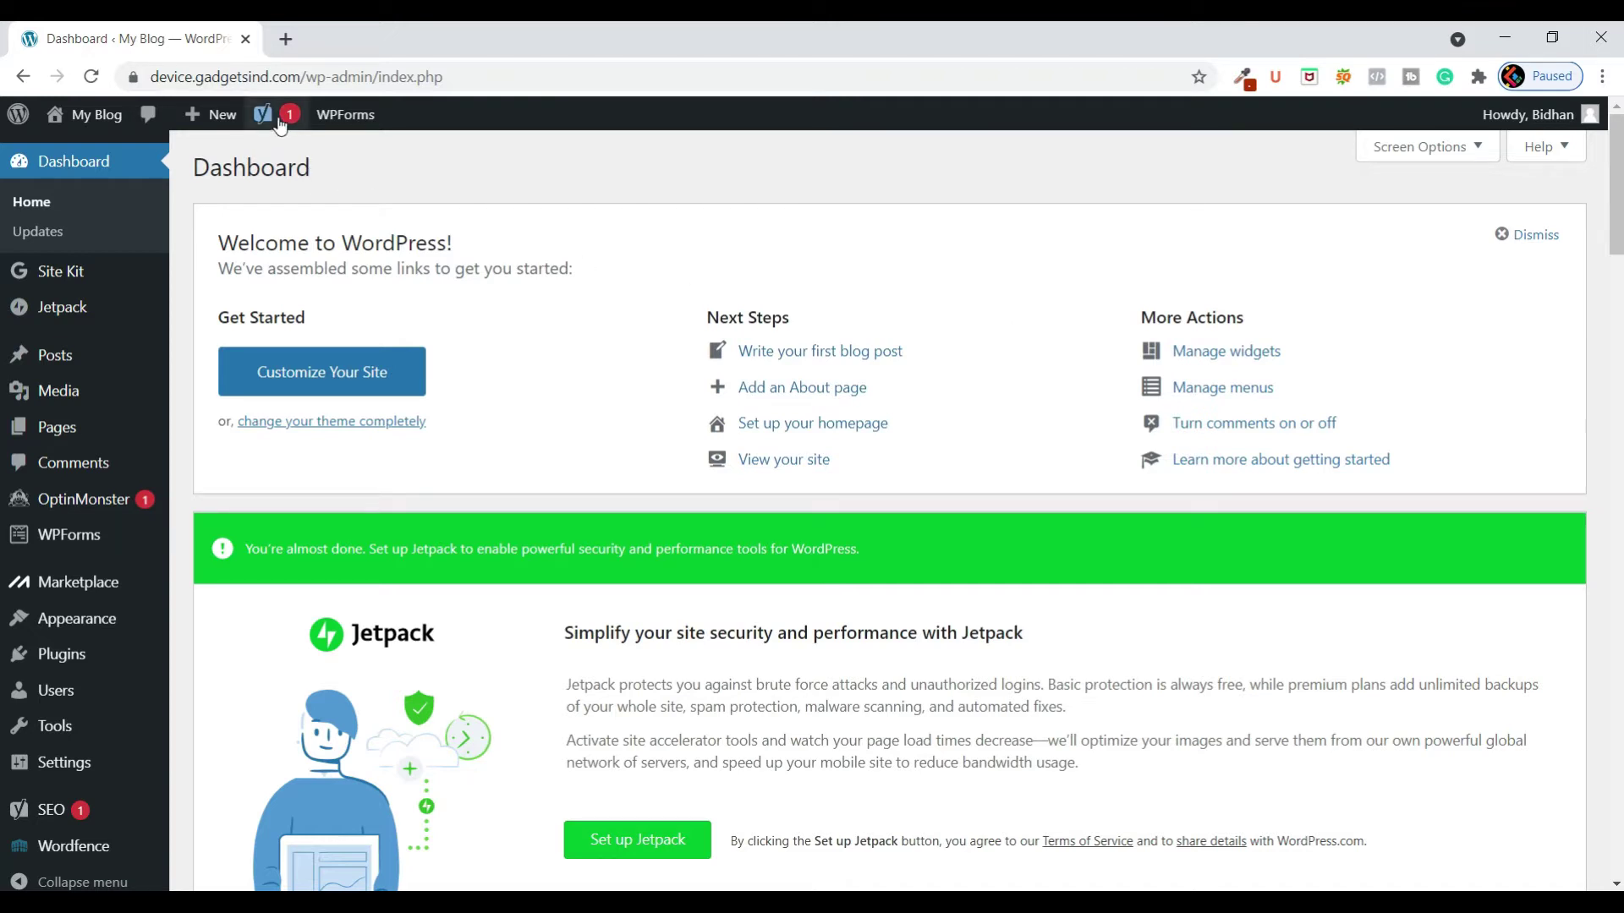
pyautogui.moveTo(279, 124)
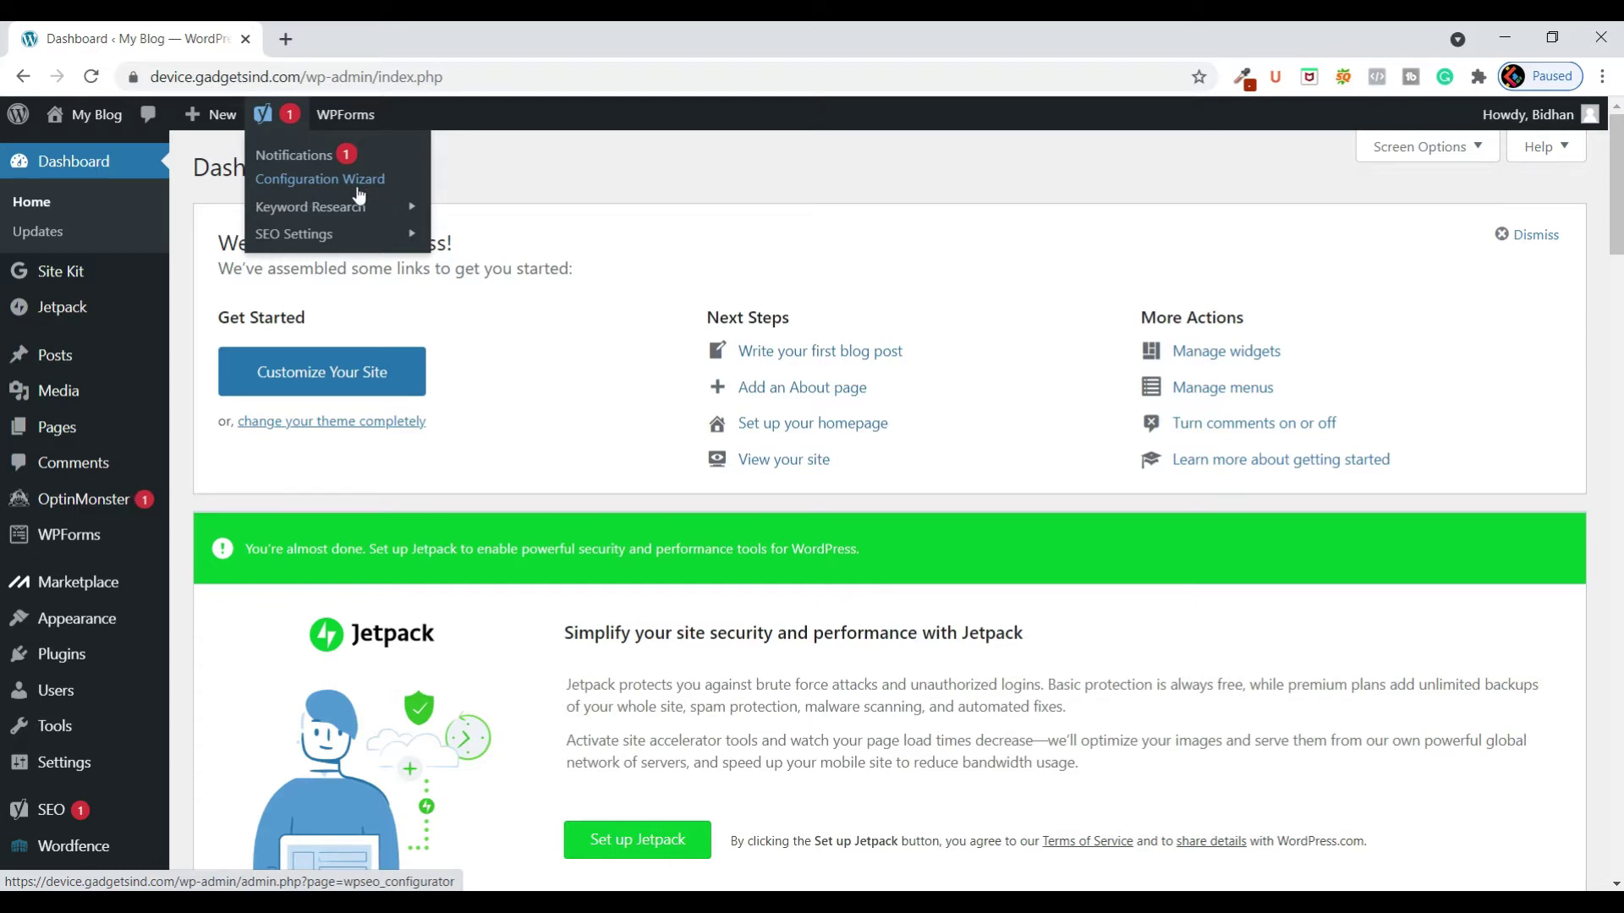
pyautogui.scroll(-3, 98, 562)
pyautogui.moveTo(70, 803)
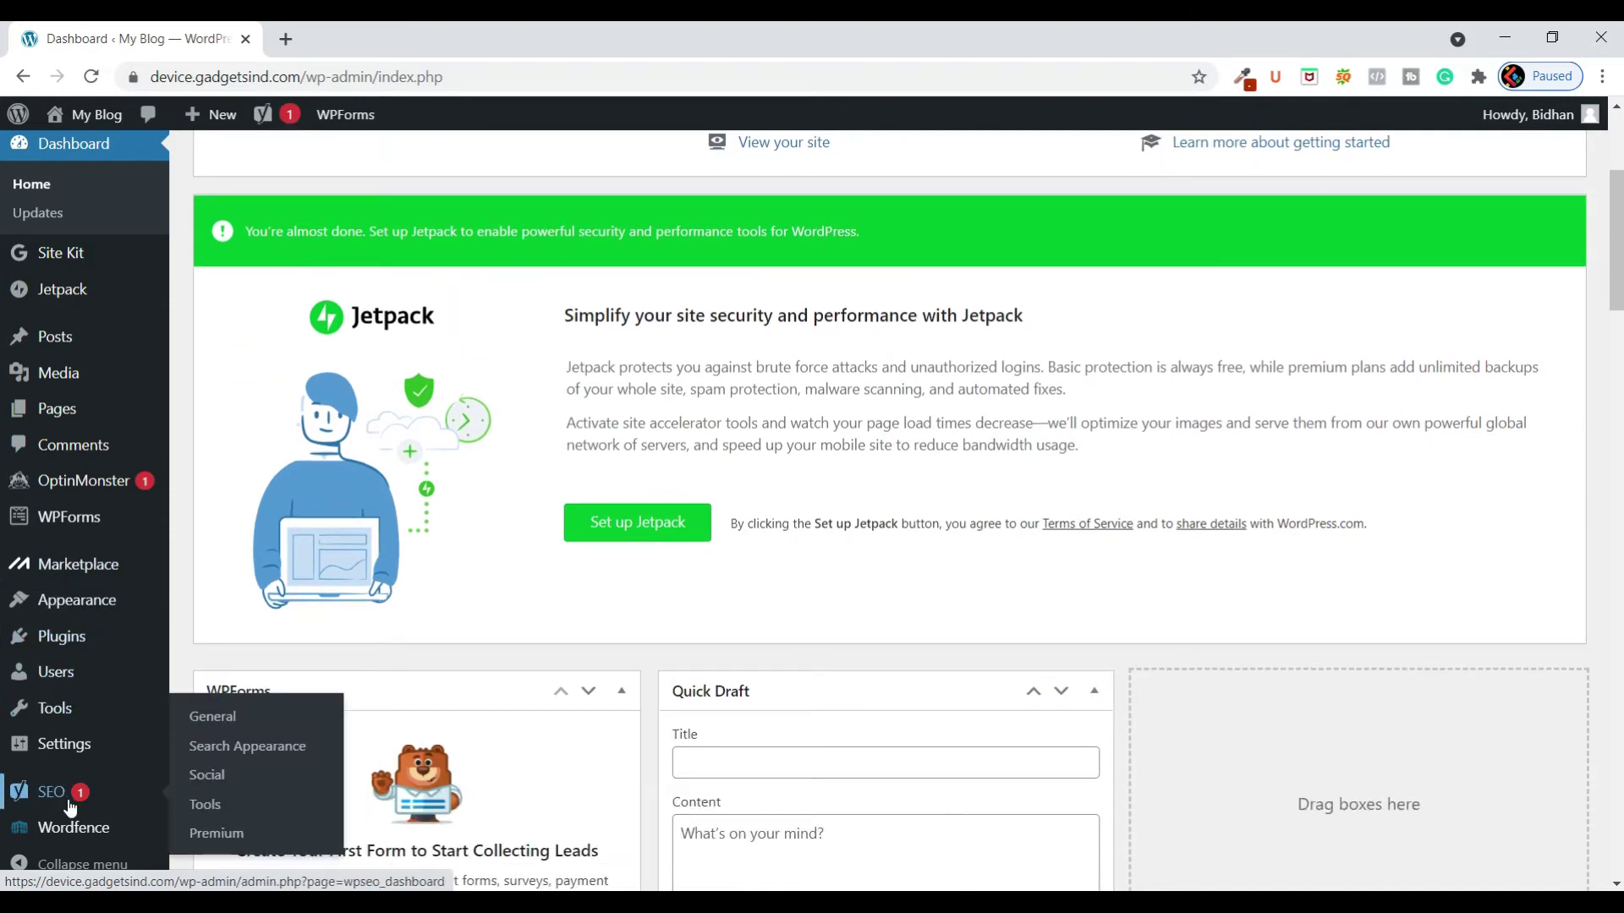
pyautogui.click(212, 718)
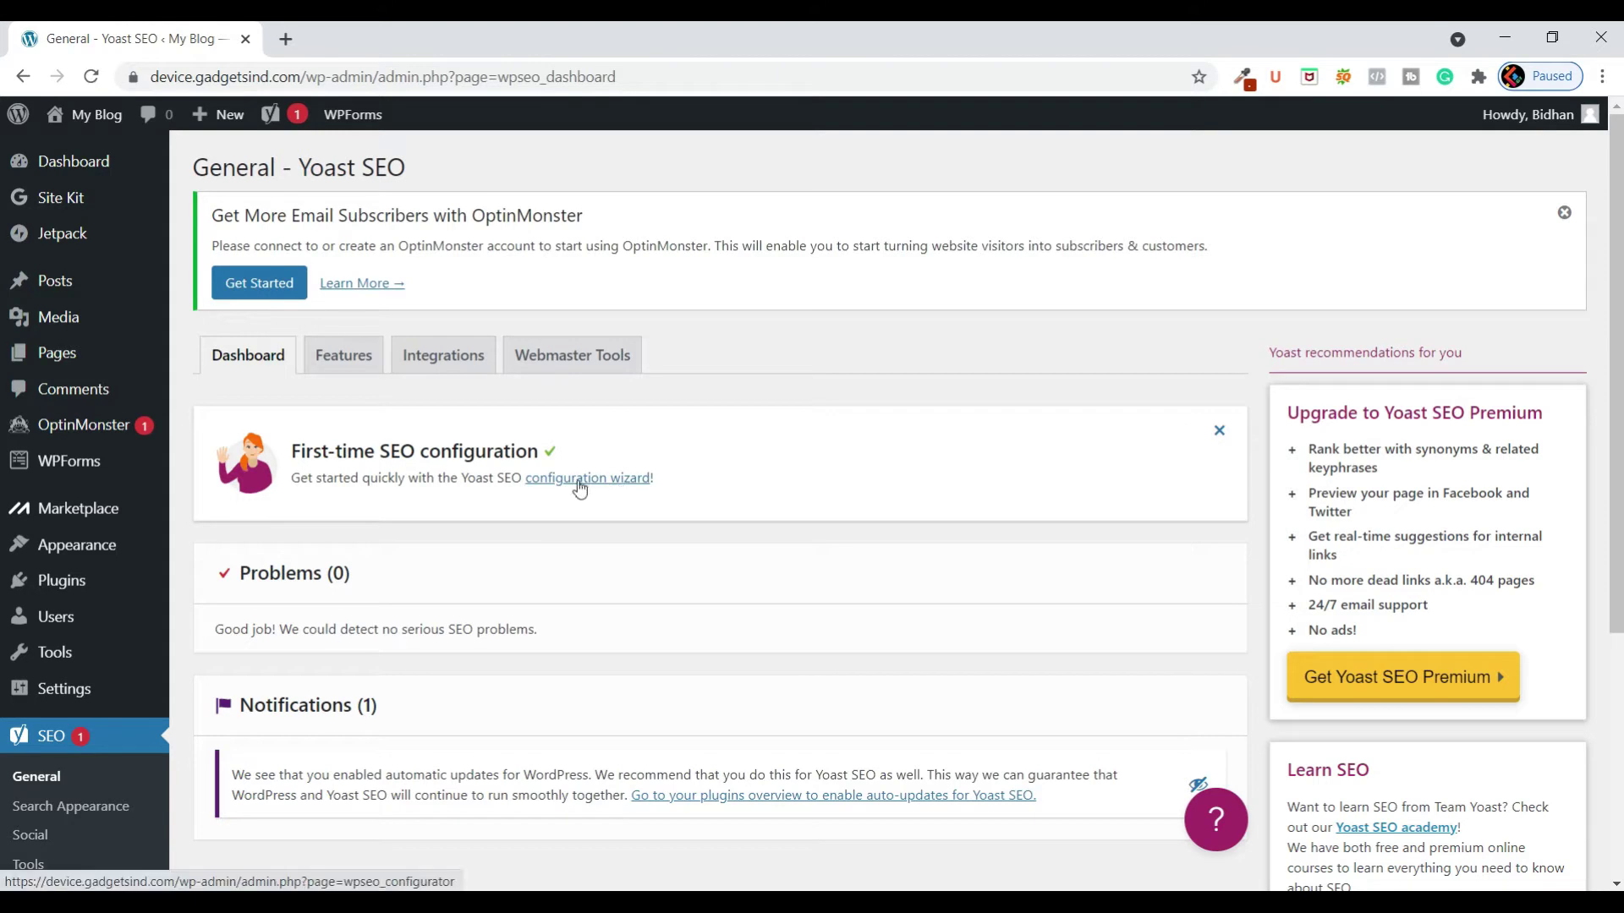
pyautogui.click(579, 482)
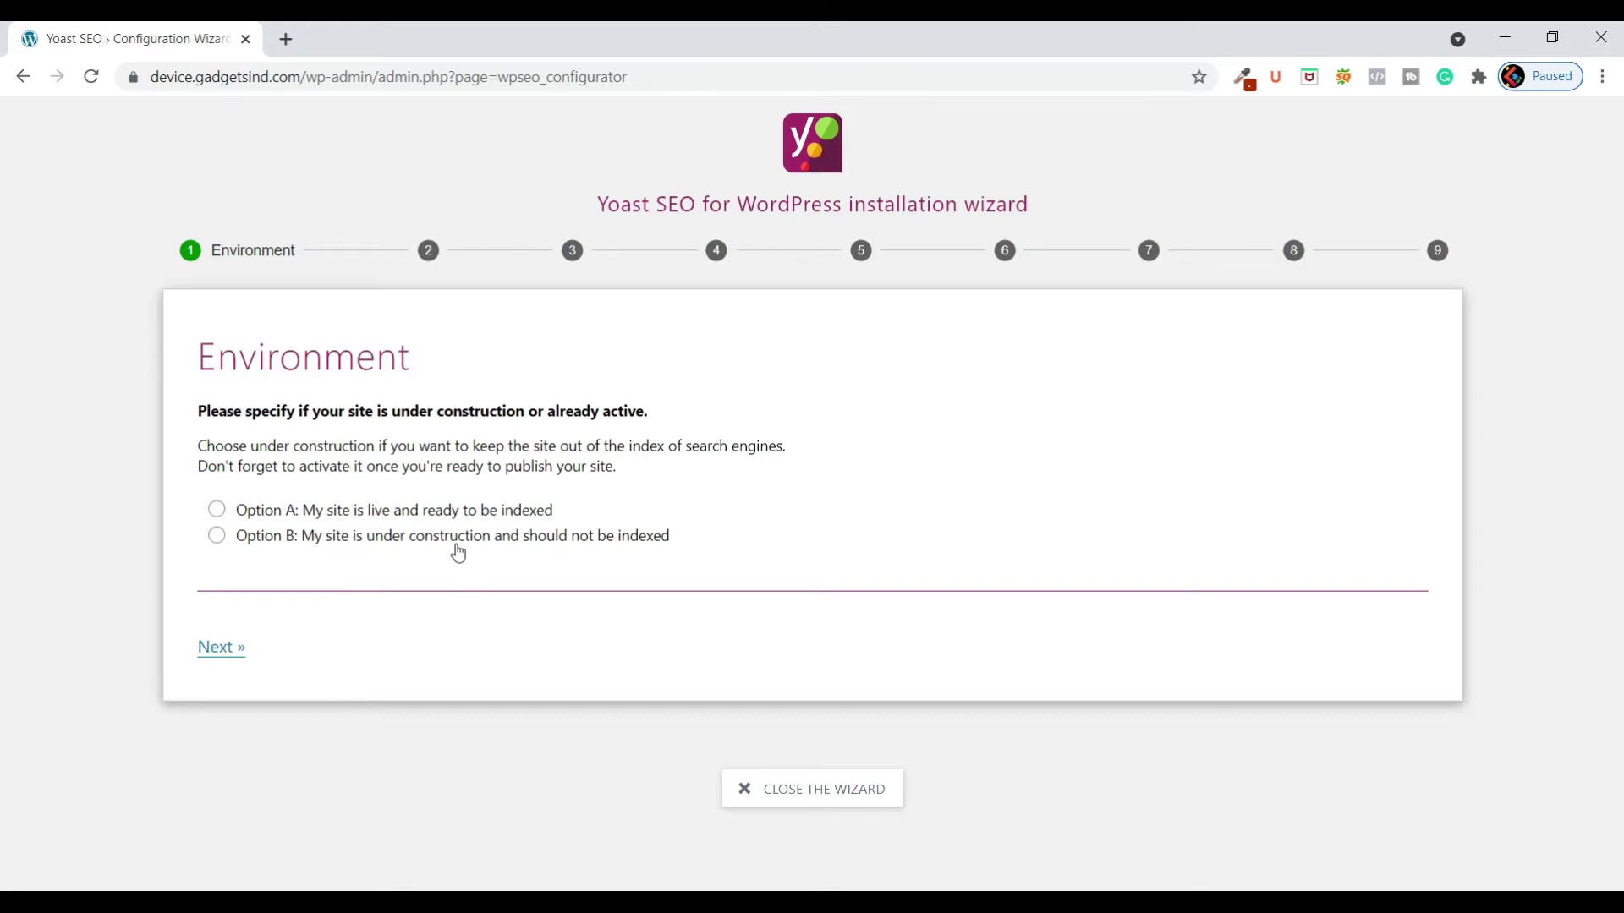
# - Mark the site as live and ready to be indexed, and set the site type to a blog
pyautogui.click(215, 511)
pyautogui.click(219, 535)
pyautogui.click(218, 512)
pyautogui.click(230, 651)
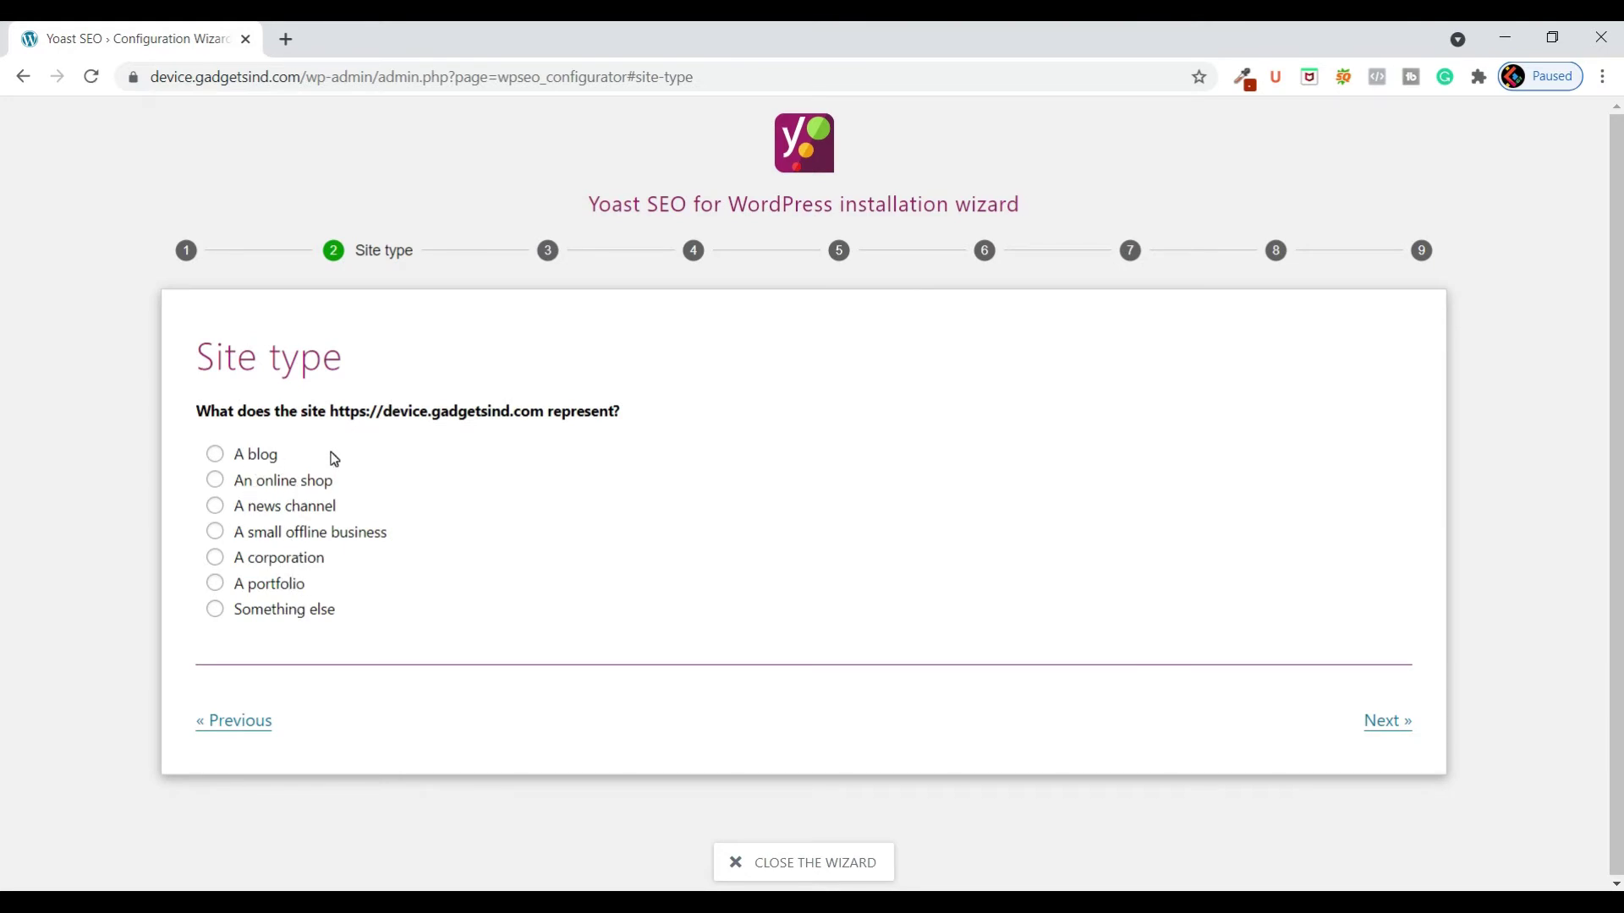
pyautogui.click(216, 461)
pyautogui.click(1373, 724)
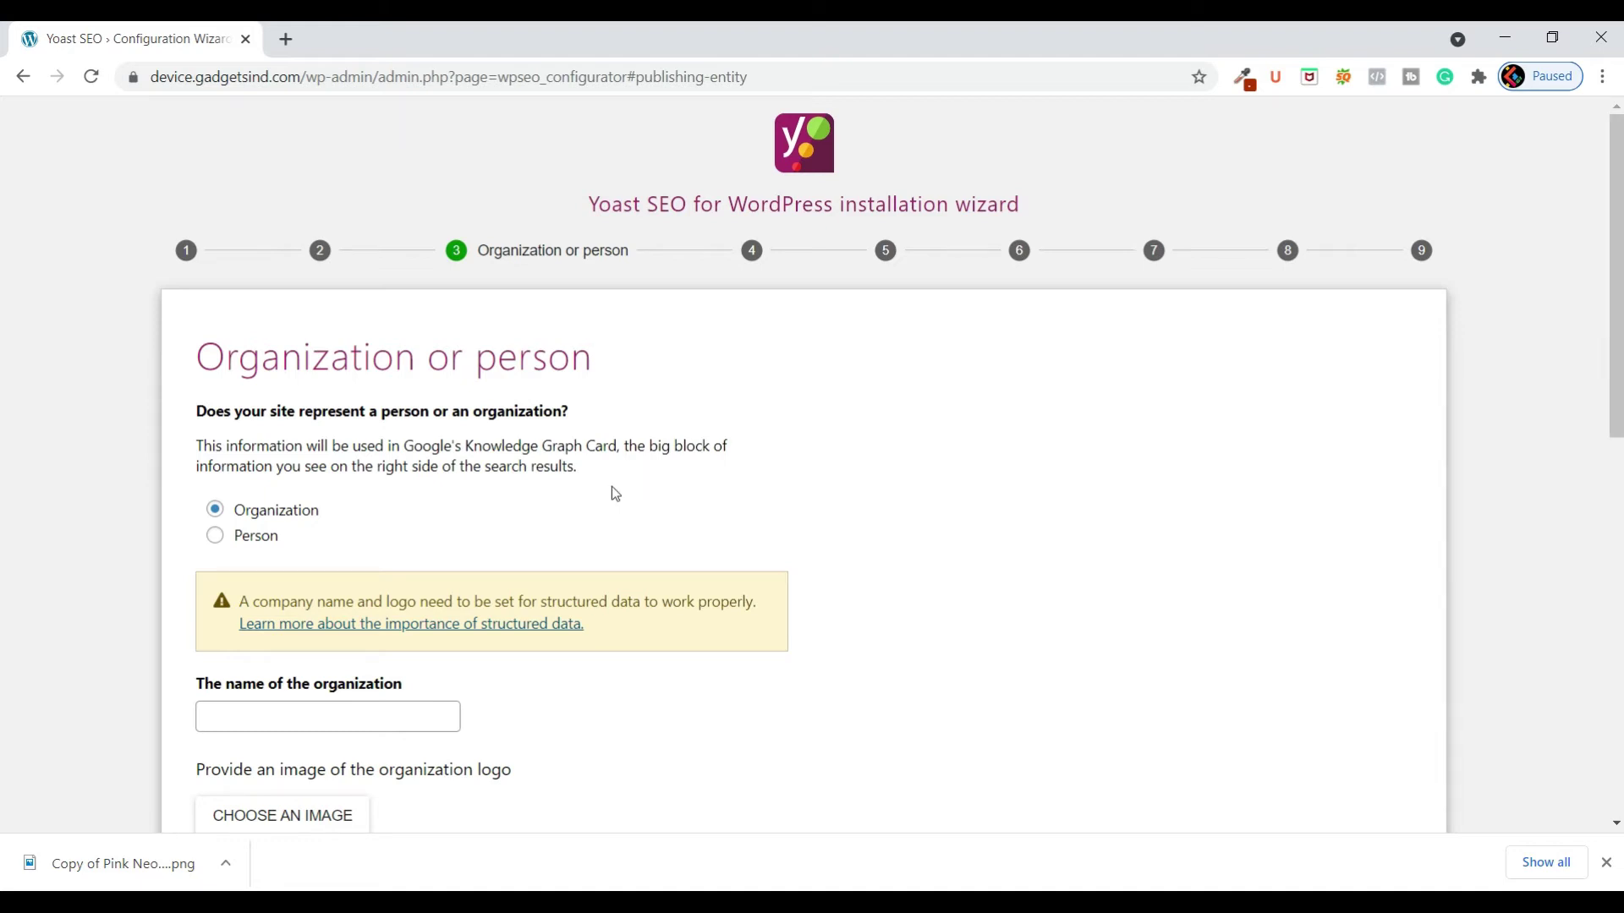
# - Set the site to represent a person and select the site's user as that person
pyautogui.scroll(-1, 612, 487)
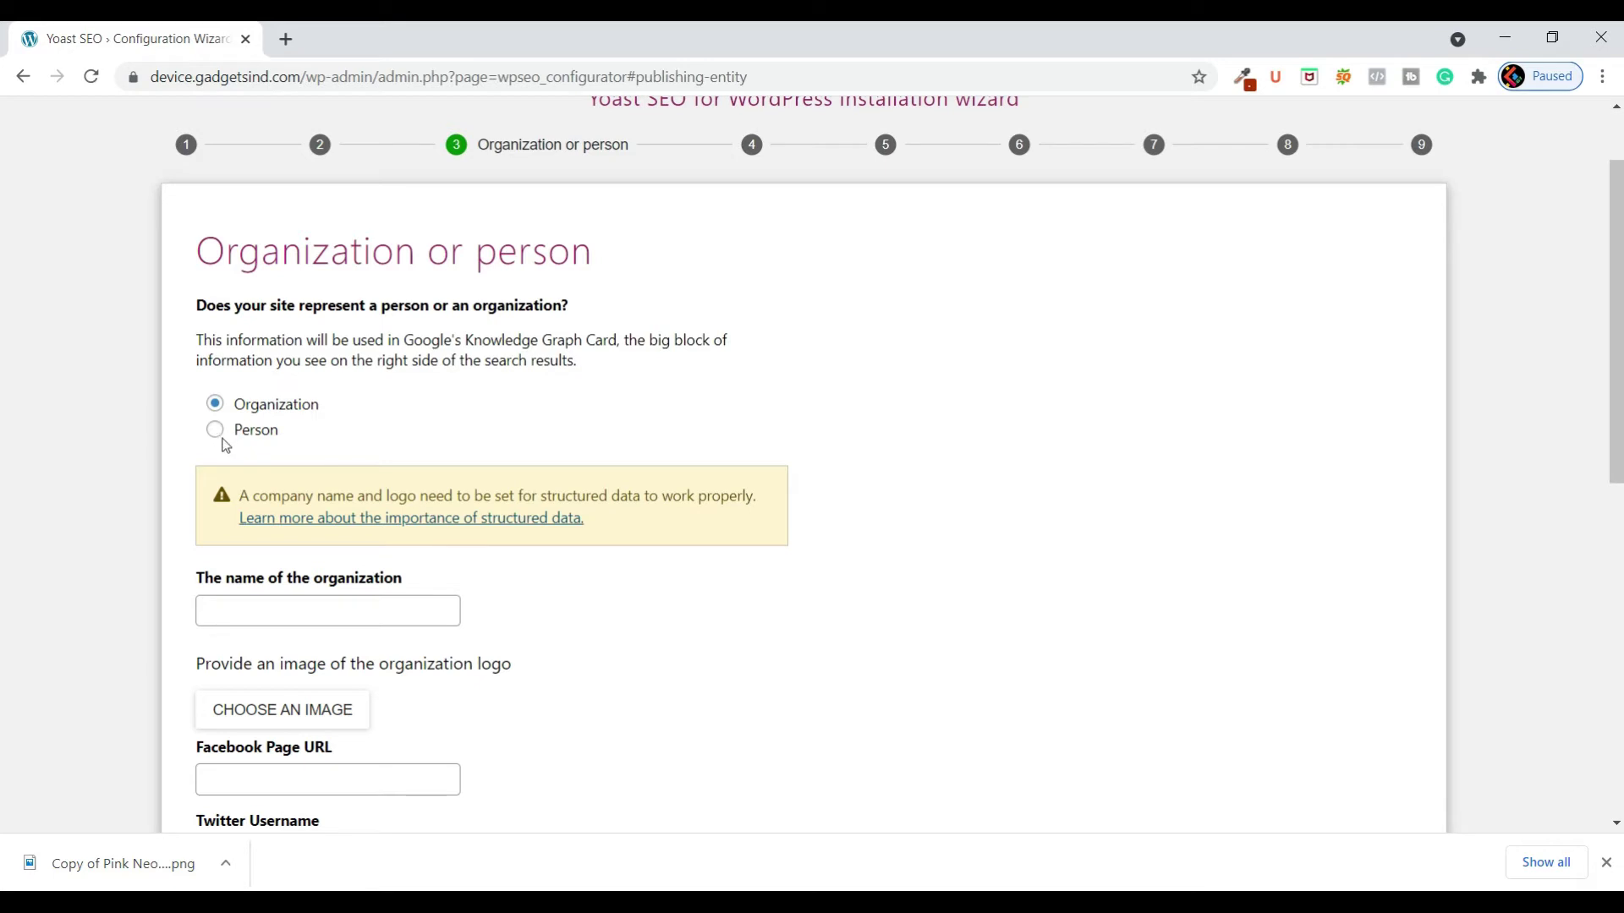
pyautogui.click(215, 433)
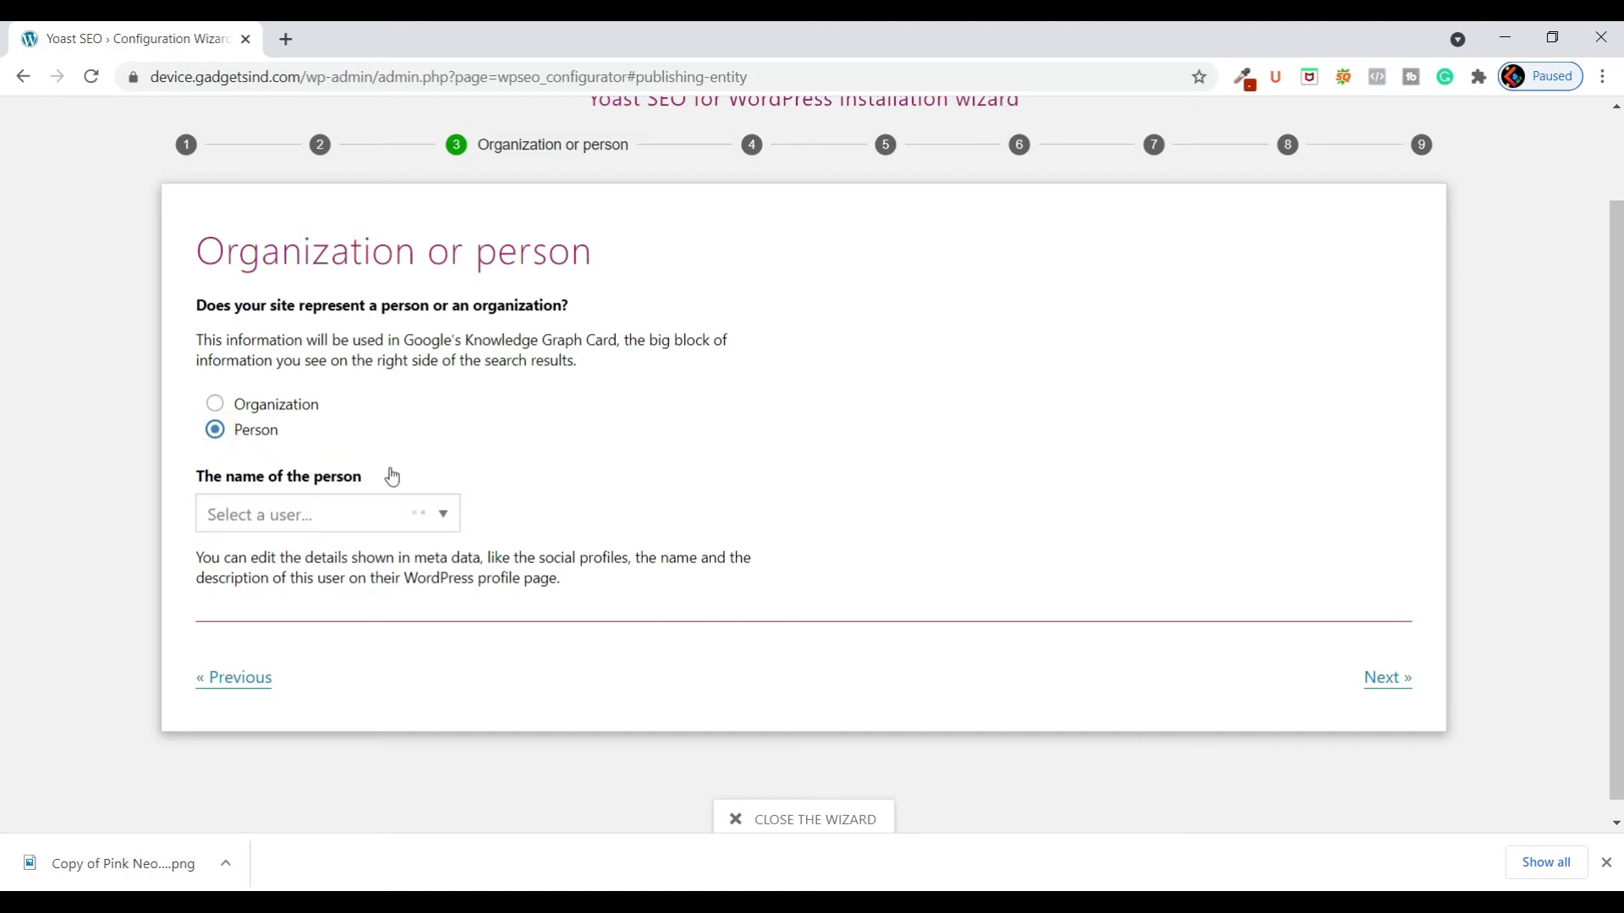
pyautogui.scroll(-1, 373, 469)
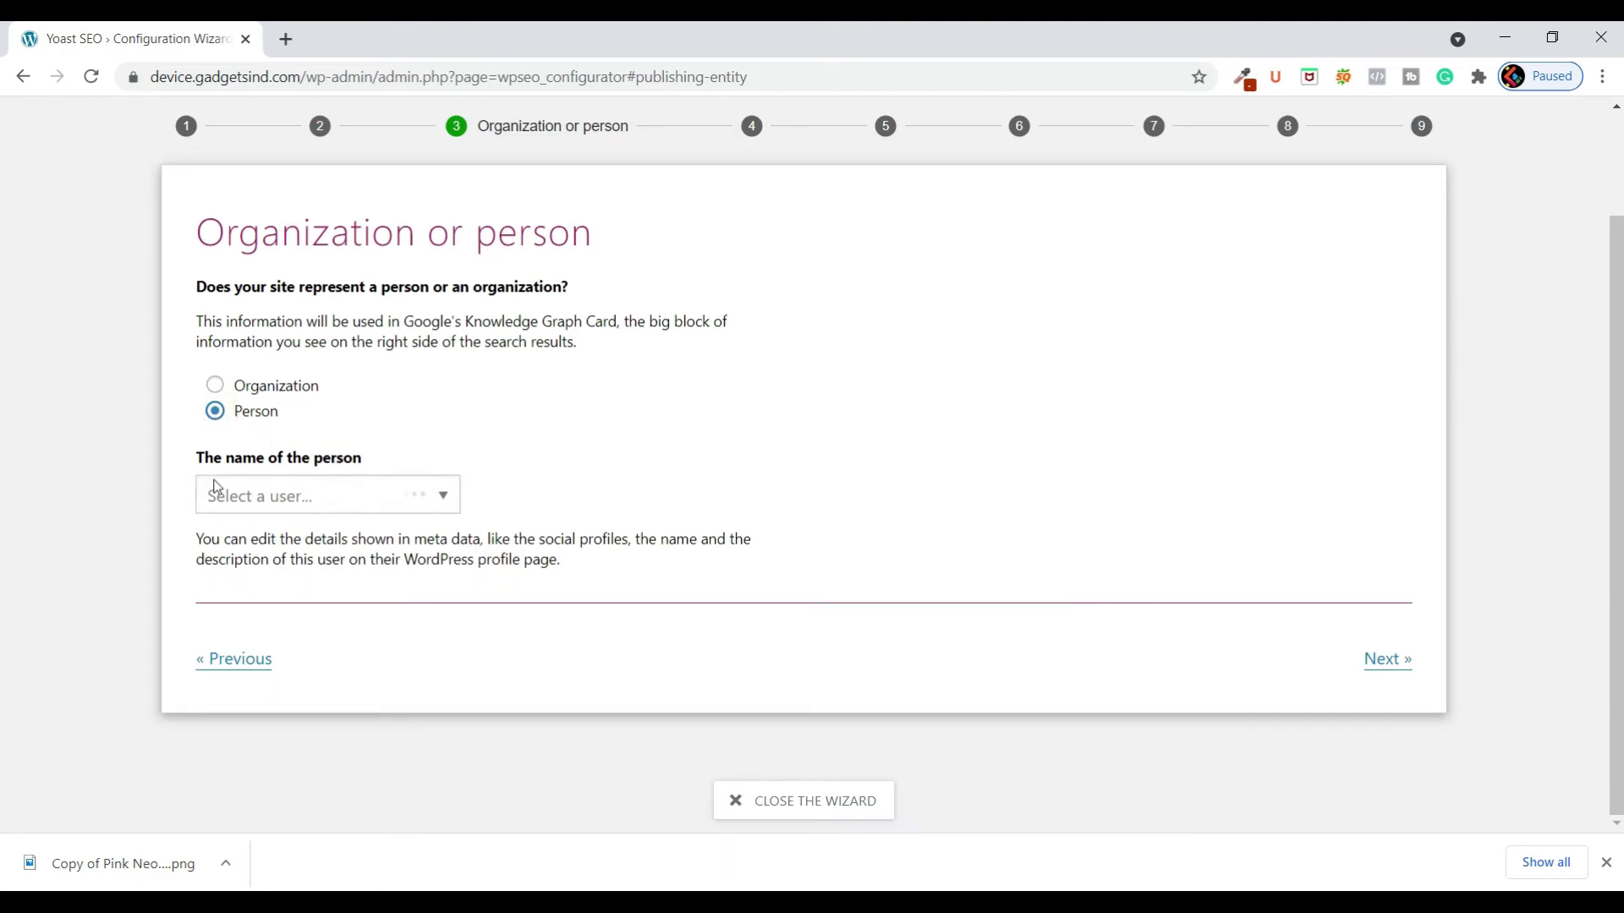
pyautogui.click(448, 506)
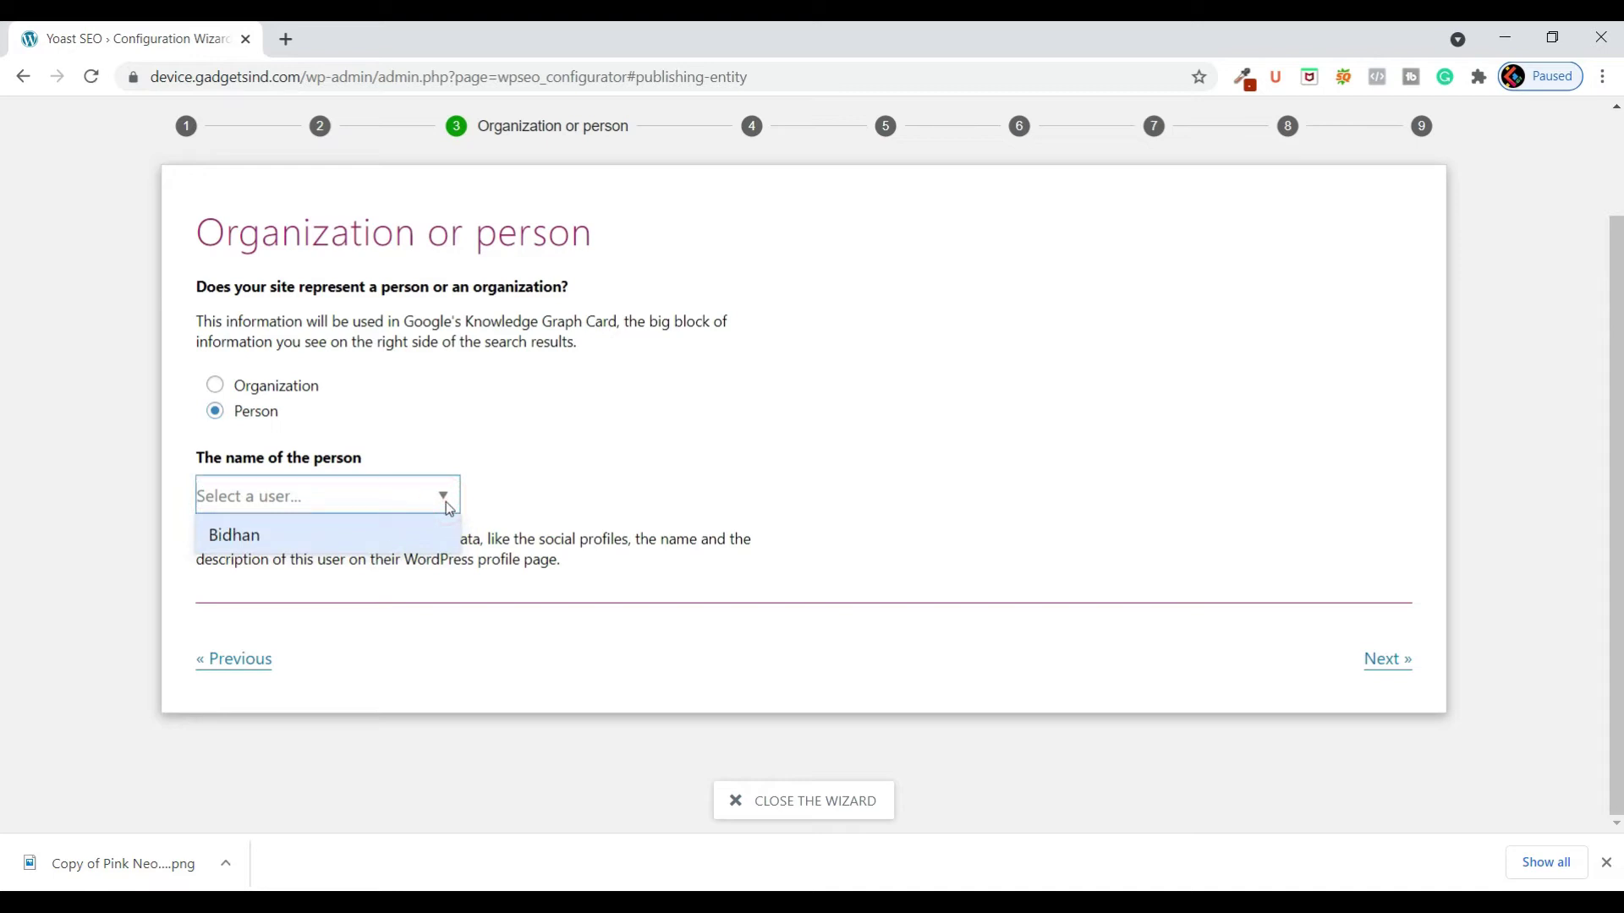
pyautogui.click(286, 543)
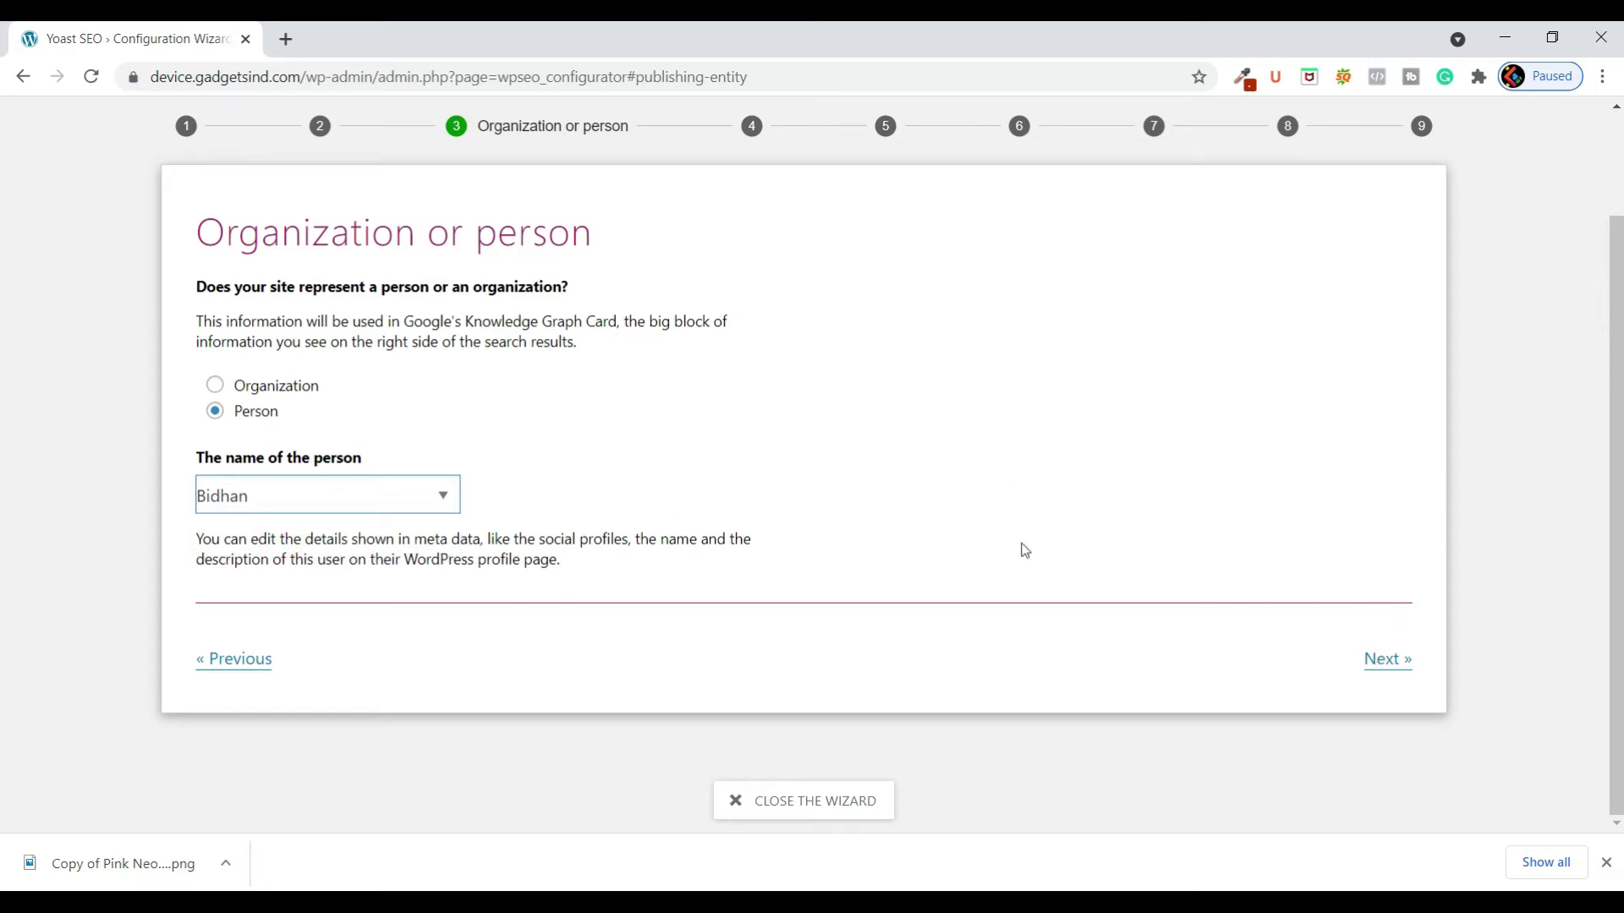
# - Switch the site to represent an organization and look through its name, logo and social profile fields
pyautogui.click(216, 386)
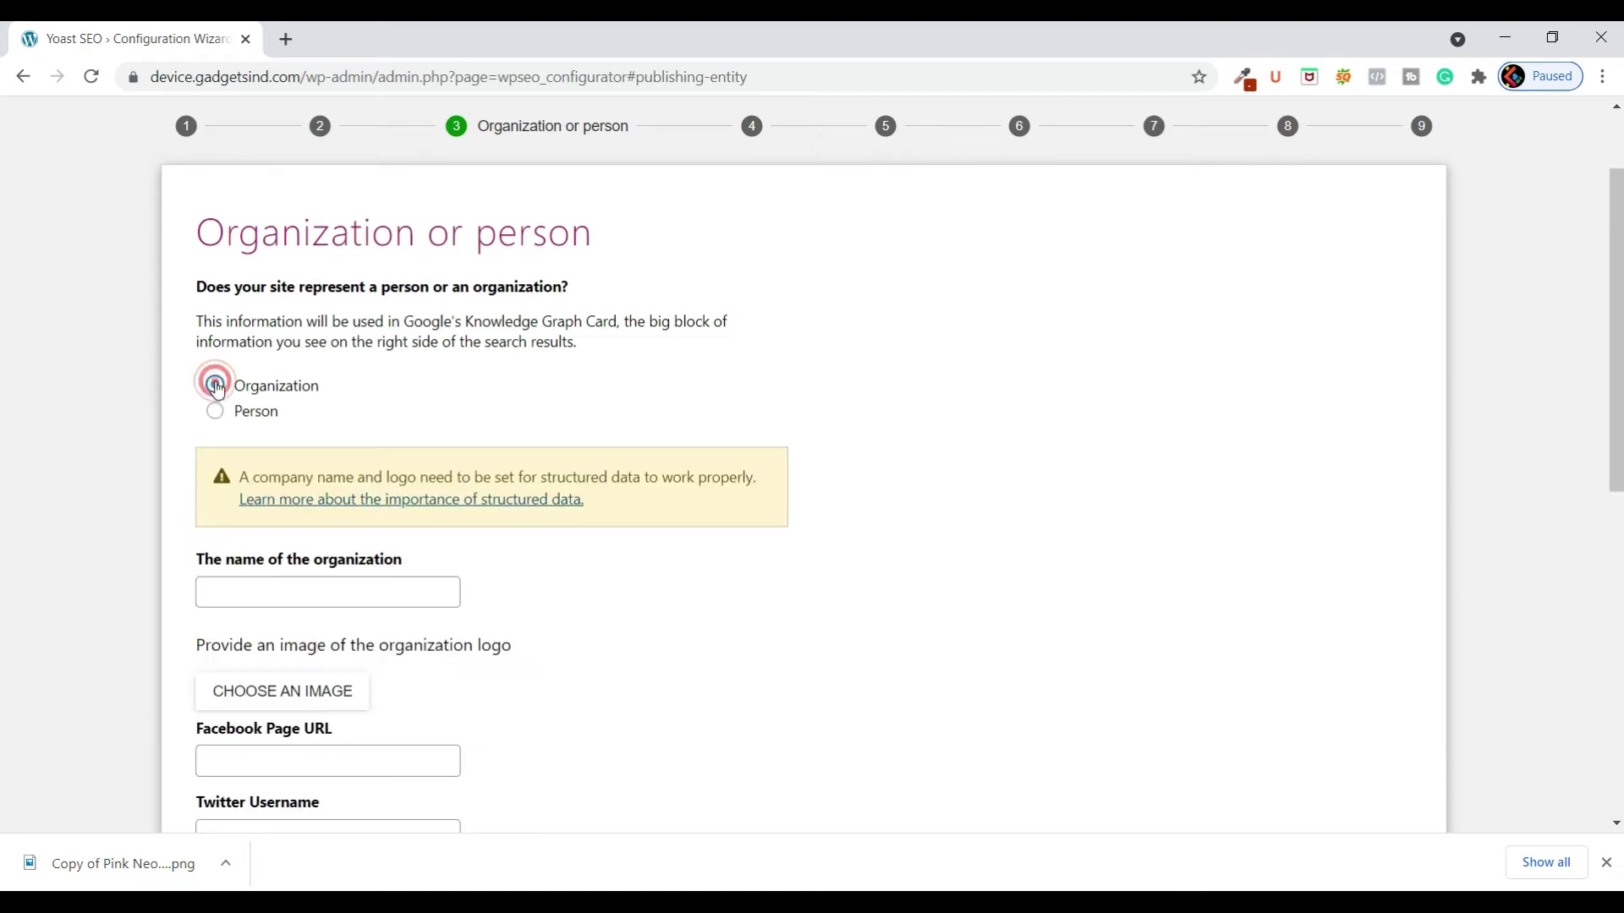
pyautogui.scroll(-2, 558, 551)
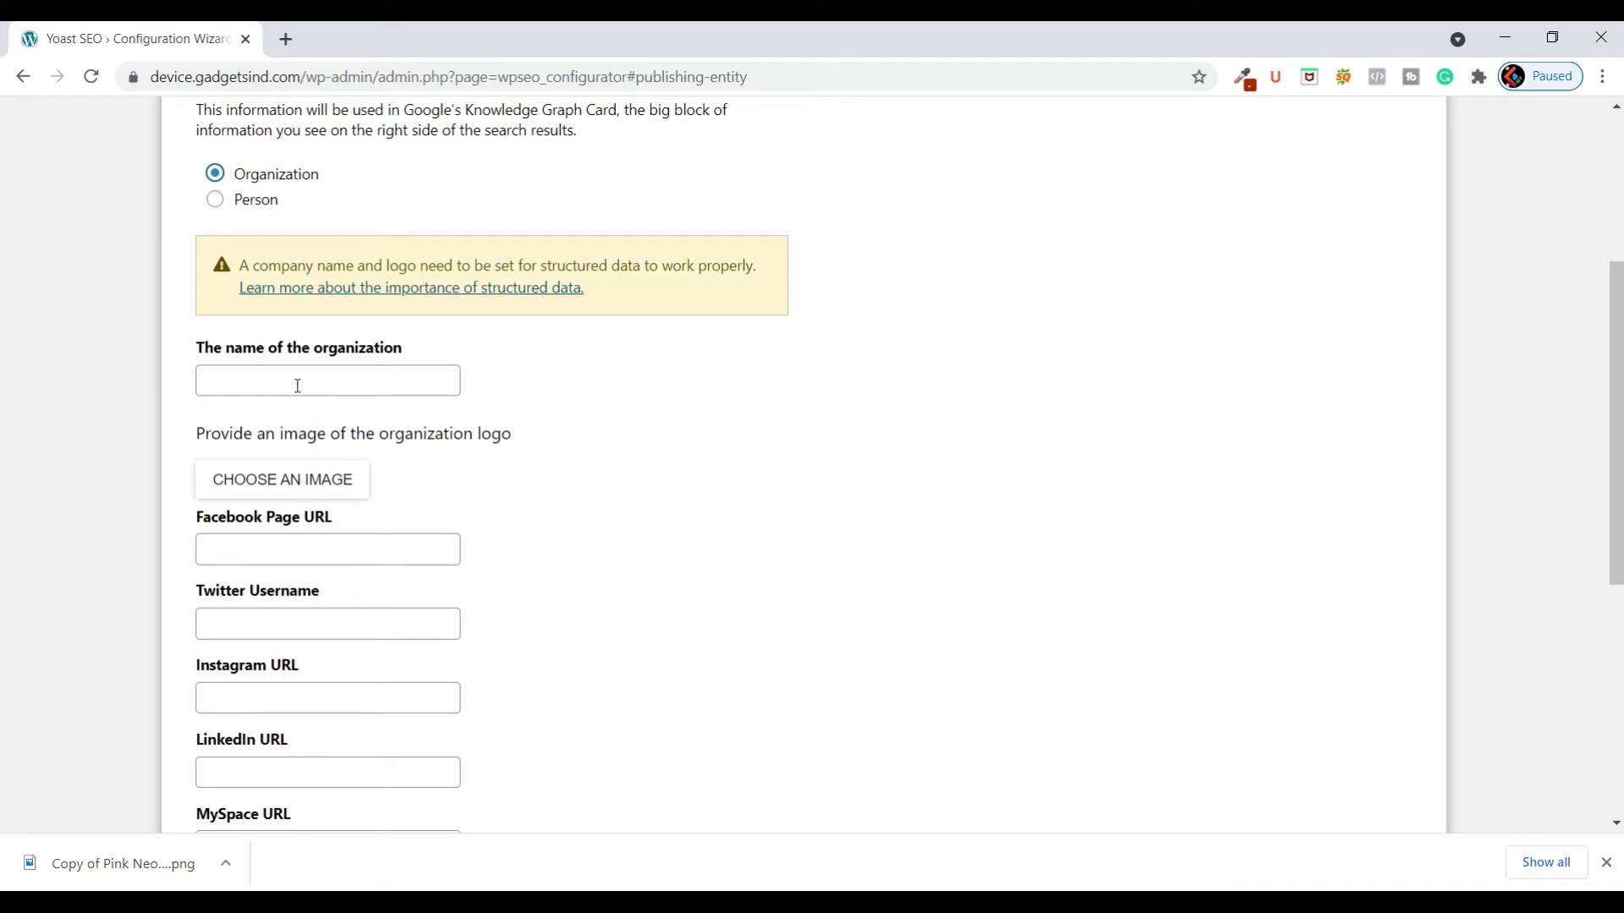
pyautogui.scroll(-2, 297, 384)
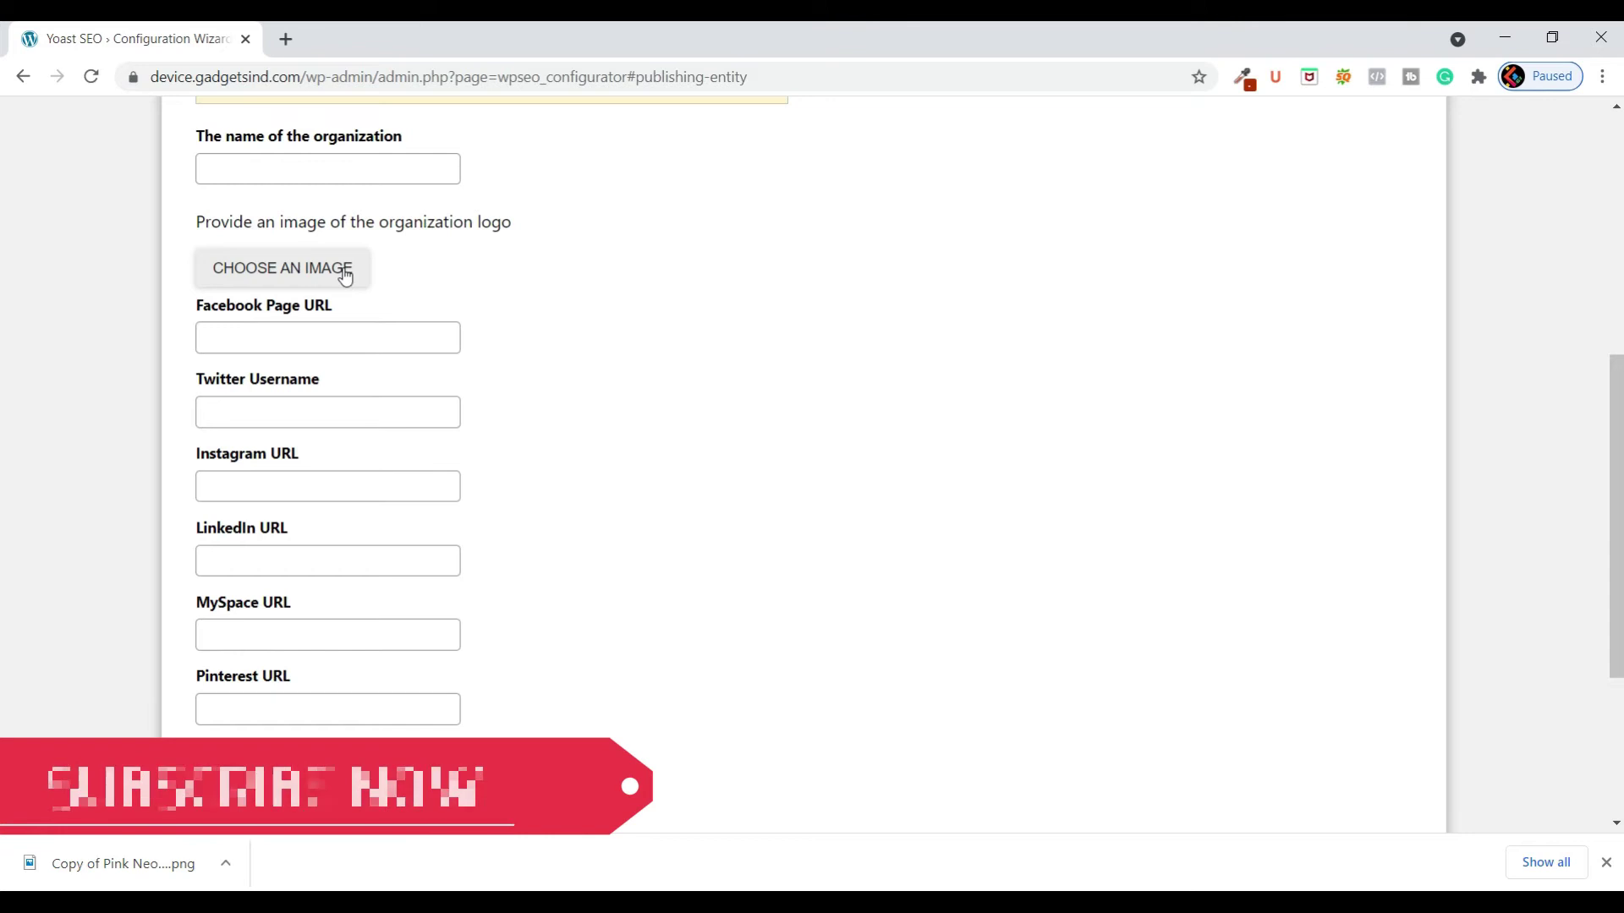
pyautogui.click(267, 342)
pyautogui.click(310, 418)
pyautogui.click(307, 492)
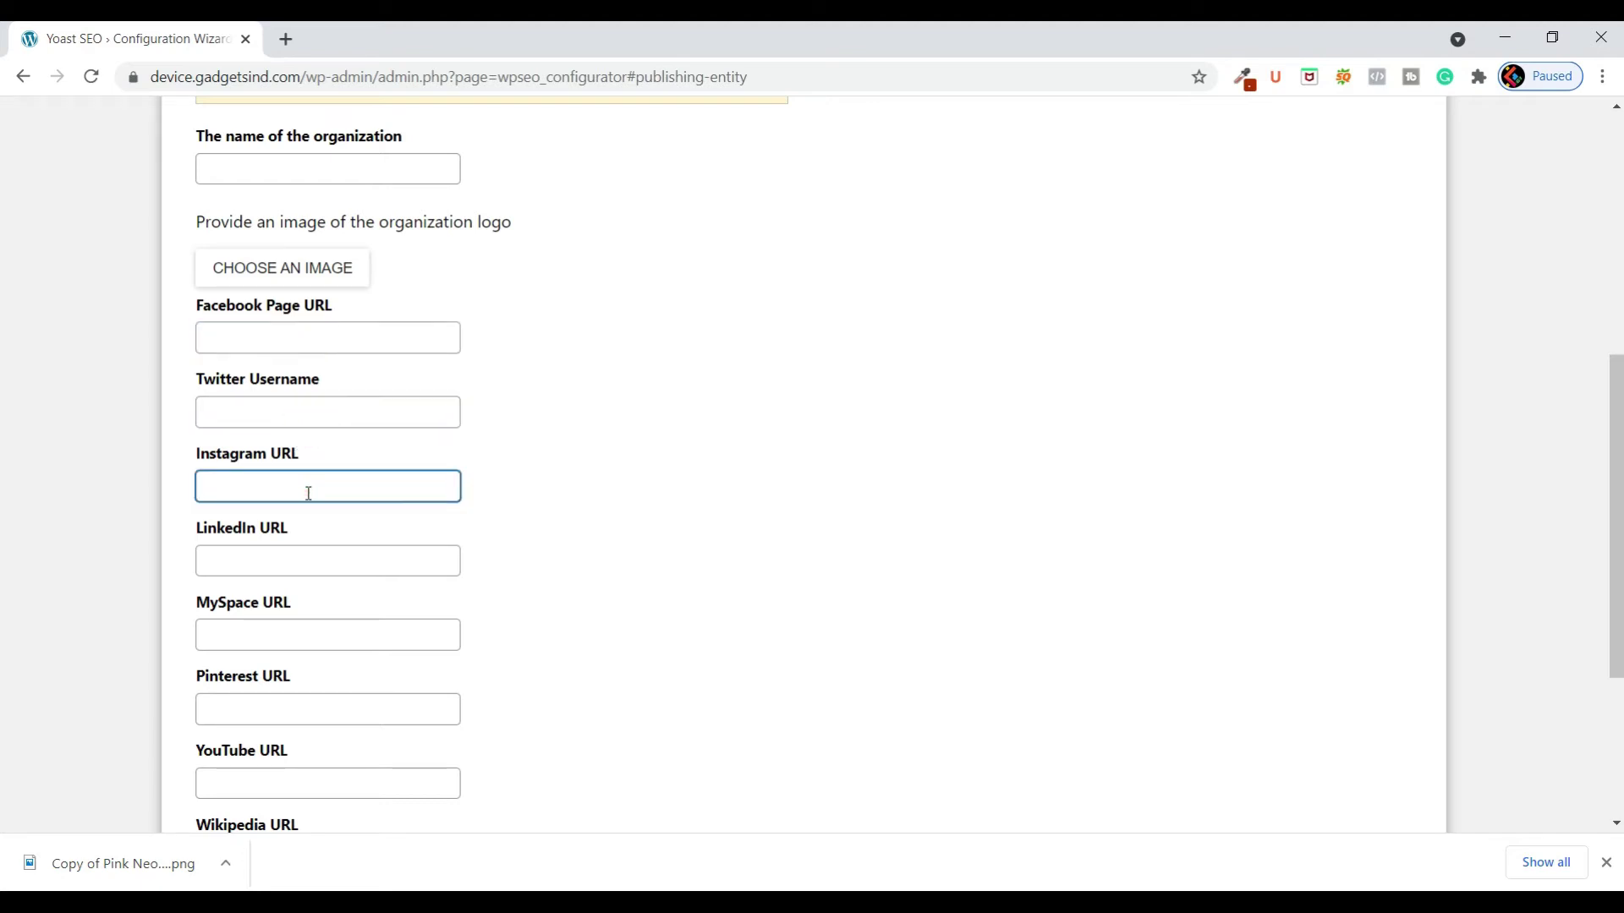
pyautogui.scroll(-3, 398, 512)
pyautogui.scroll(4, 409, 518)
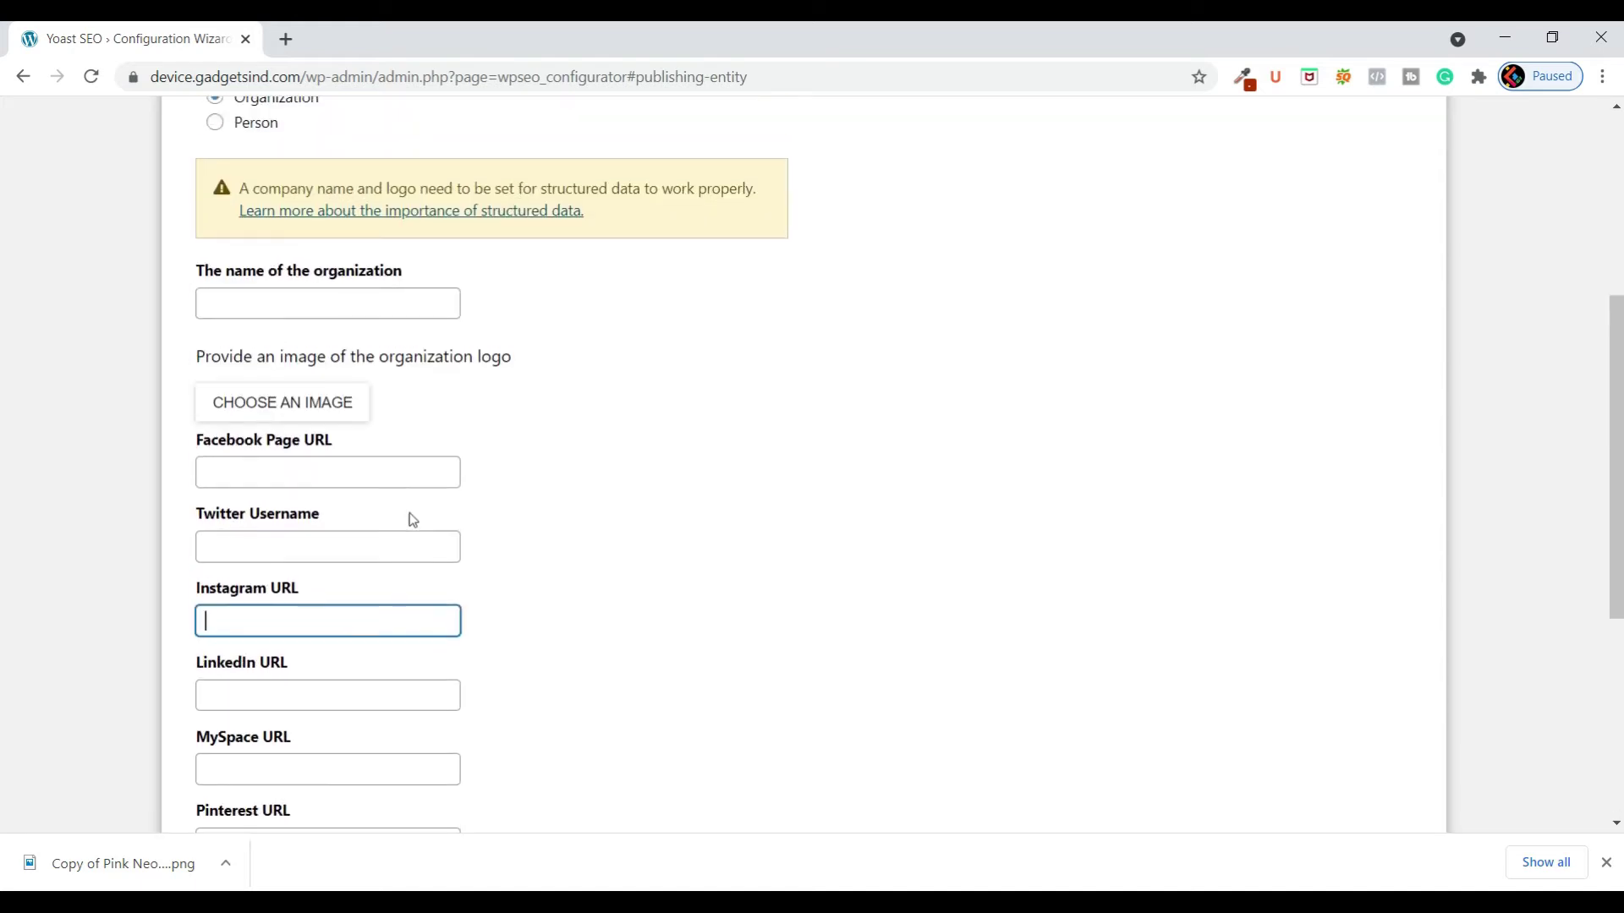
pyautogui.scroll(5, 412, 519)
pyautogui.scroll(-1, 317, 517)
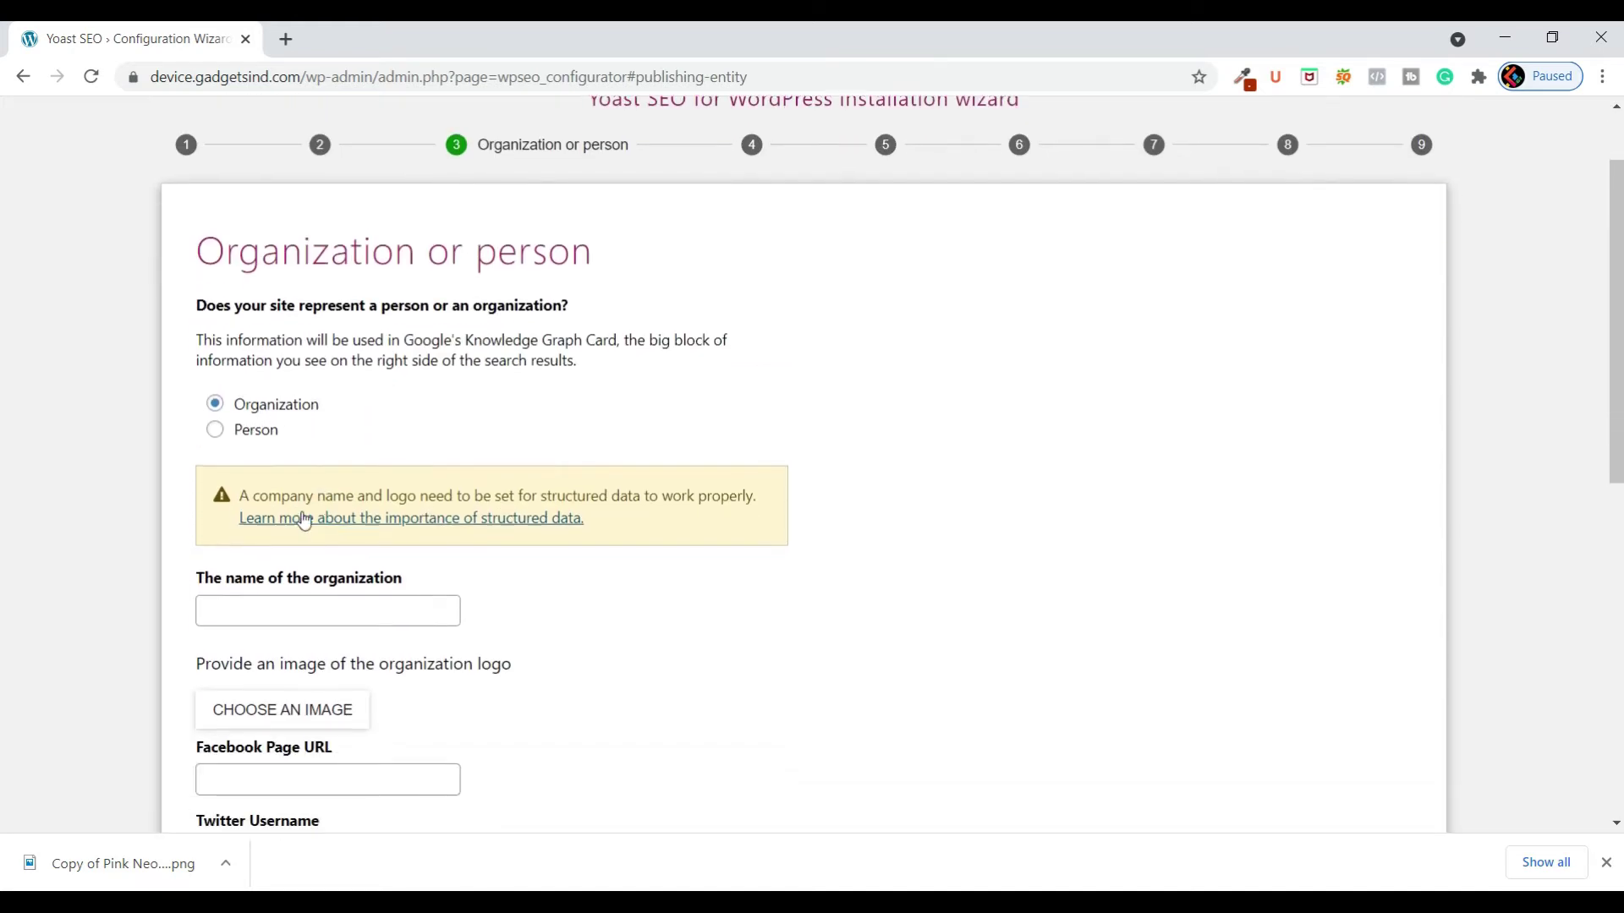
# - Set the site to represent a person again, and keep both Posts and Pages shown in search results
pyautogui.click(214, 432)
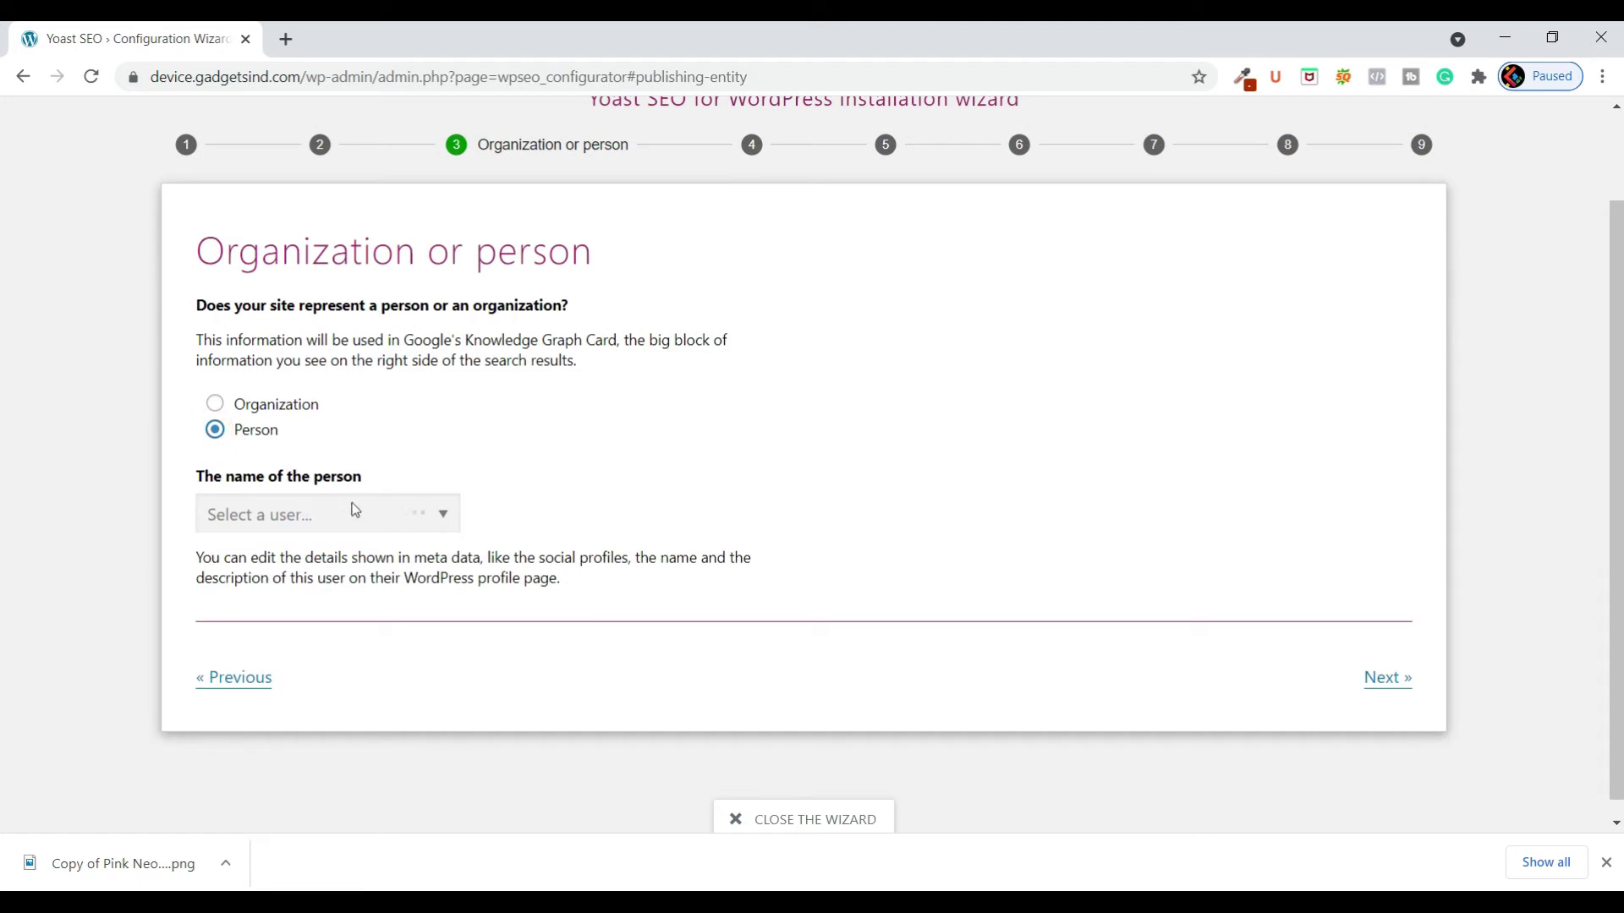
pyautogui.click(1378, 681)
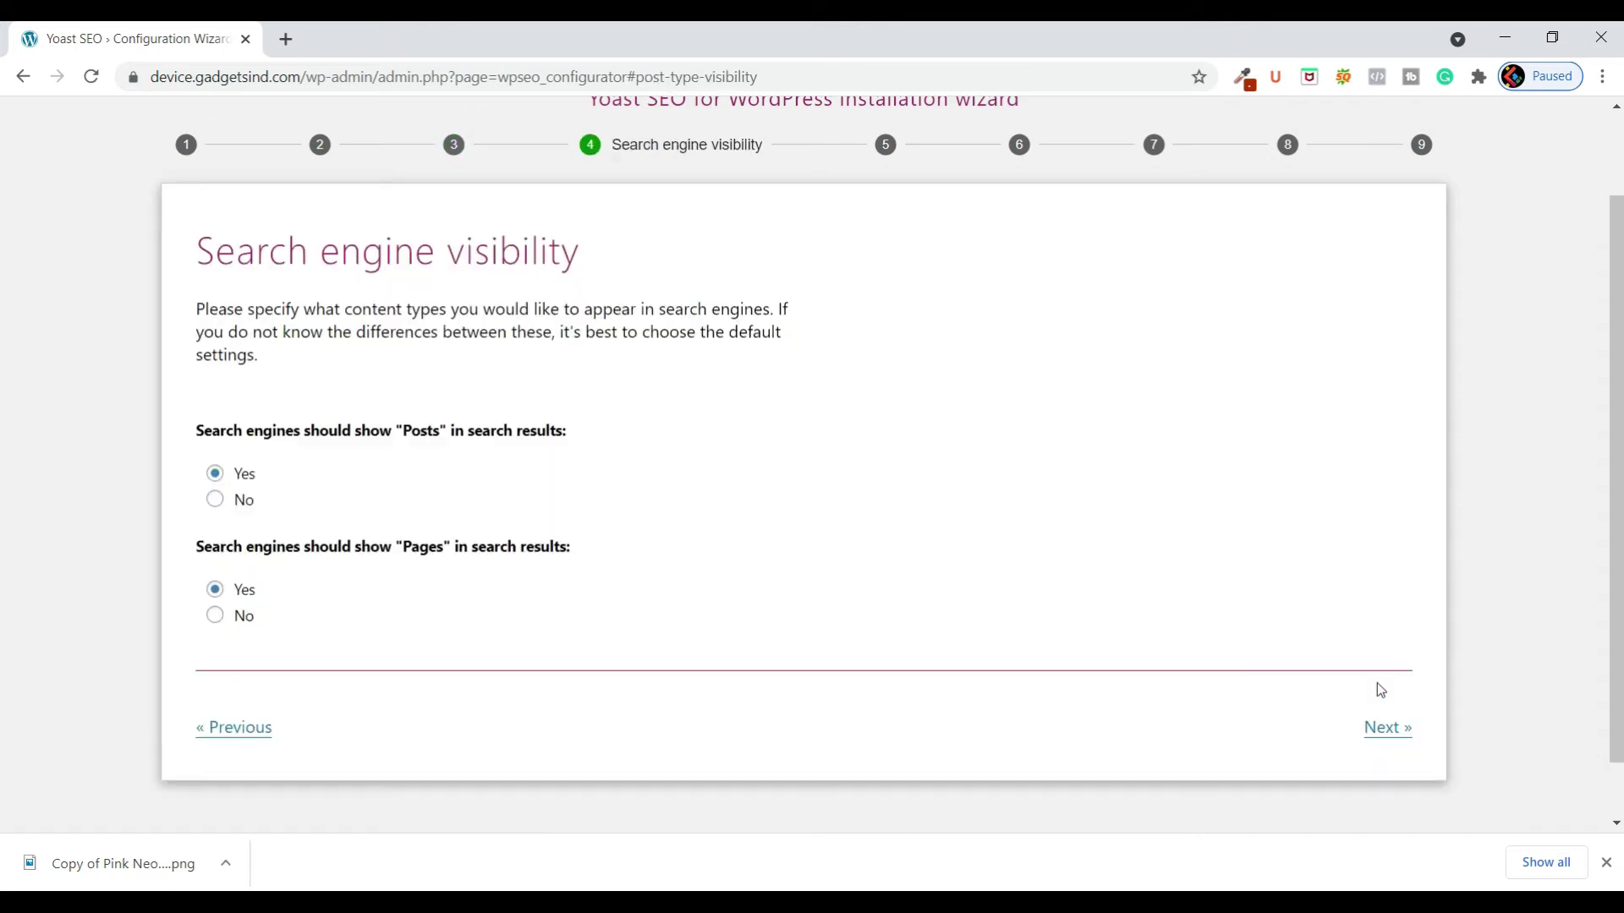
pyautogui.scroll(2, 1056, 389)
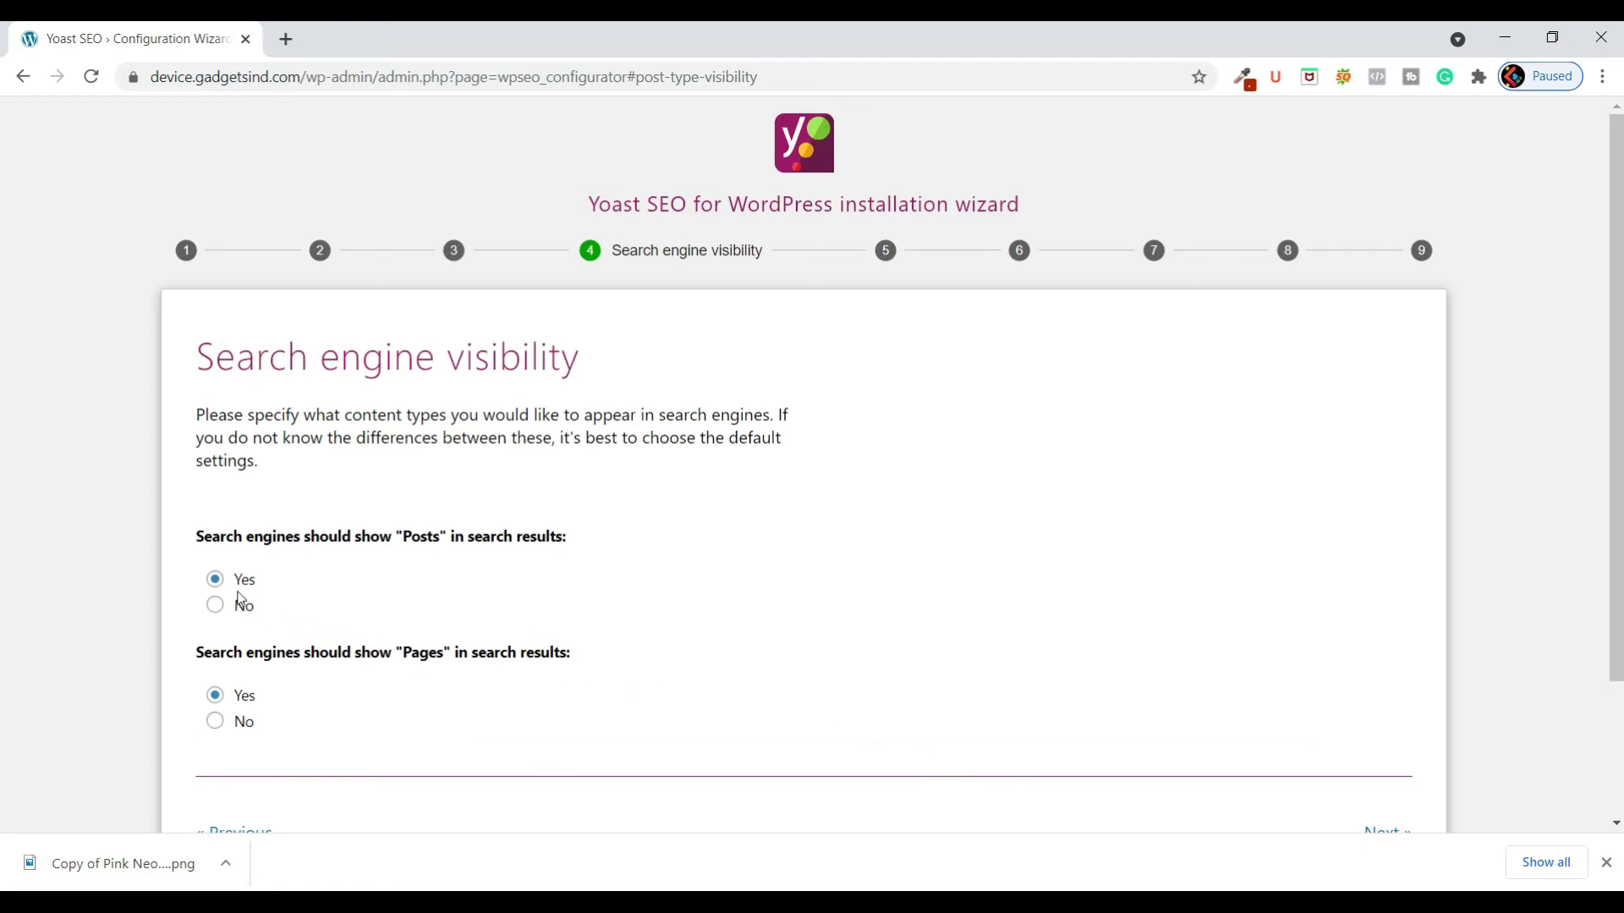
pyautogui.scroll(-1, 355, 634)
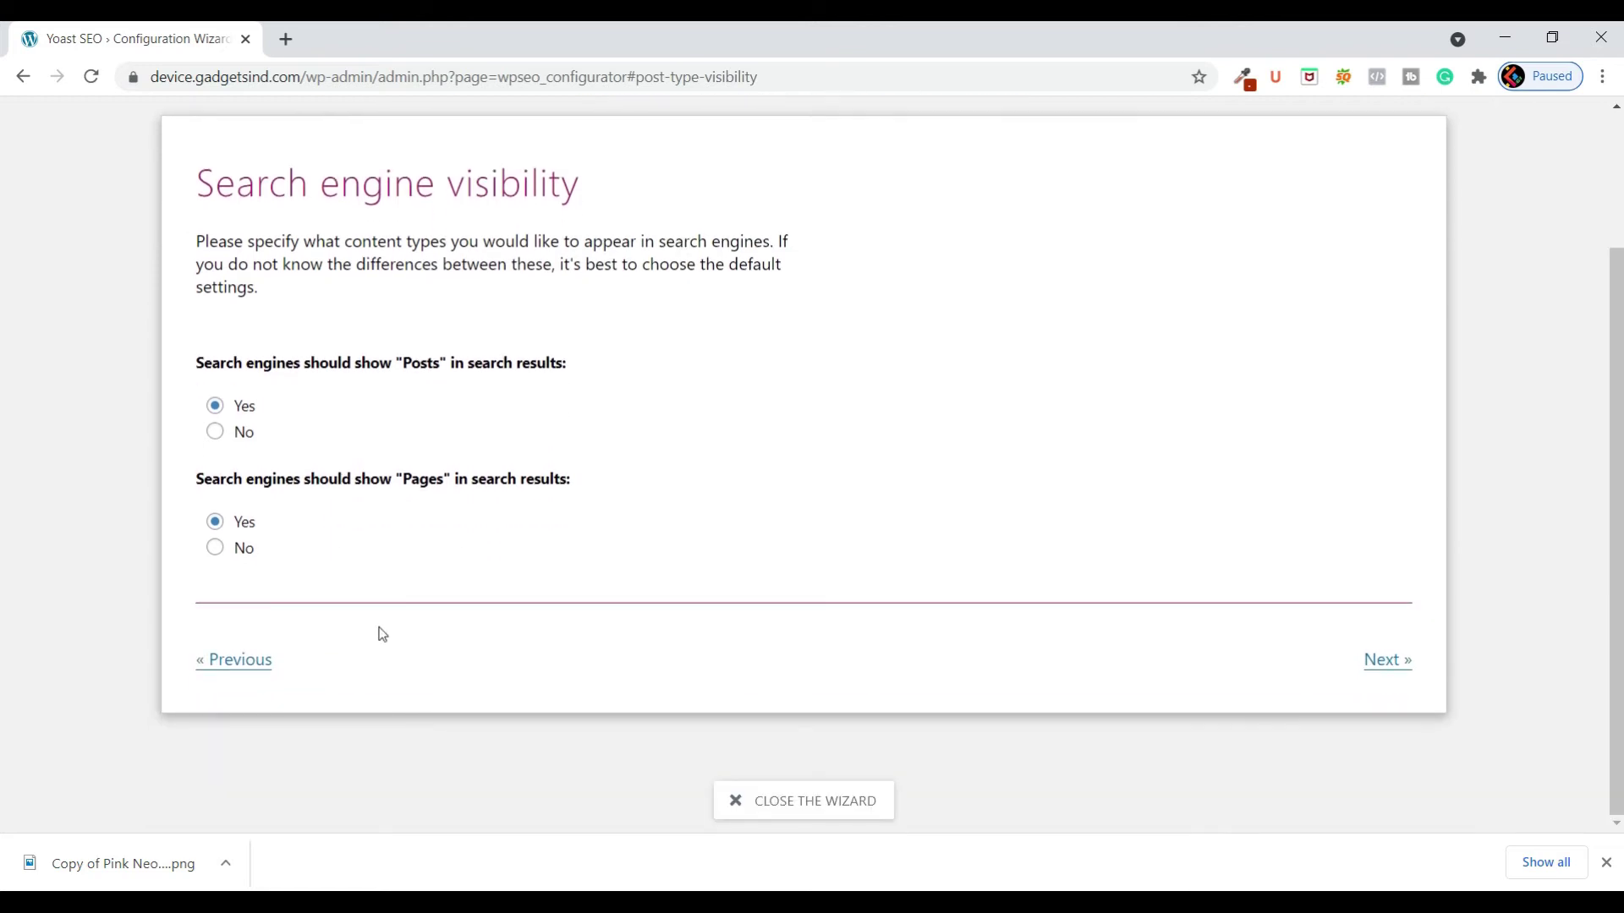
pyautogui.scroll(2, 516, 596)
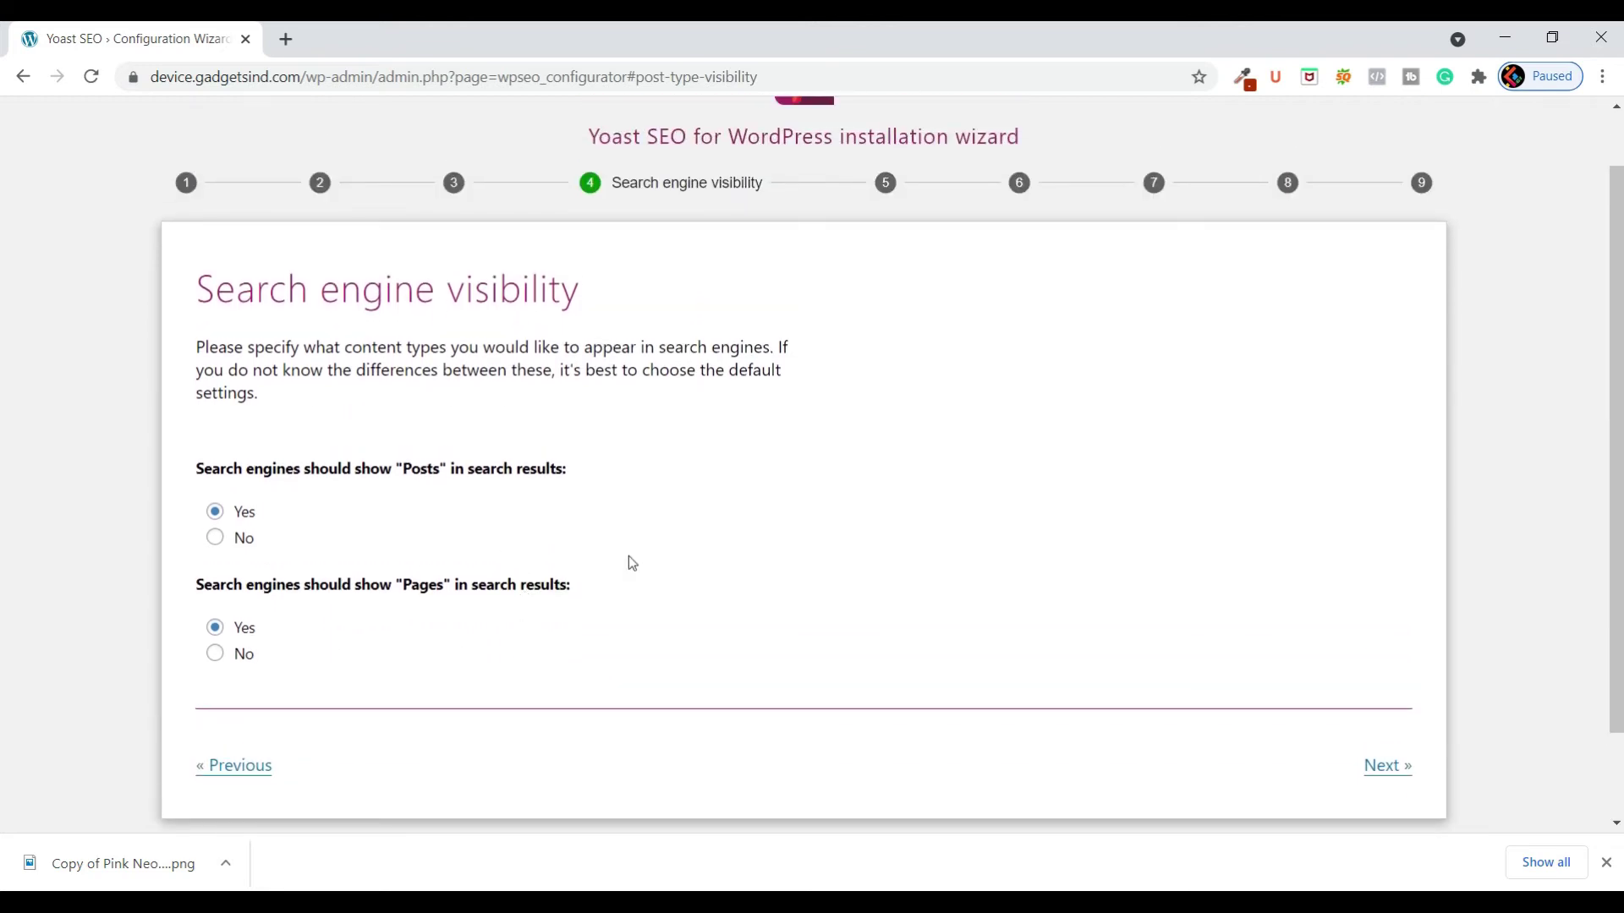
pyautogui.click(1377, 768)
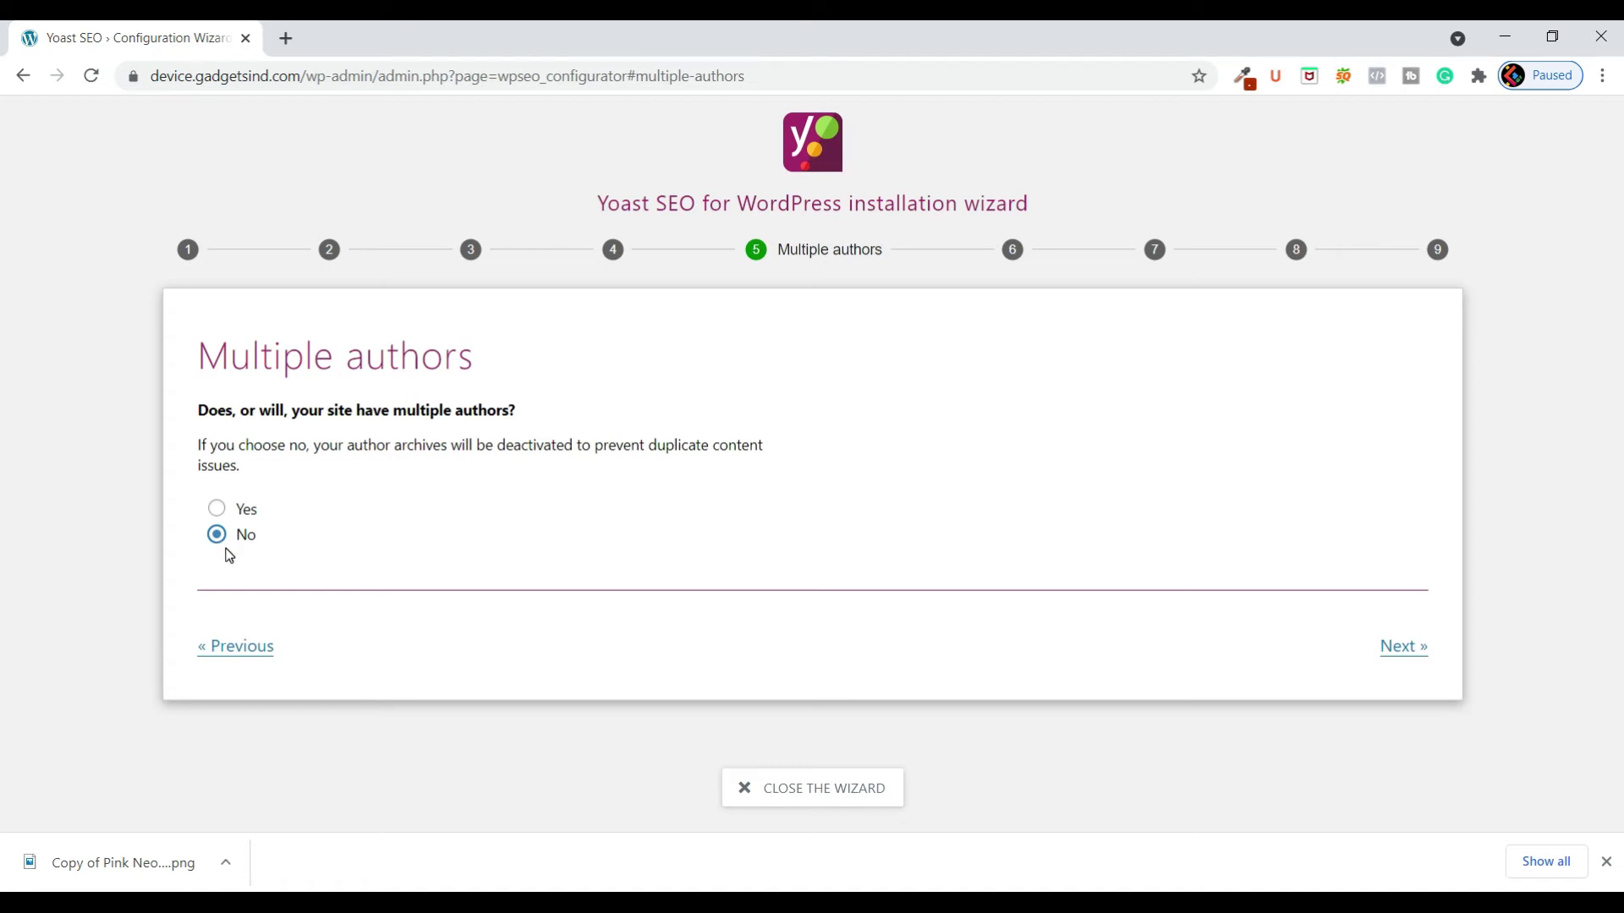
# - Answer No to multiple authors and set the title separator to the en dash (–)
pyautogui.click(1413, 644)
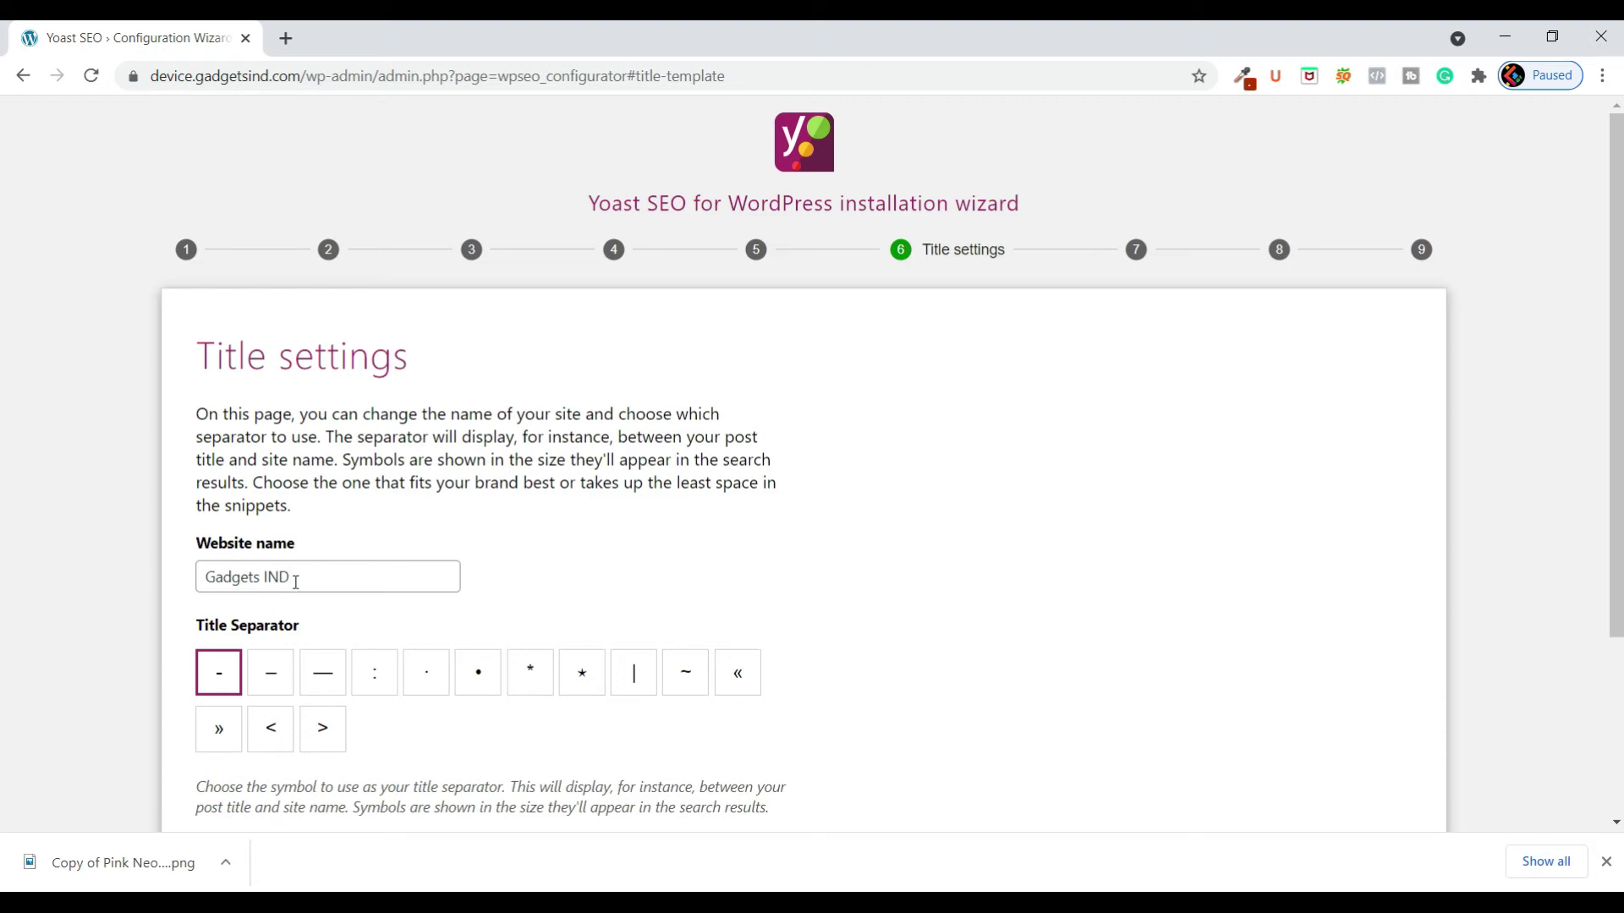
pyautogui.scroll(-1, 297, 582)
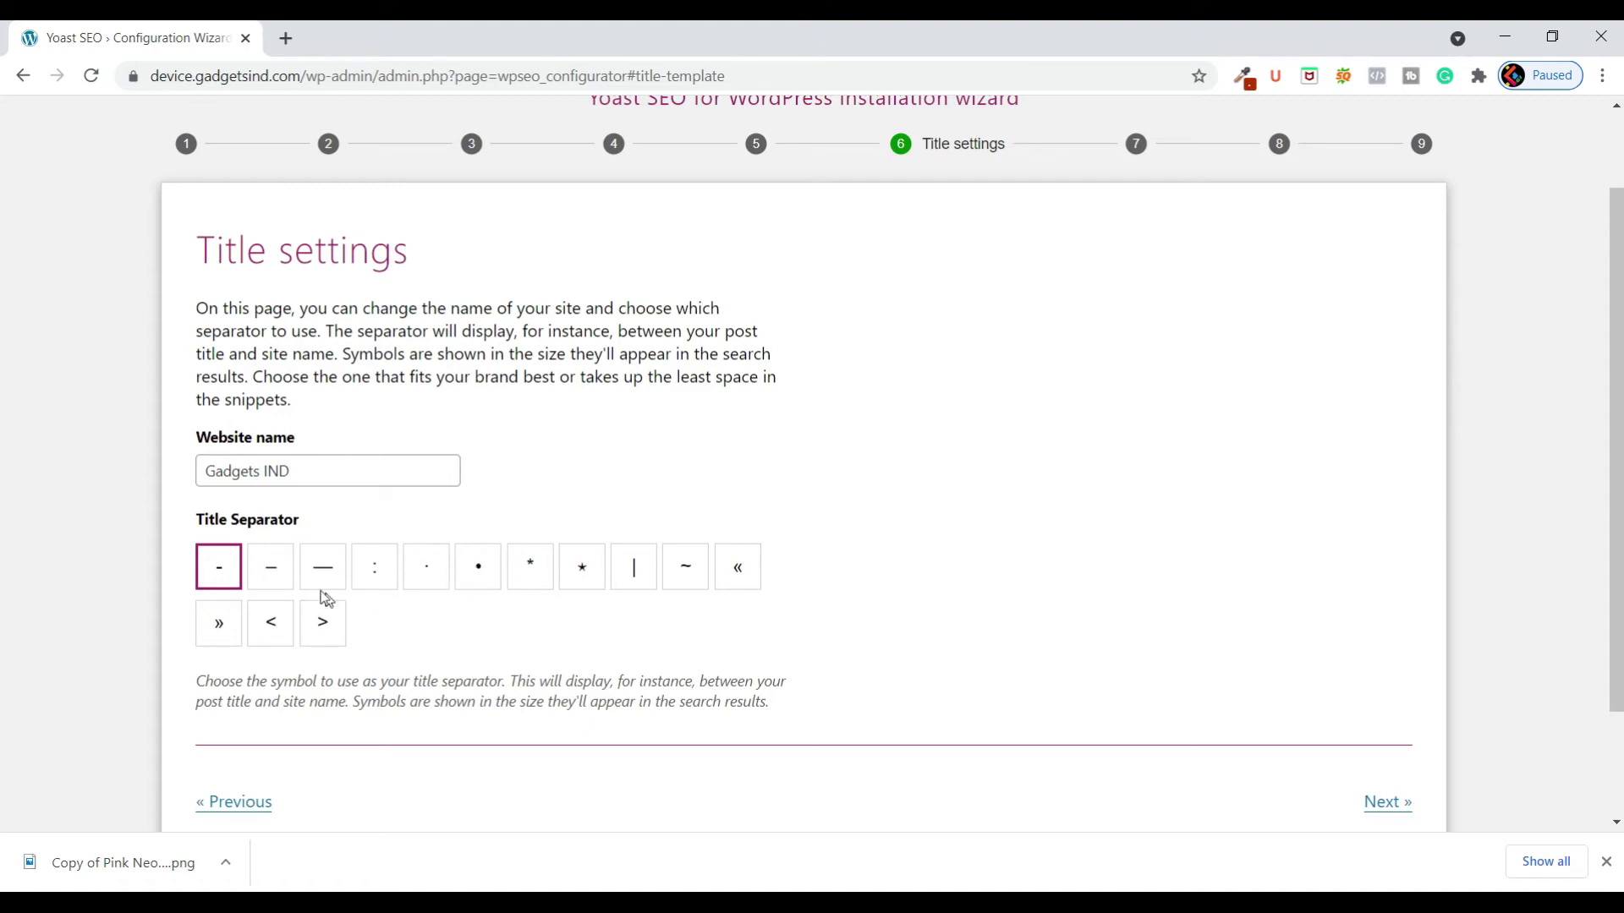
pyautogui.click(277, 582)
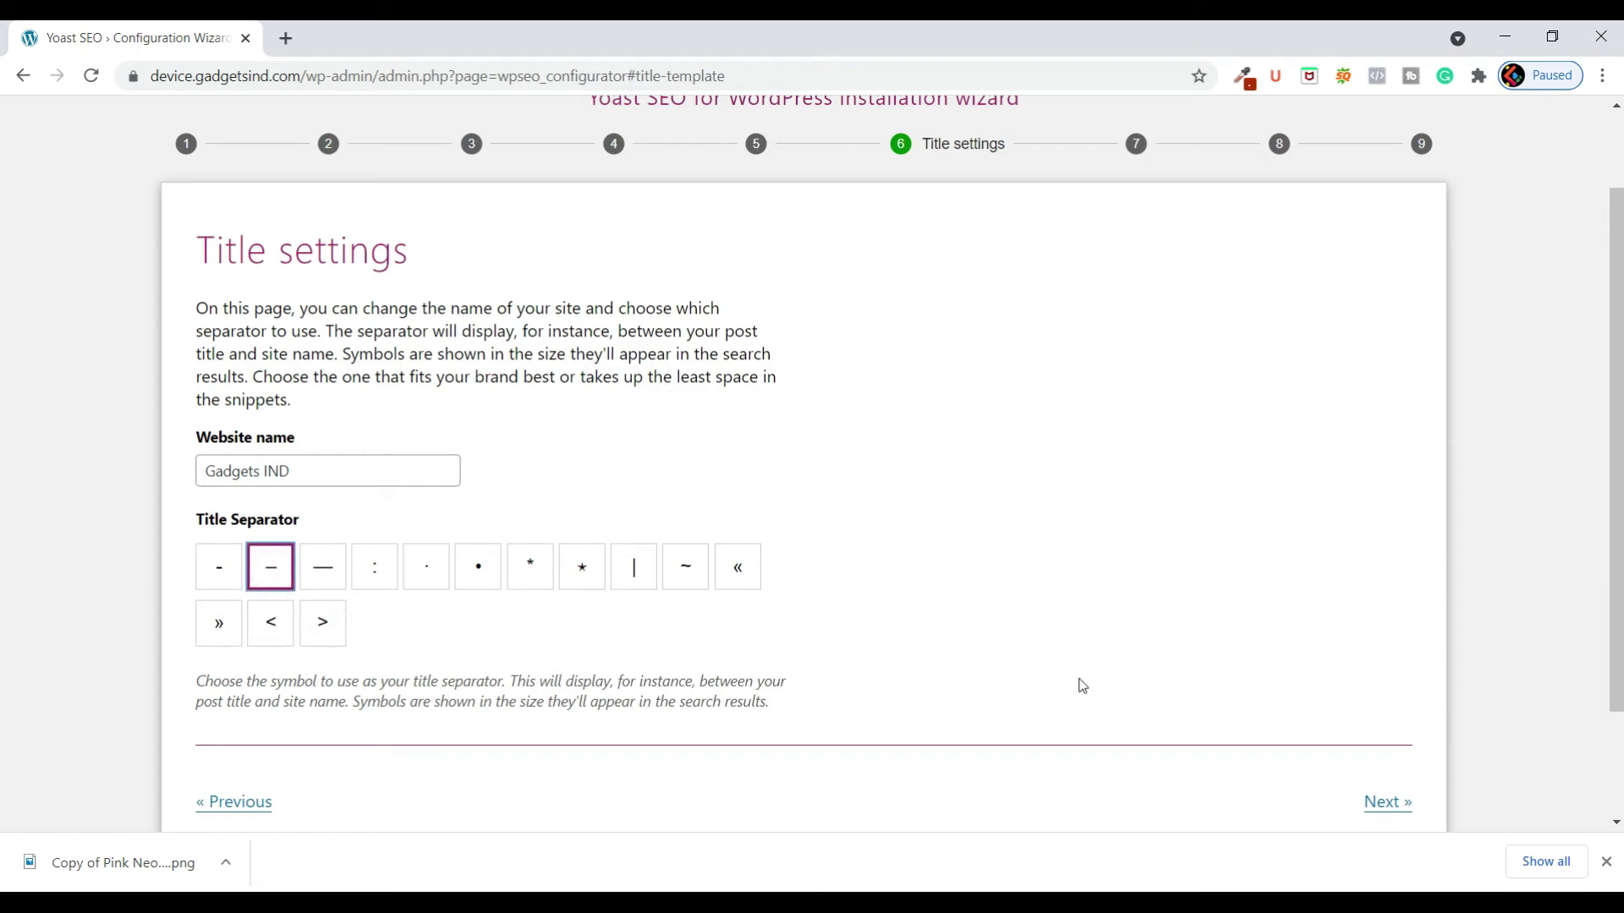
pyautogui.click(1383, 811)
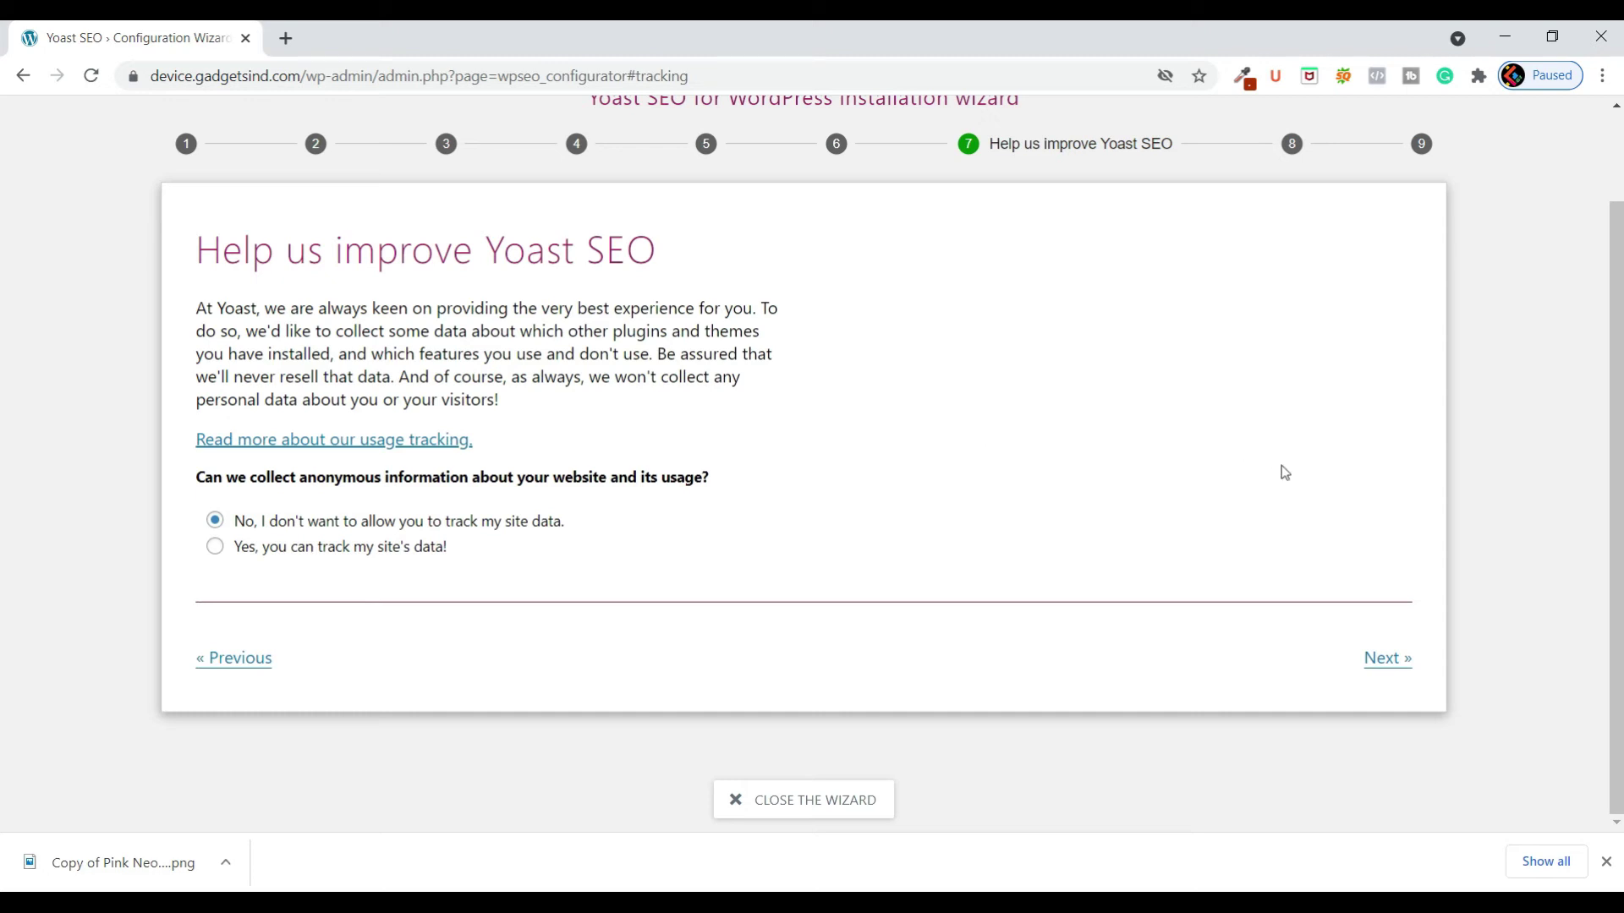
# - Keep site data tracking declined and sign up for the Yoast newsletter with the prefilled email address
pyautogui.click(1376, 662)
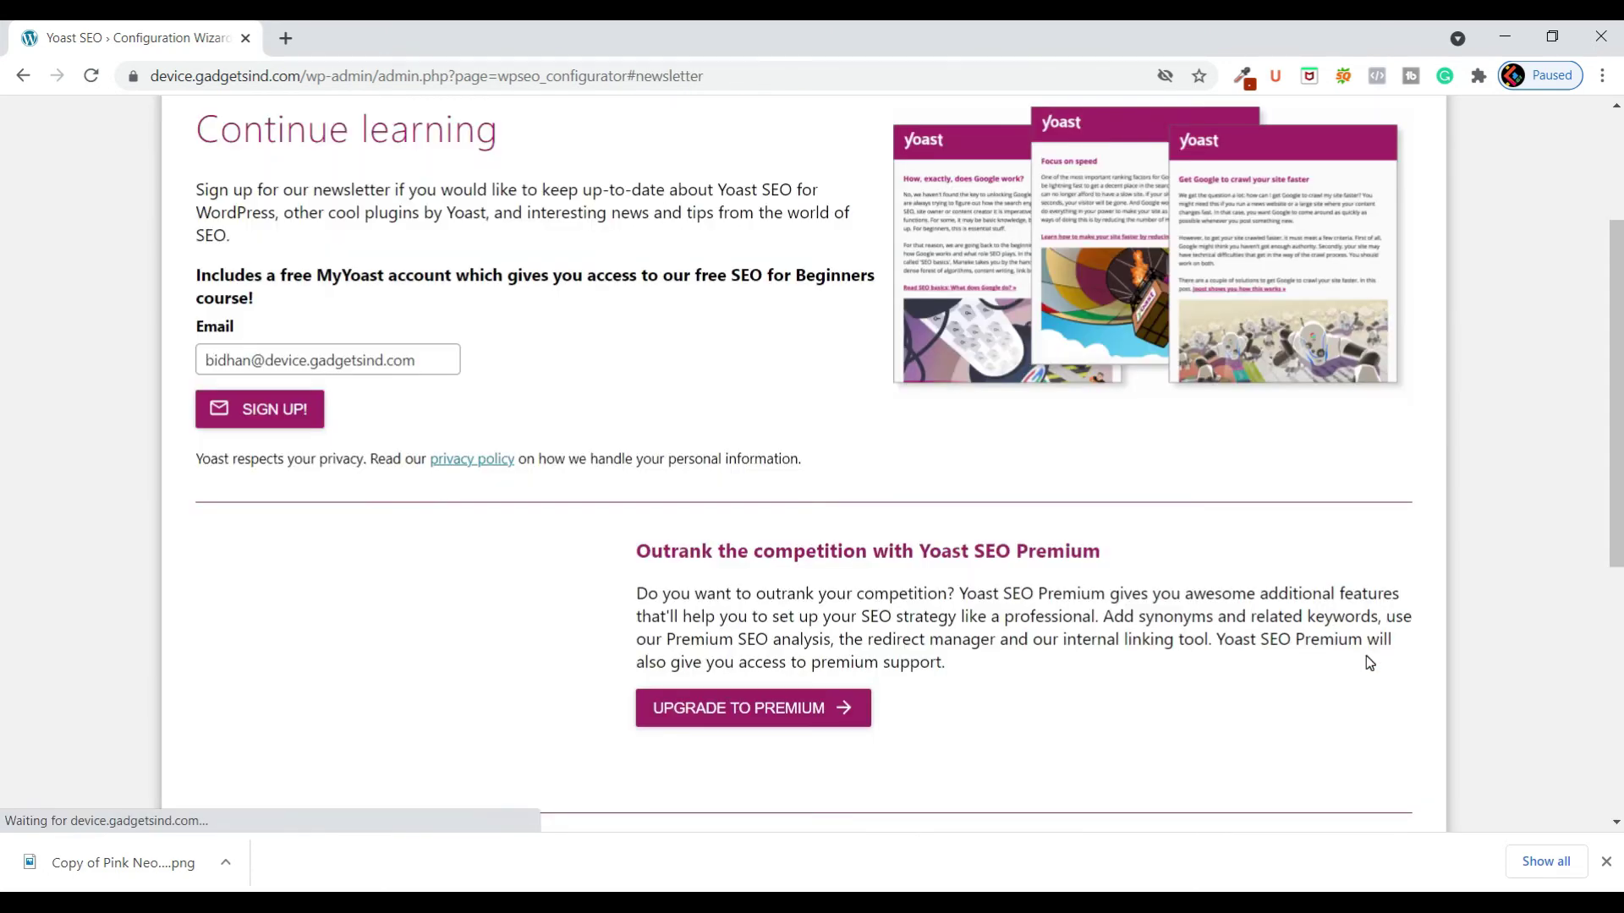
pyautogui.scroll(1, 475, 434)
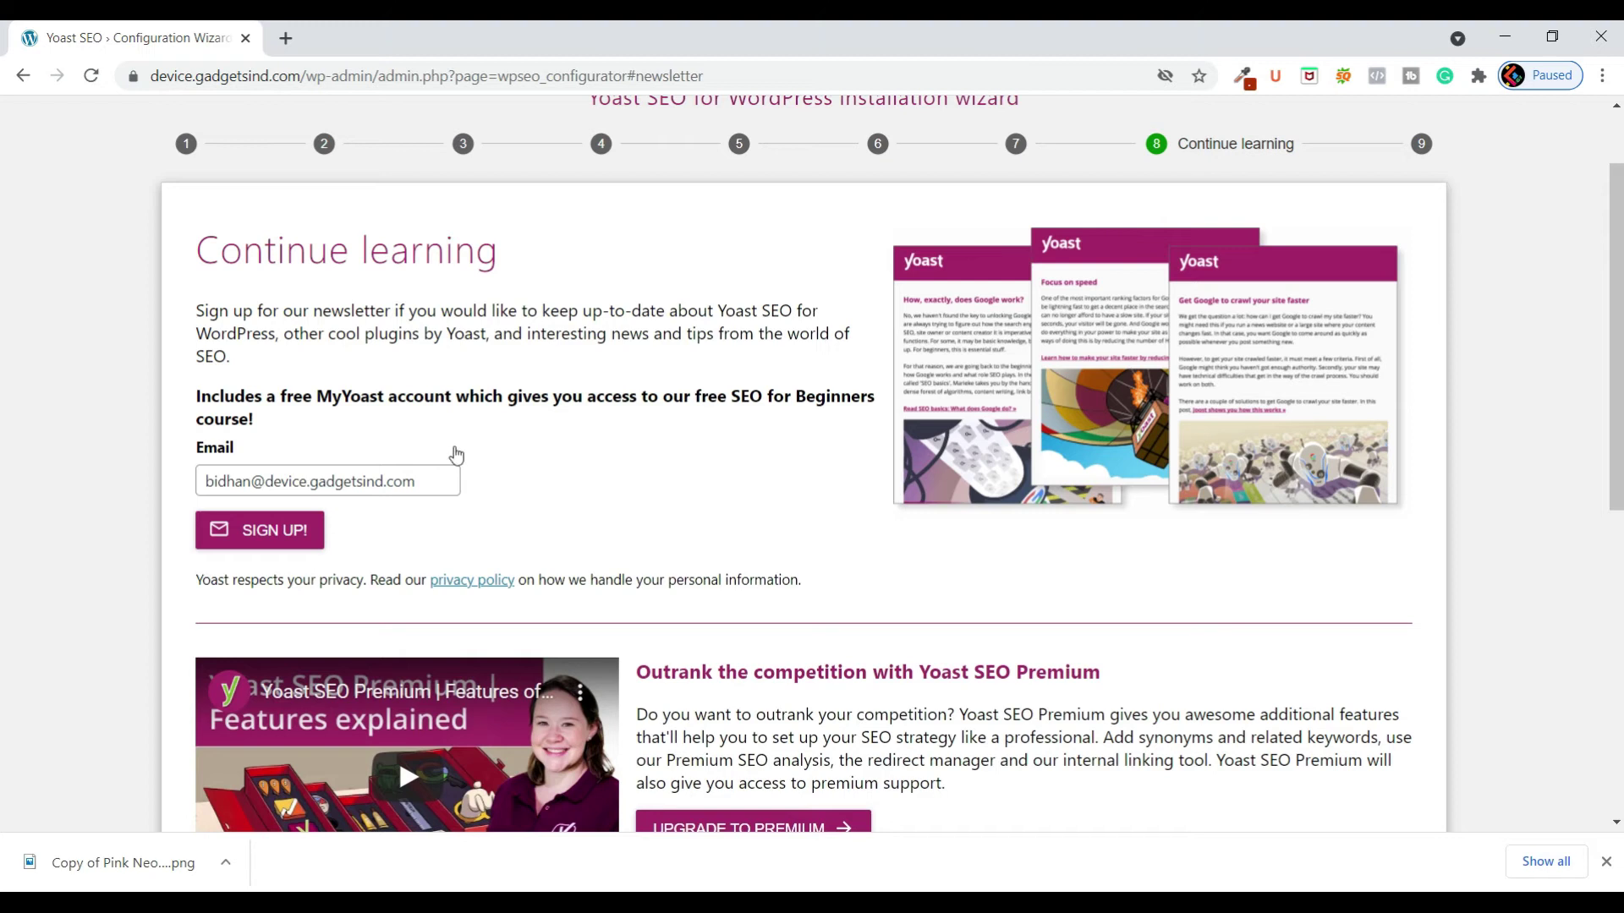
pyautogui.click(279, 542)
# - Finish and close the configuration wizard, and show the Dashboard section of the Yoast SEO General settings
pyautogui.scroll(-7, 550, 544)
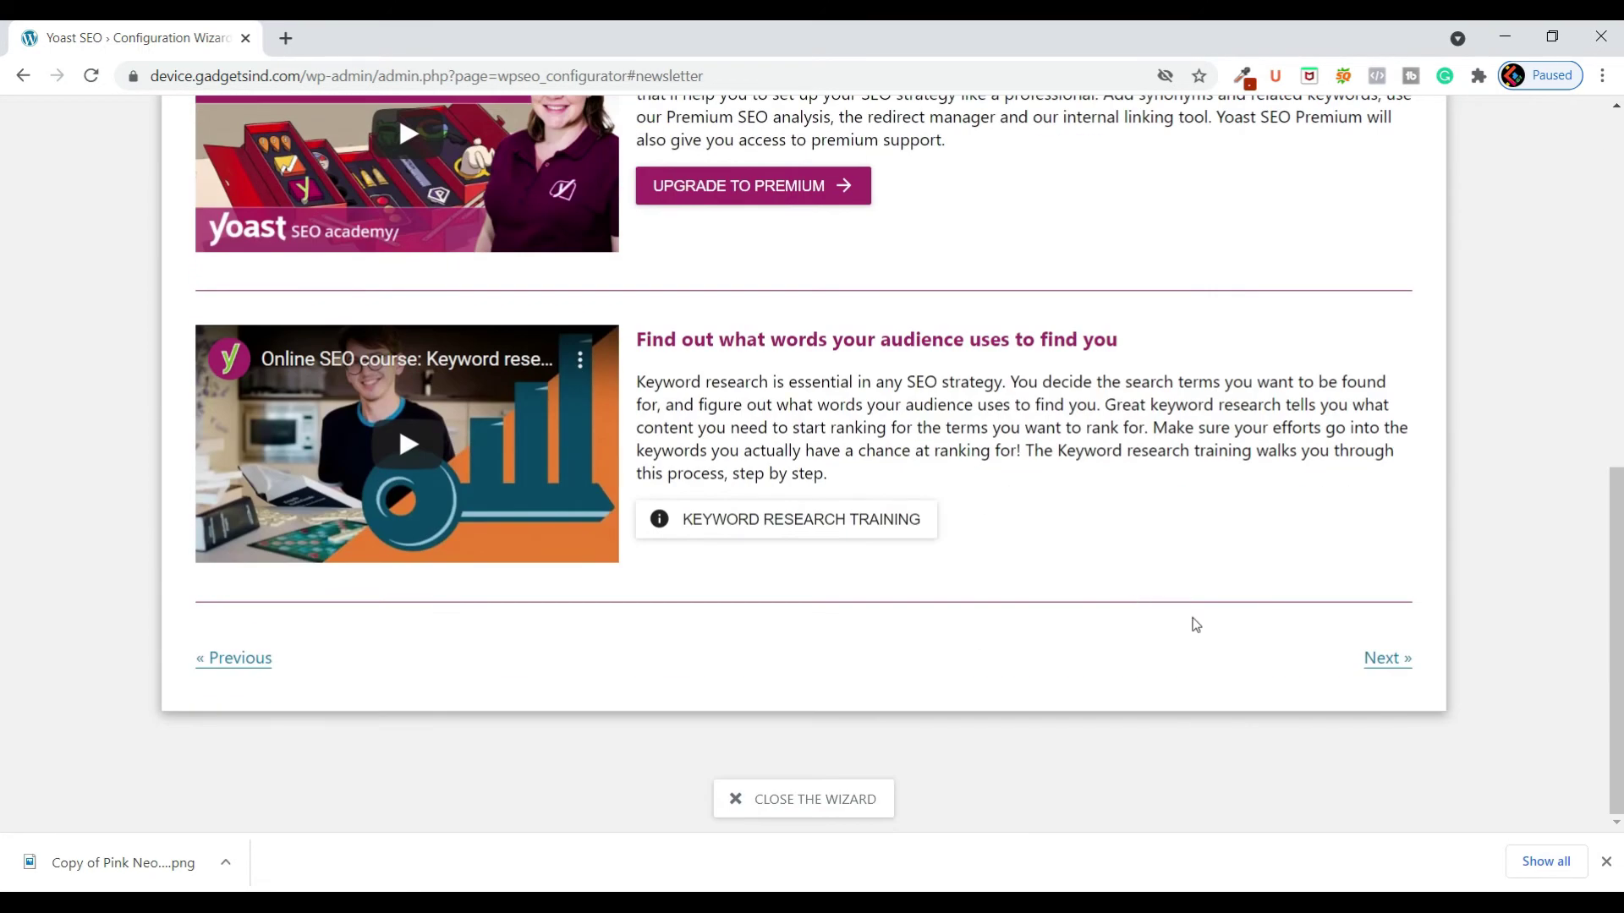
pyautogui.click(1386, 659)
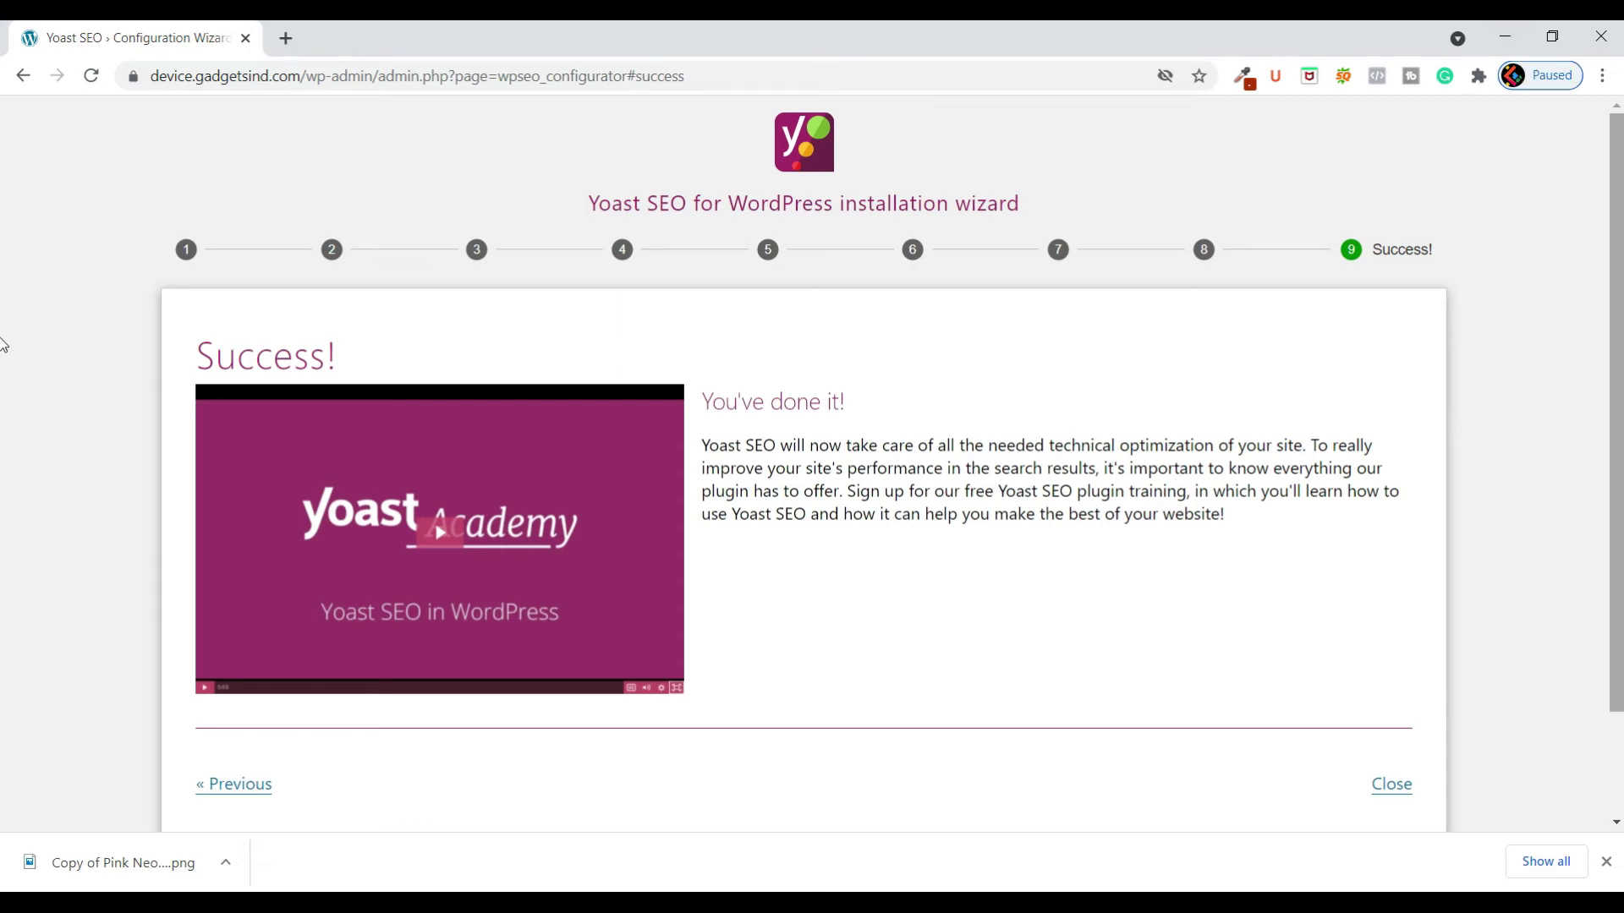
pyautogui.click(1392, 788)
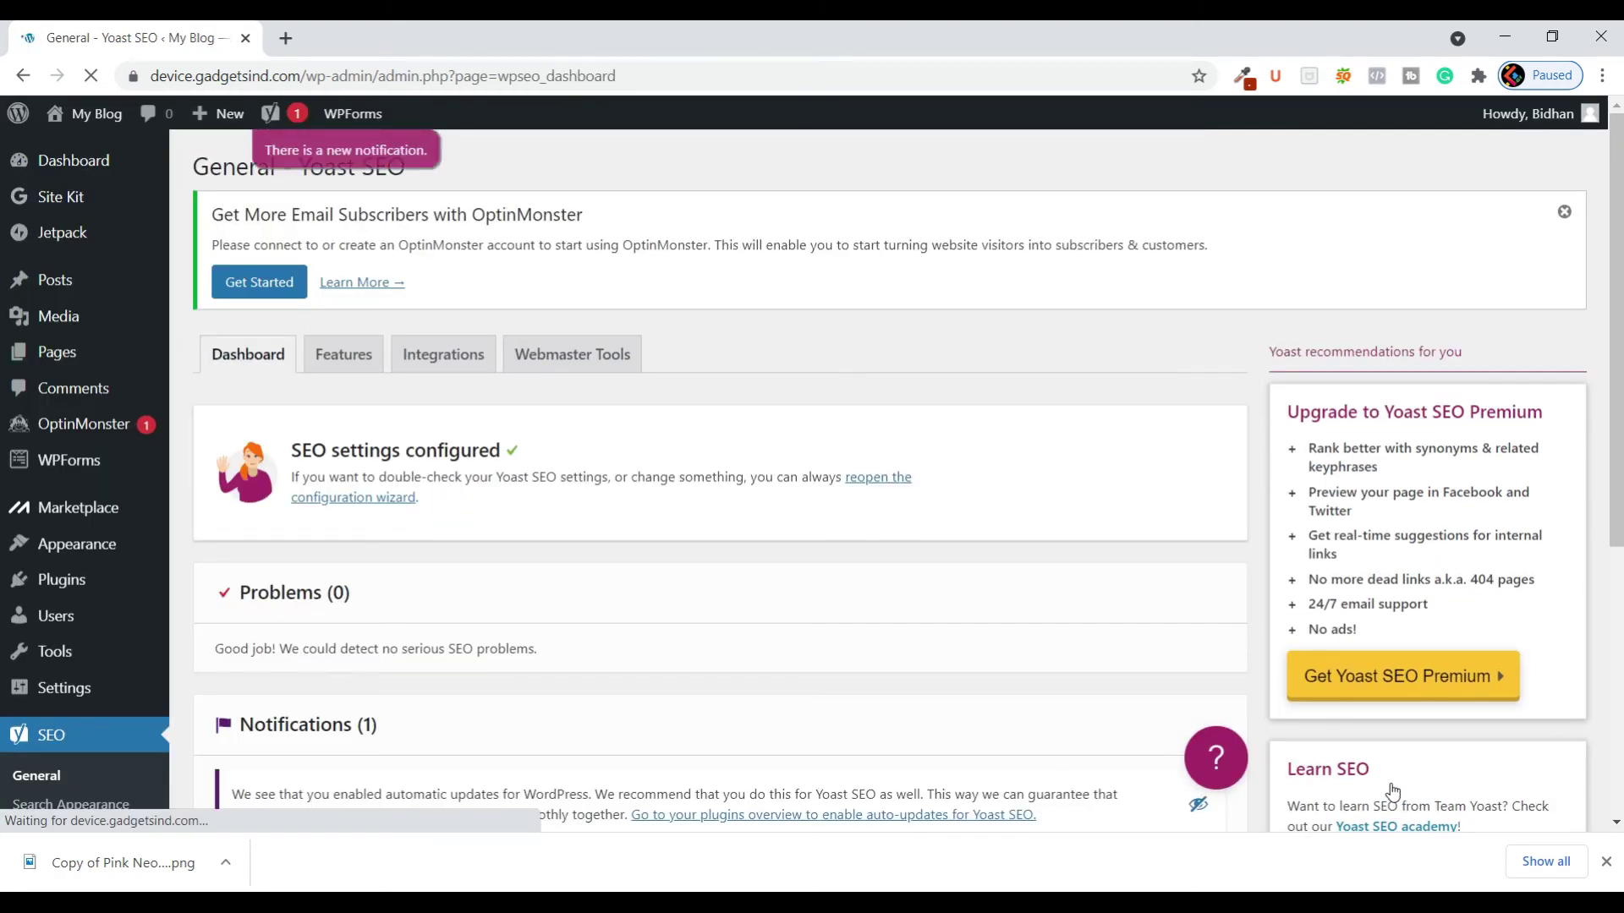
pyautogui.click(267, 357)
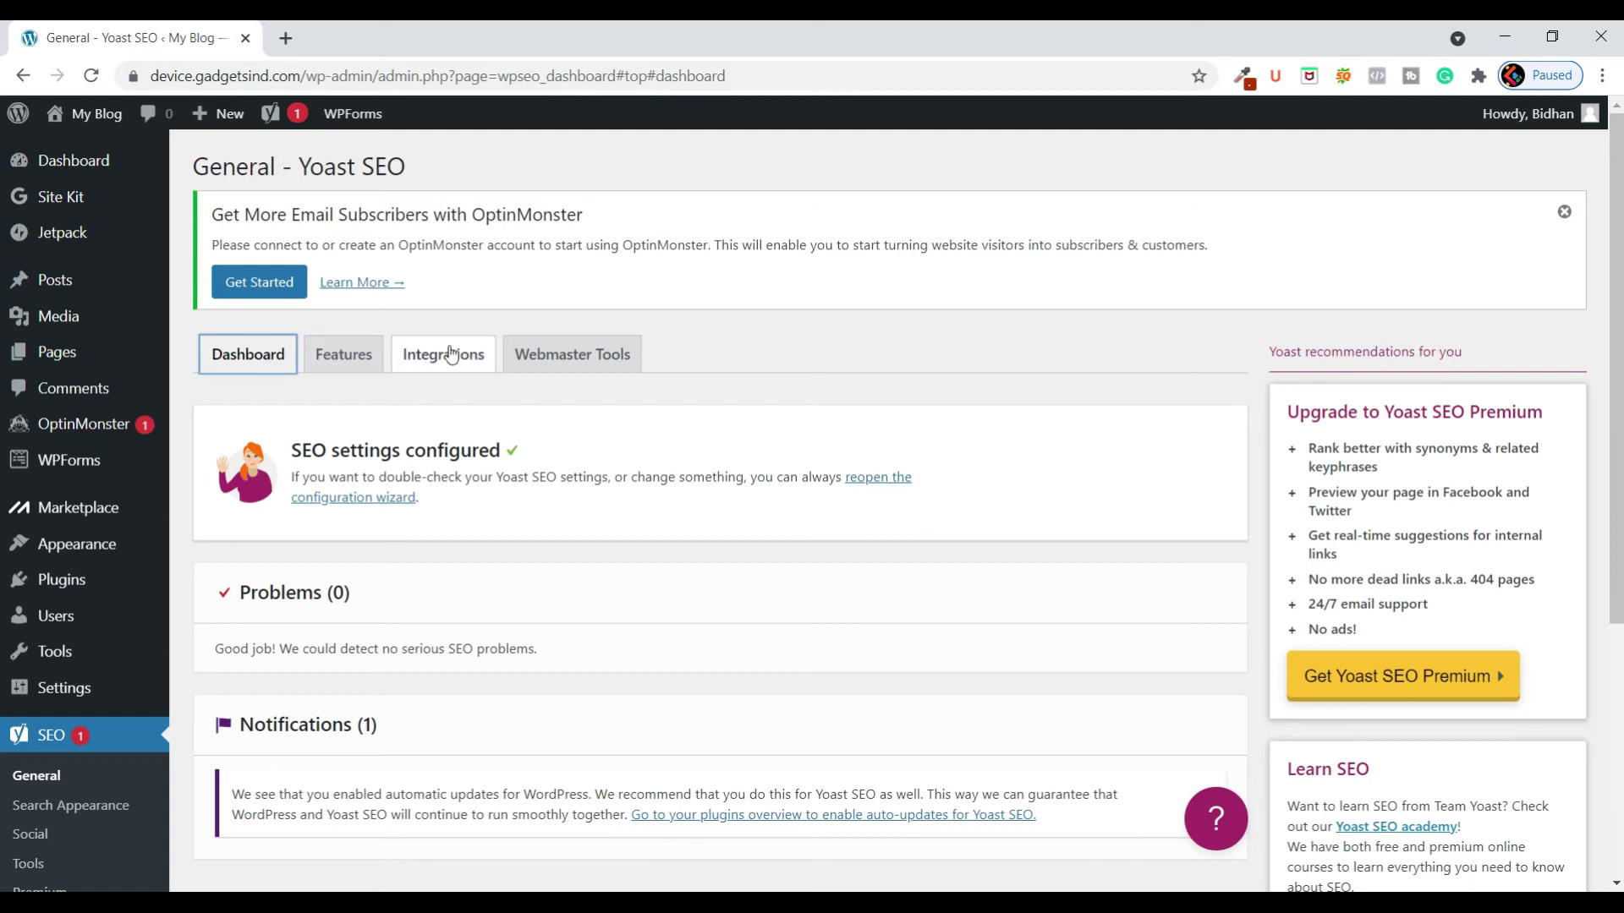
# - From Yoast's Webmaster Tools settings, go to Google's site verification page, choose HTML file upload, and download the HTML verification file
pyautogui.click(548, 359)
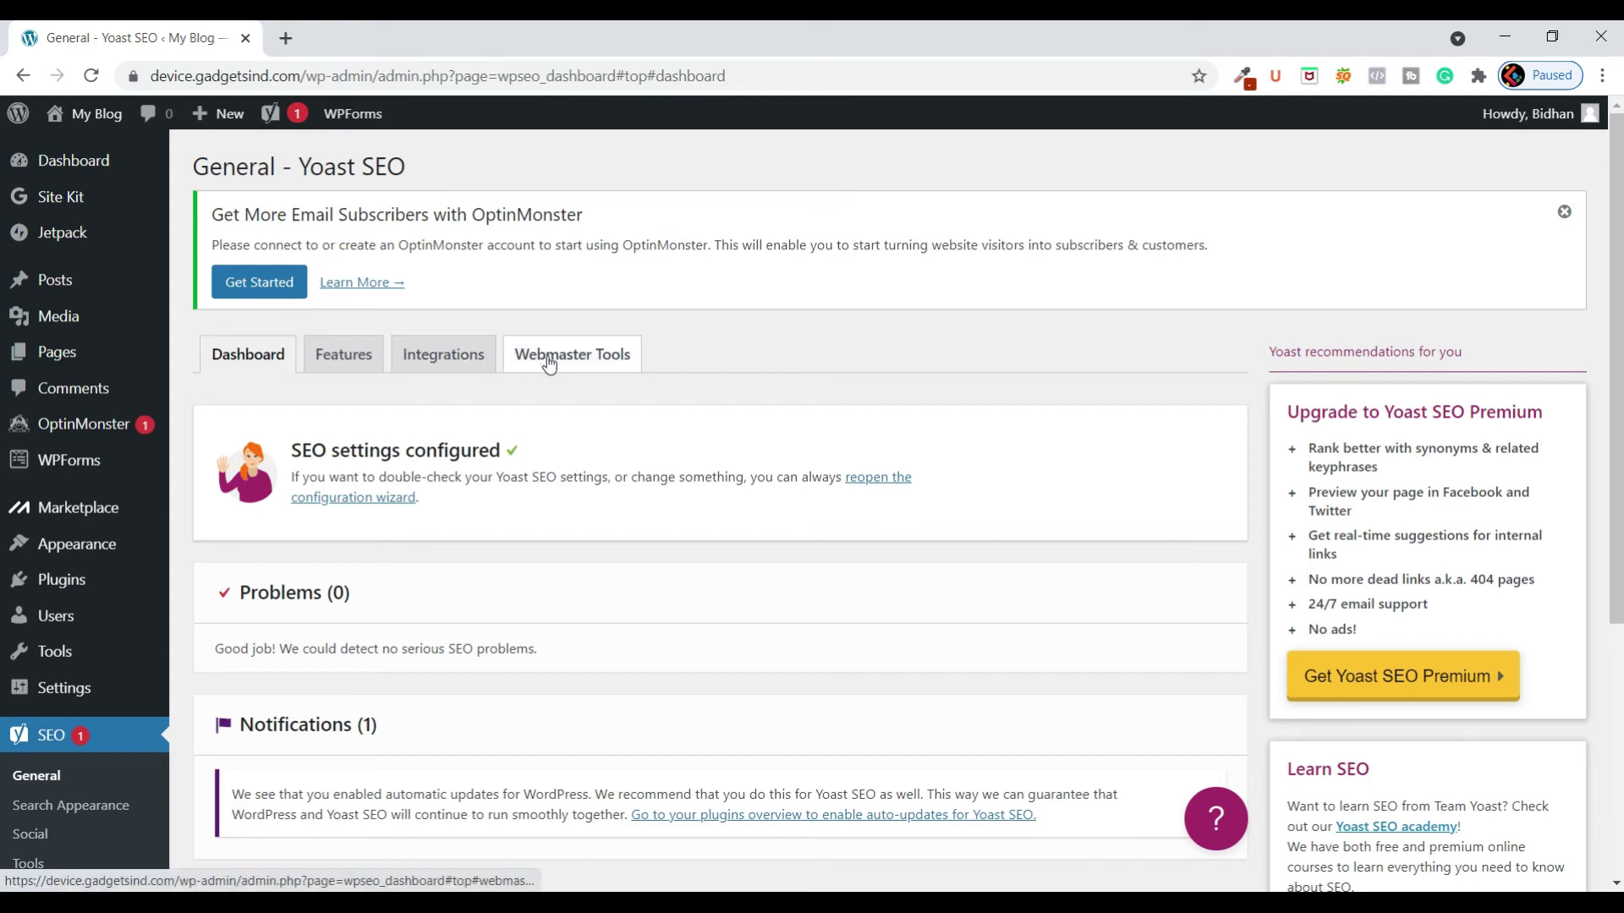
pyautogui.scroll(-1, 218, 556)
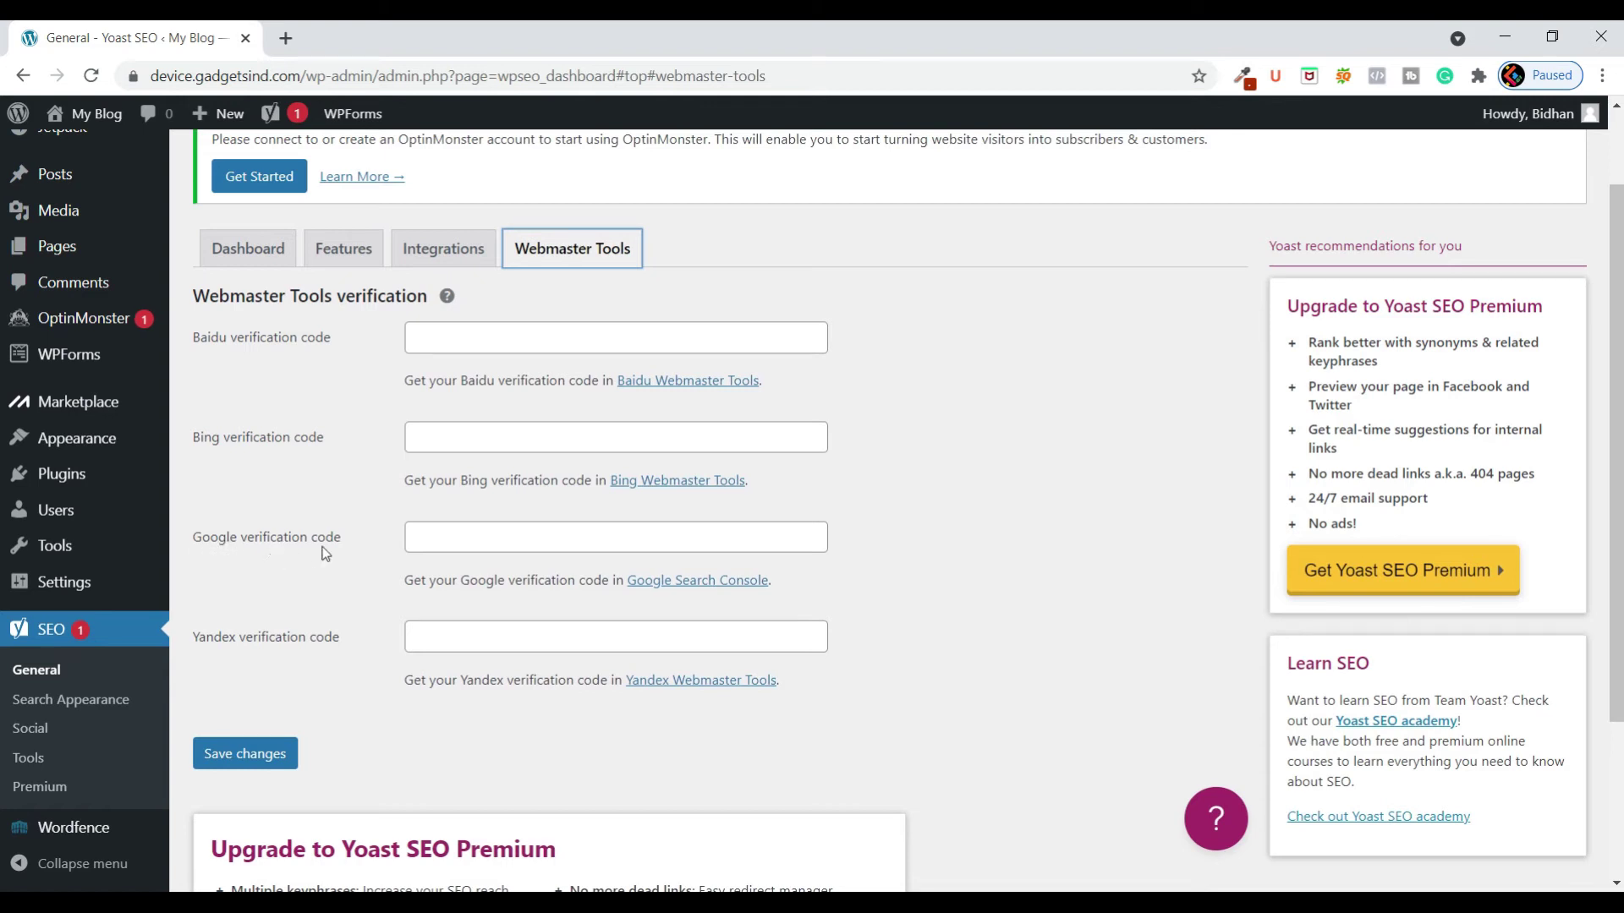
pyautogui.click(696, 585)
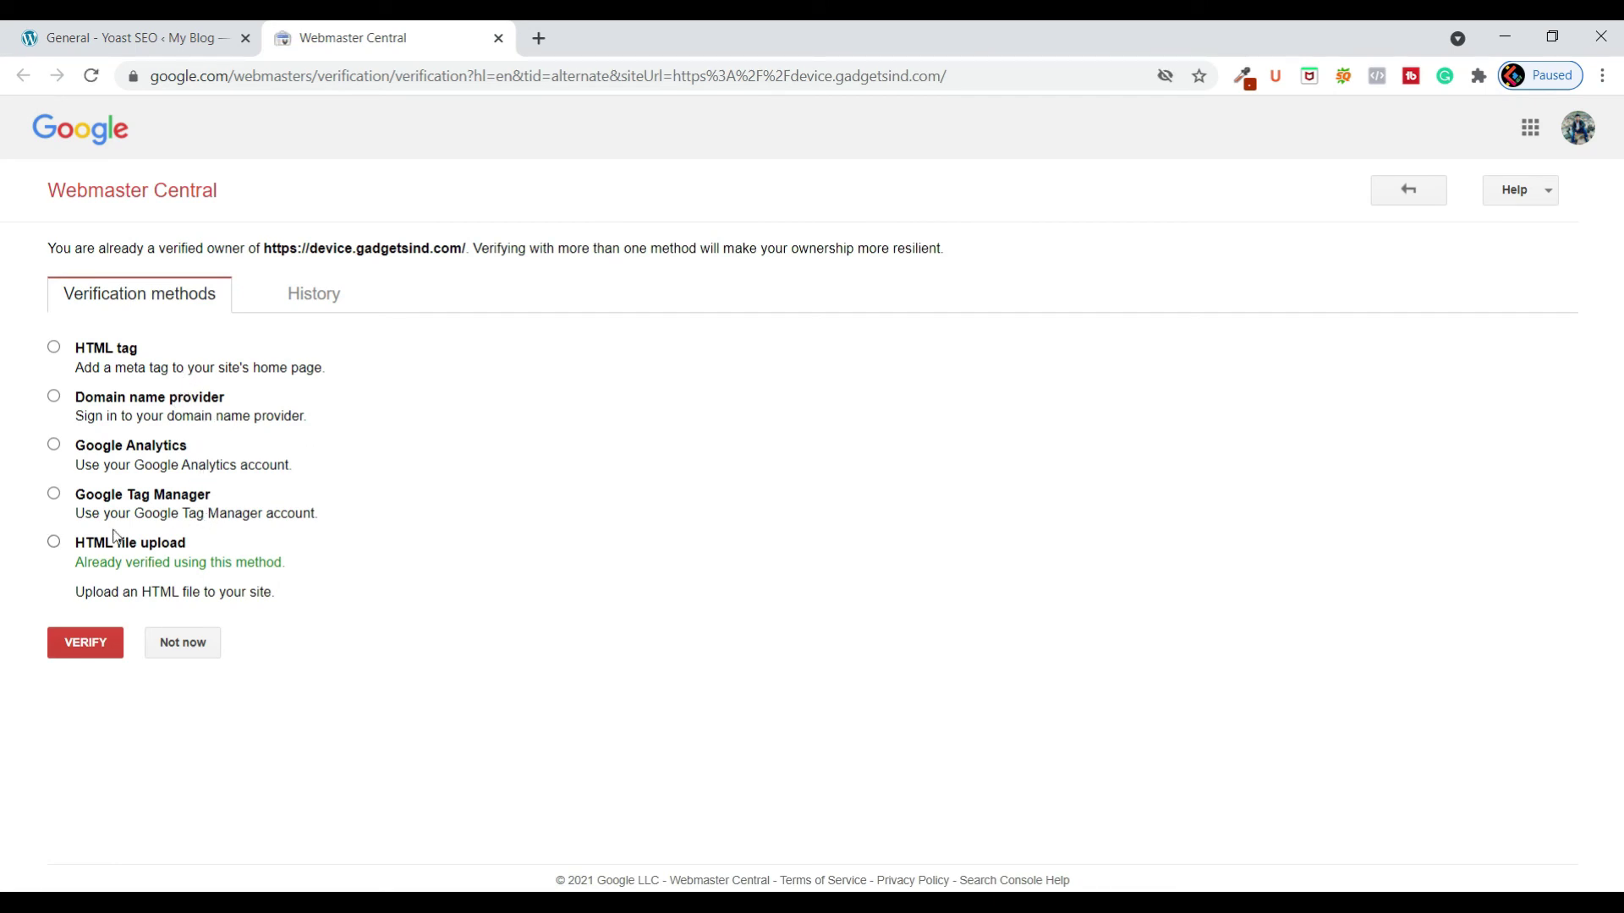
pyautogui.click(54, 543)
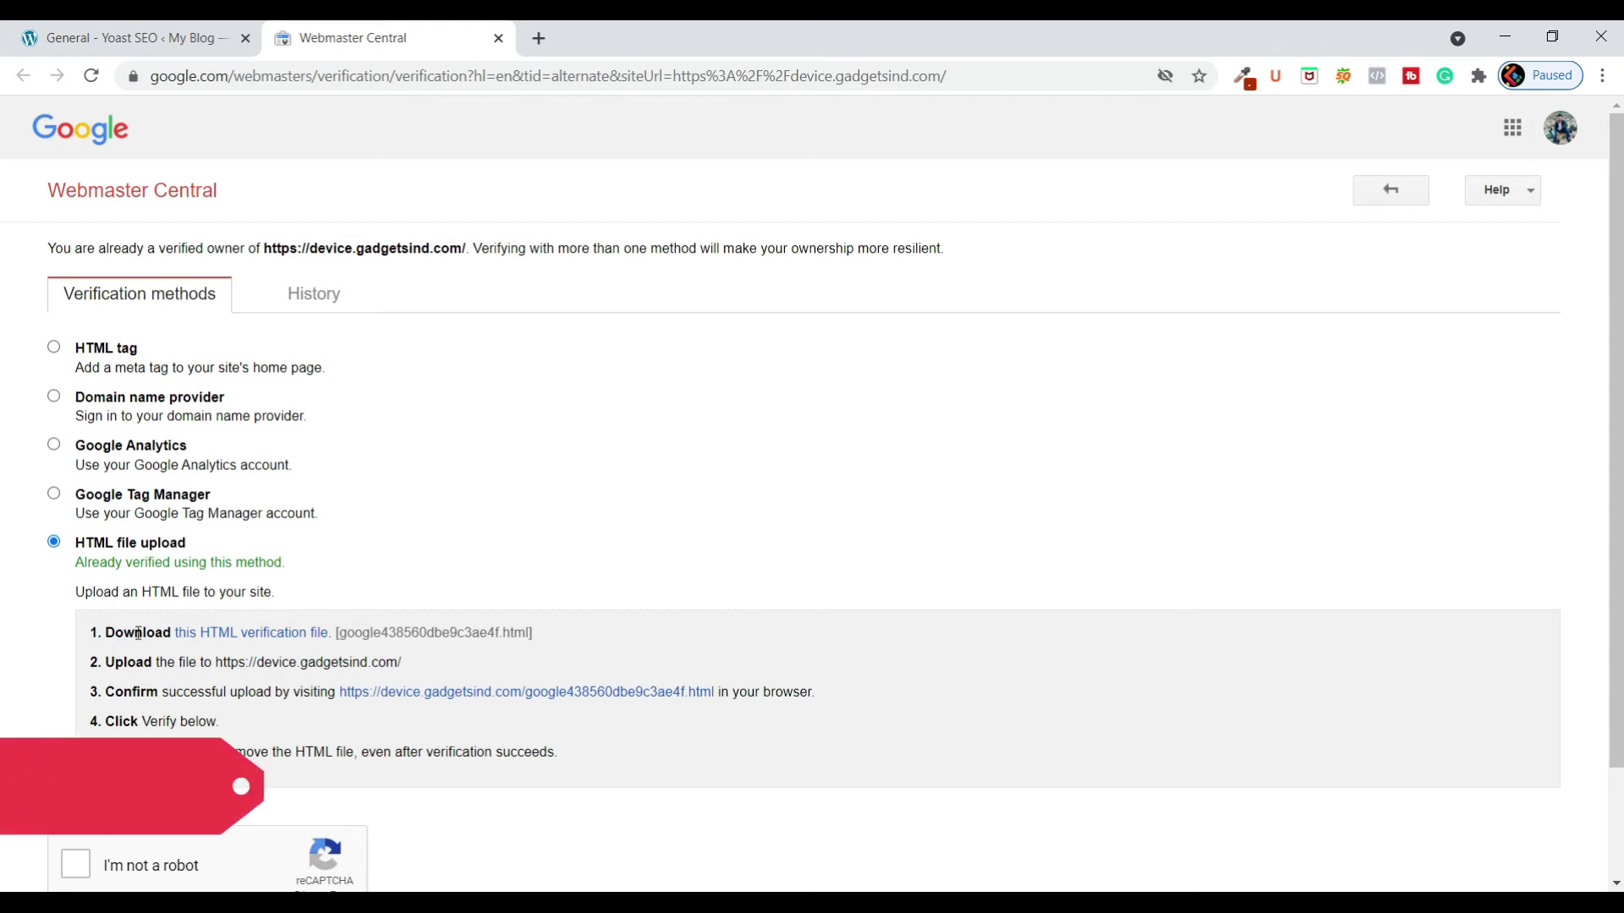
pyautogui.click(250, 634)
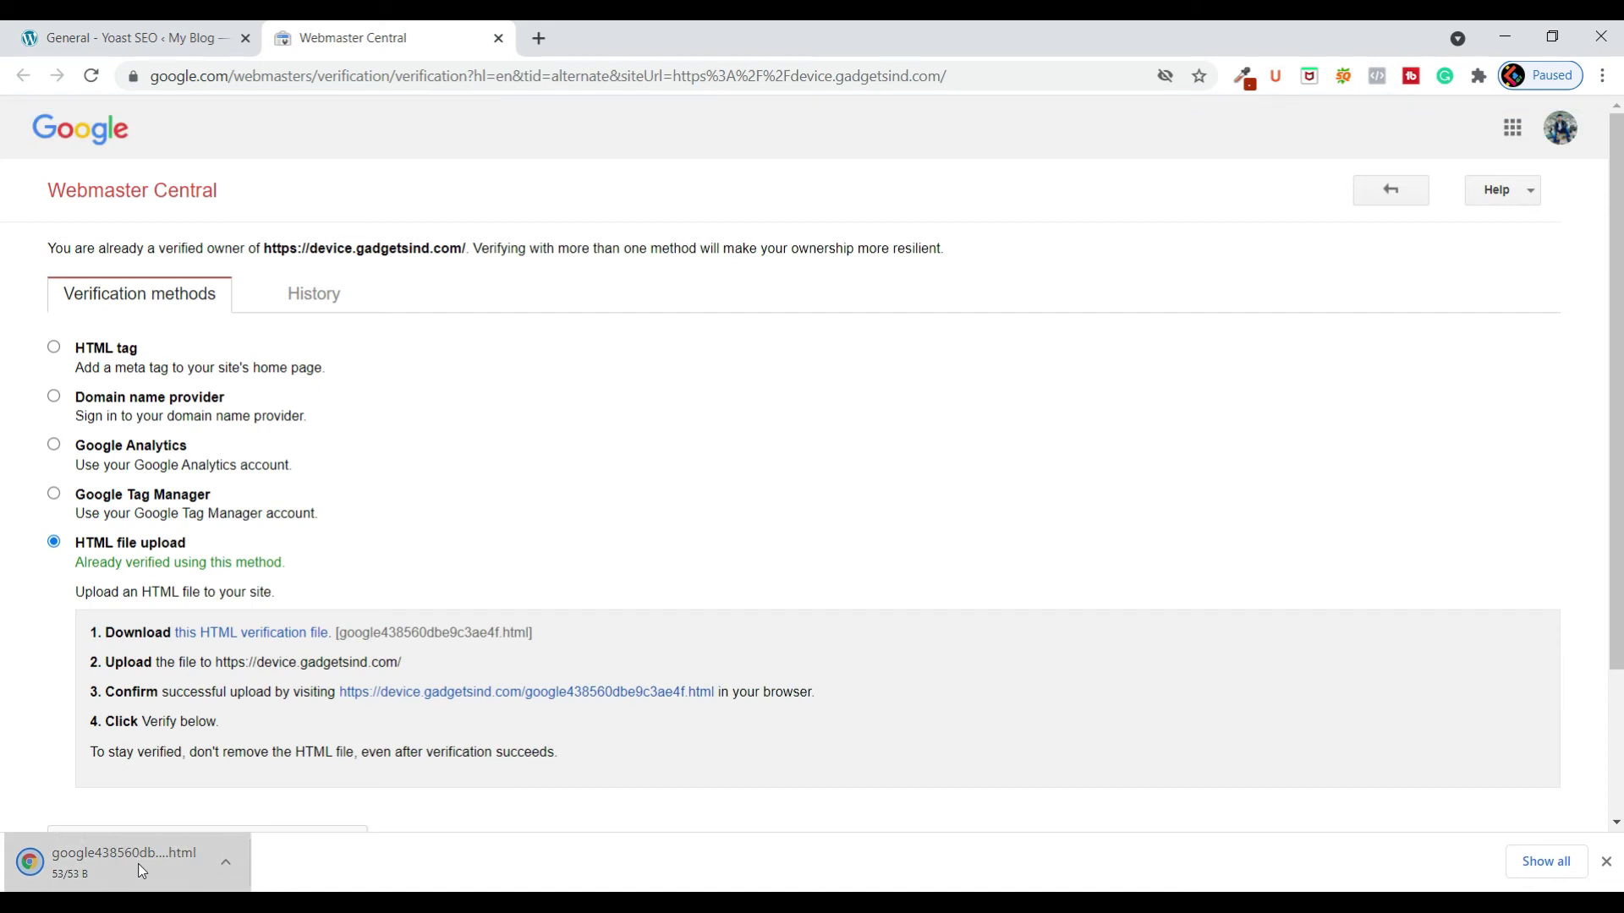
# - Open the downloaded verification file and copy the Google verification code without its .html ending
pyautogui.click(140, 863)
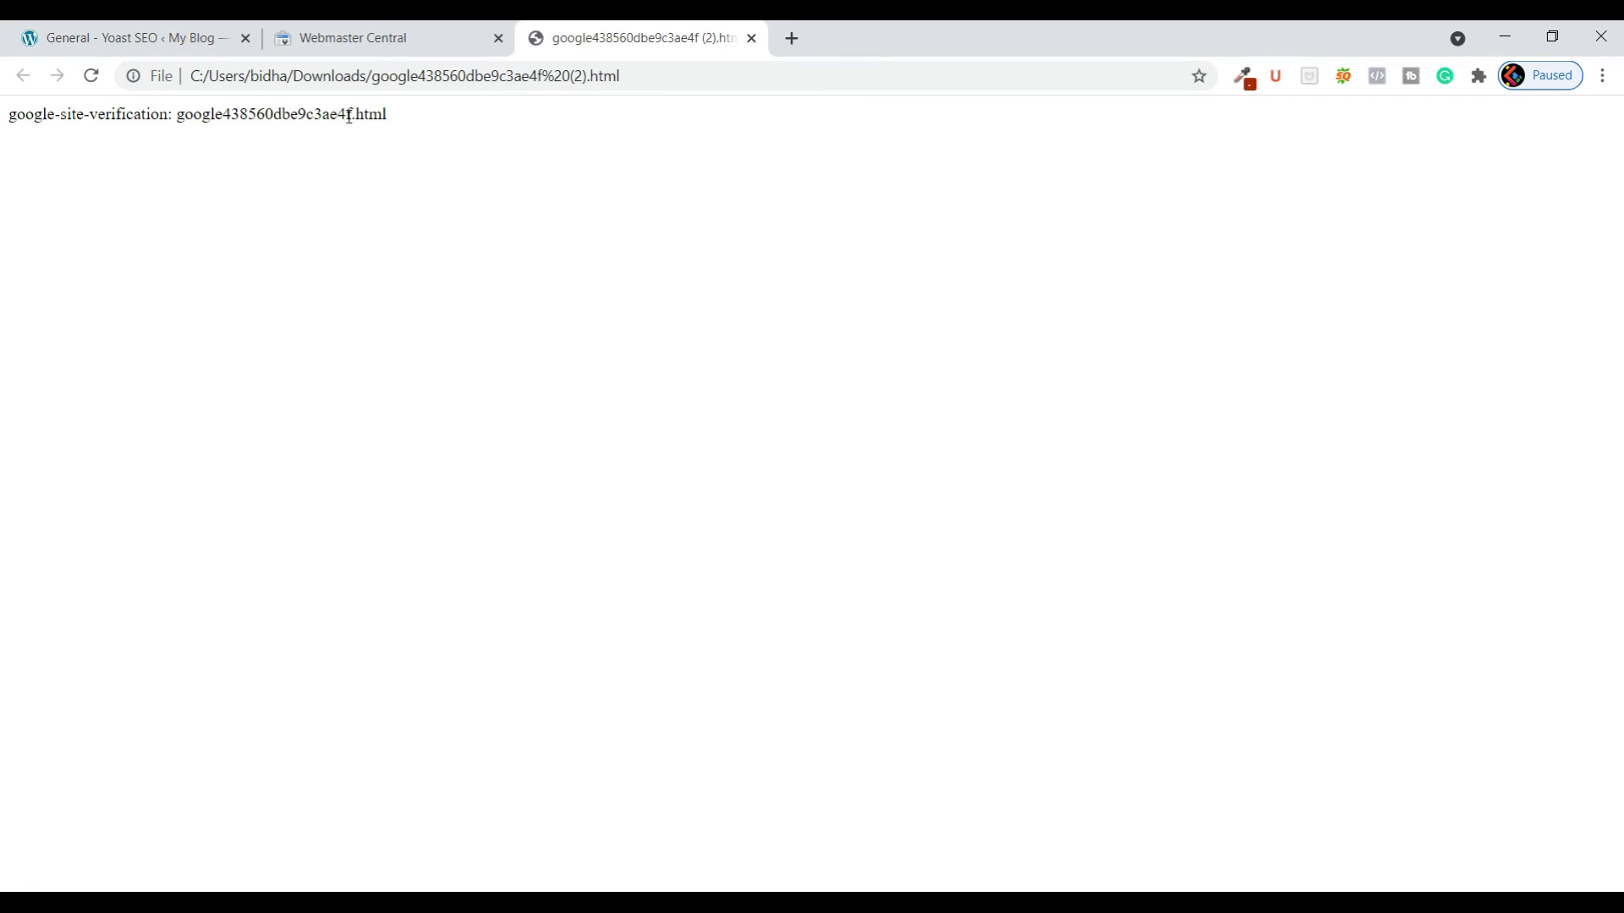
pyautogui.moveTo(348, 114); pyautogui.dragTo(177, 115)
pyautogui.rightClick(192, 120)
pyautogui.click(236, 135)
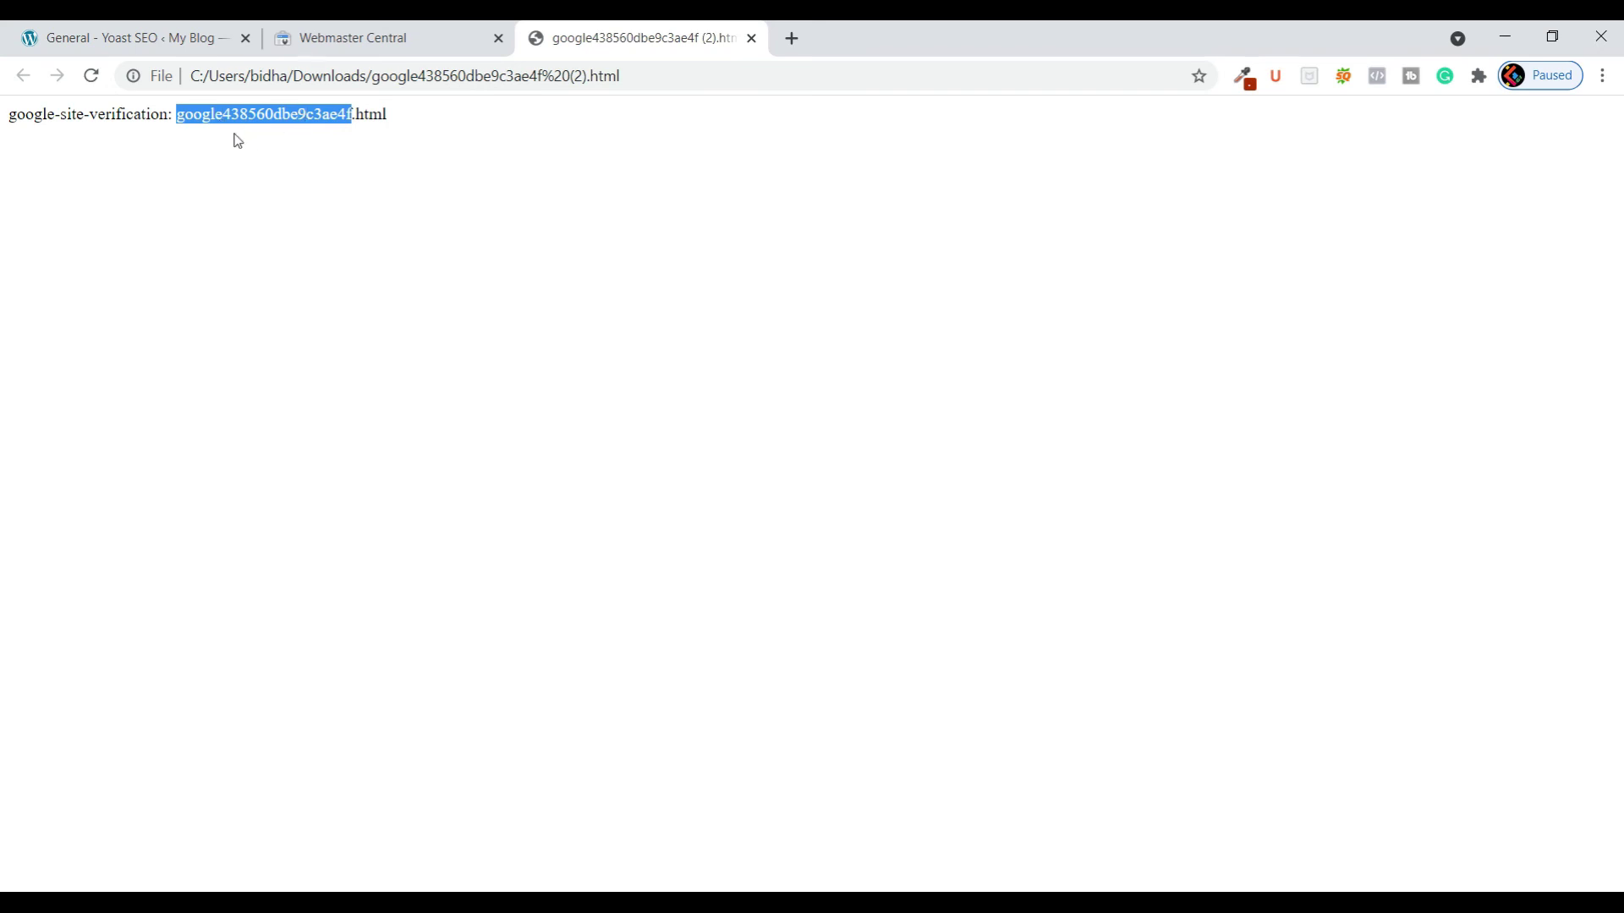
# - Paste the copied code as the Google verification code in Yoast's Webmaster Tools settings and save the changes
pyautogui.click(72, 32)
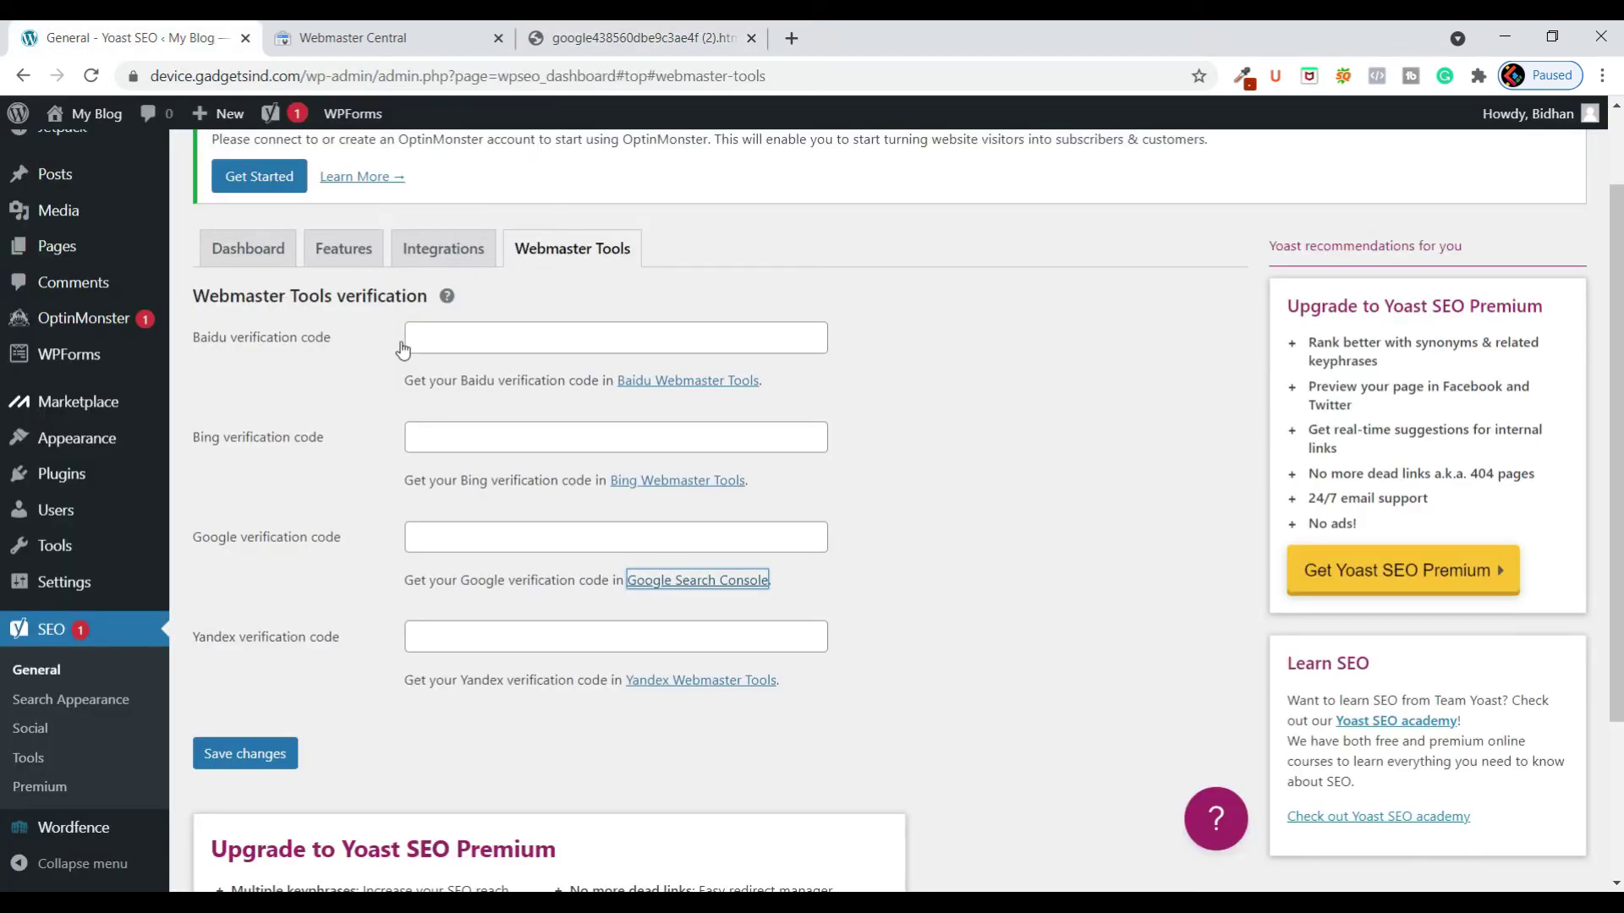
pyautogui.click(513, 542)
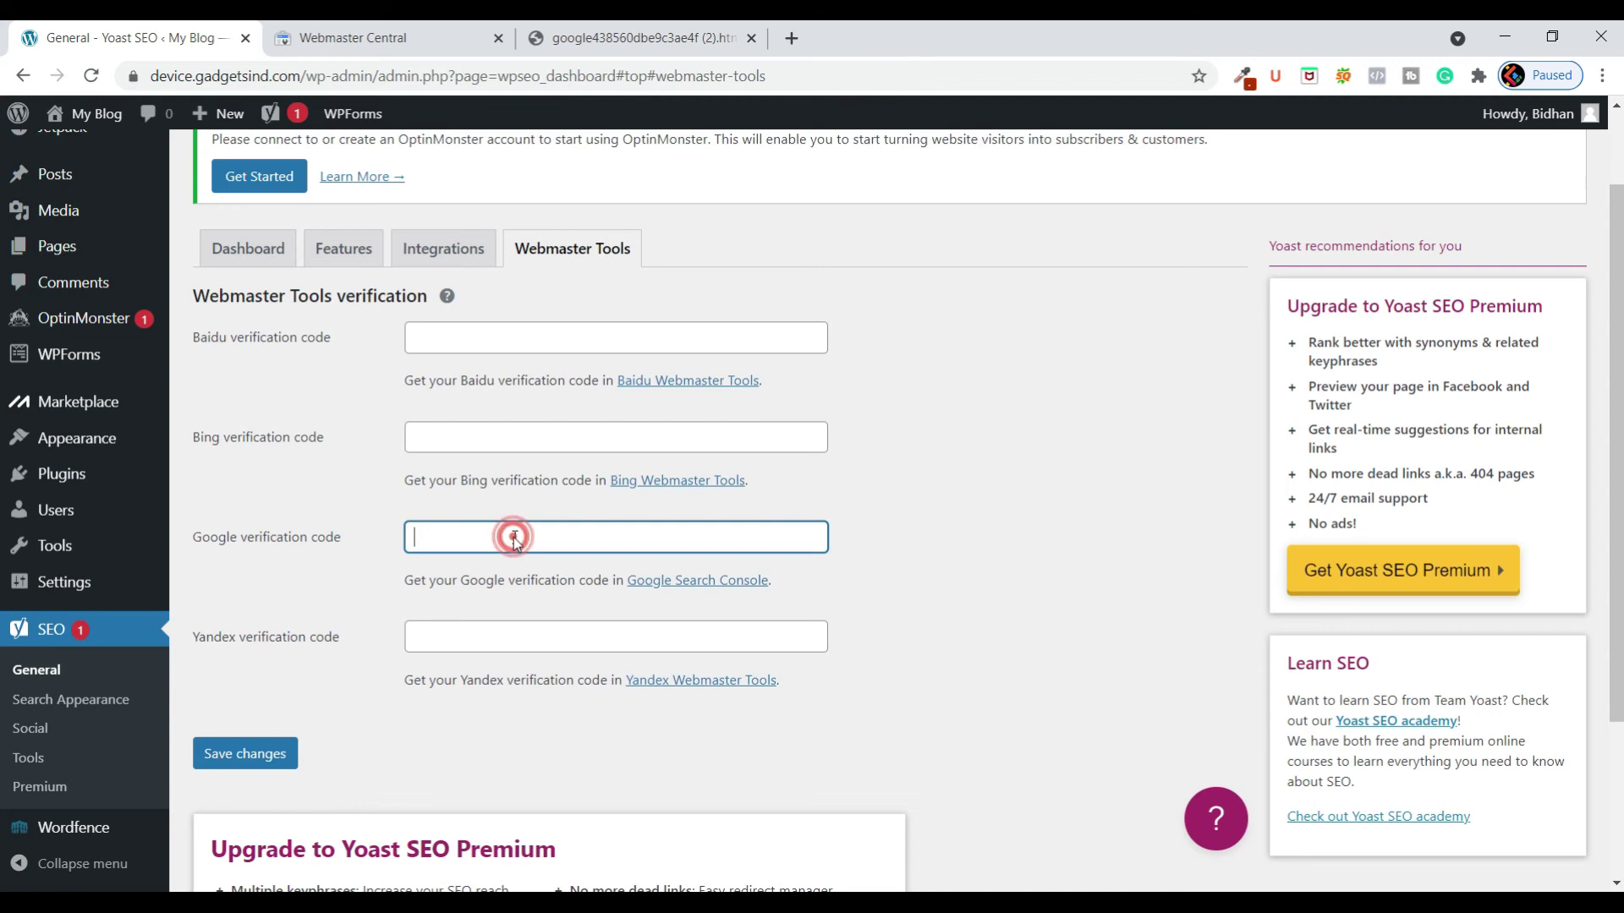
pyautogui.rightClick(514, 542)
pyautogui.click(575, 702)
pyautogui.click(256, 755)
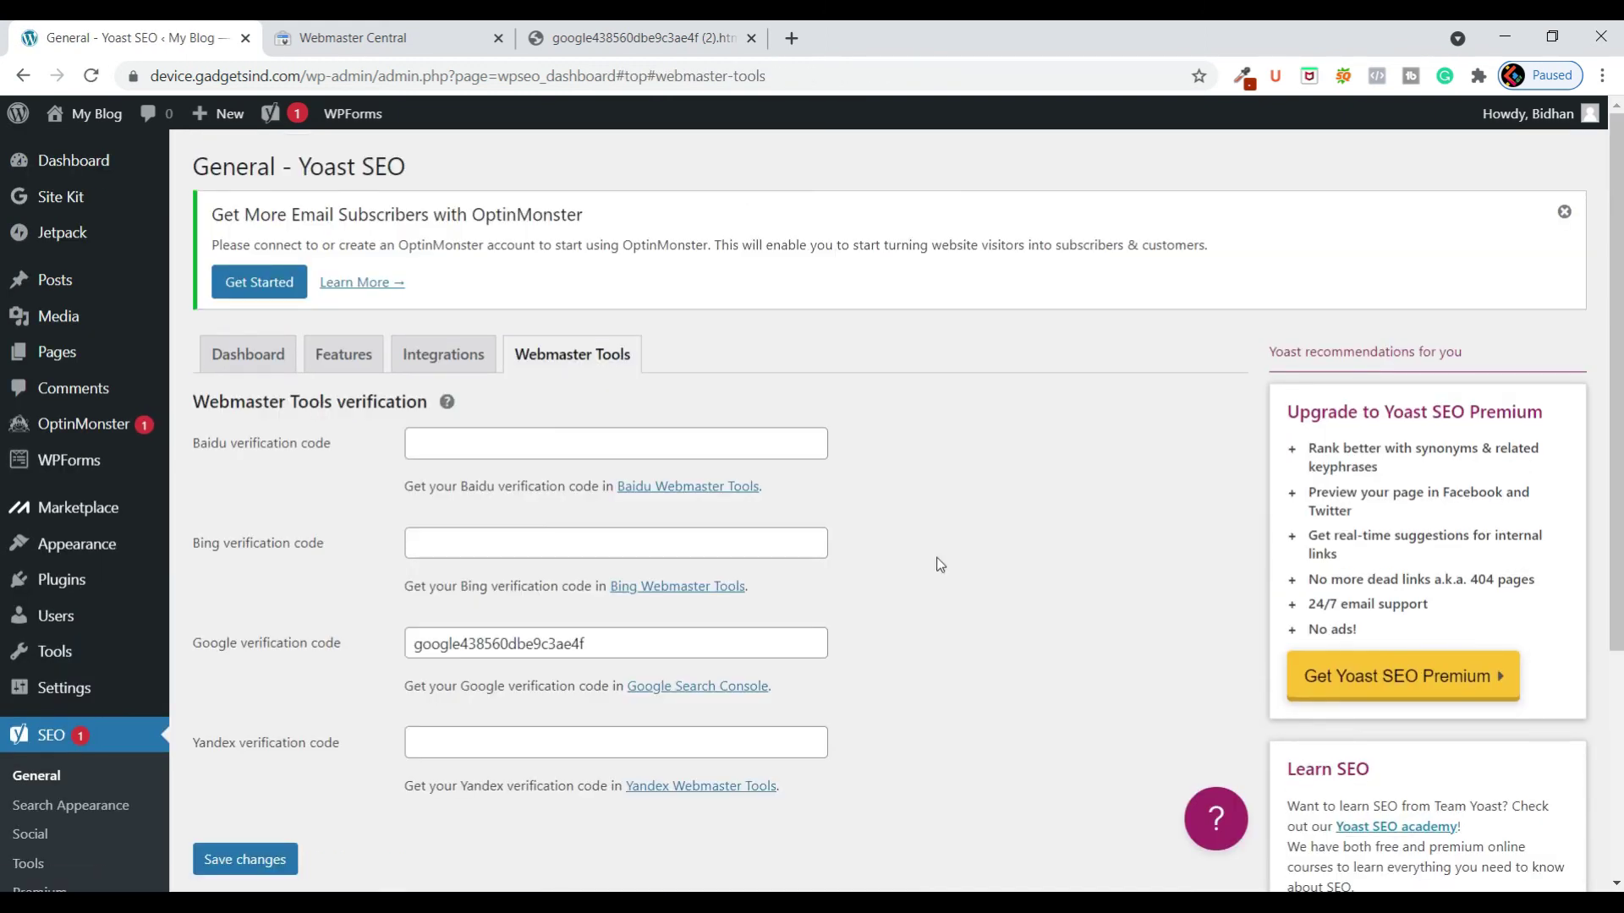
# - Return to Google Webmaster Central, complete the reCAPTCHA check, and verify site ownership by the HTML file upload method
pyautogui.click(394, 42)
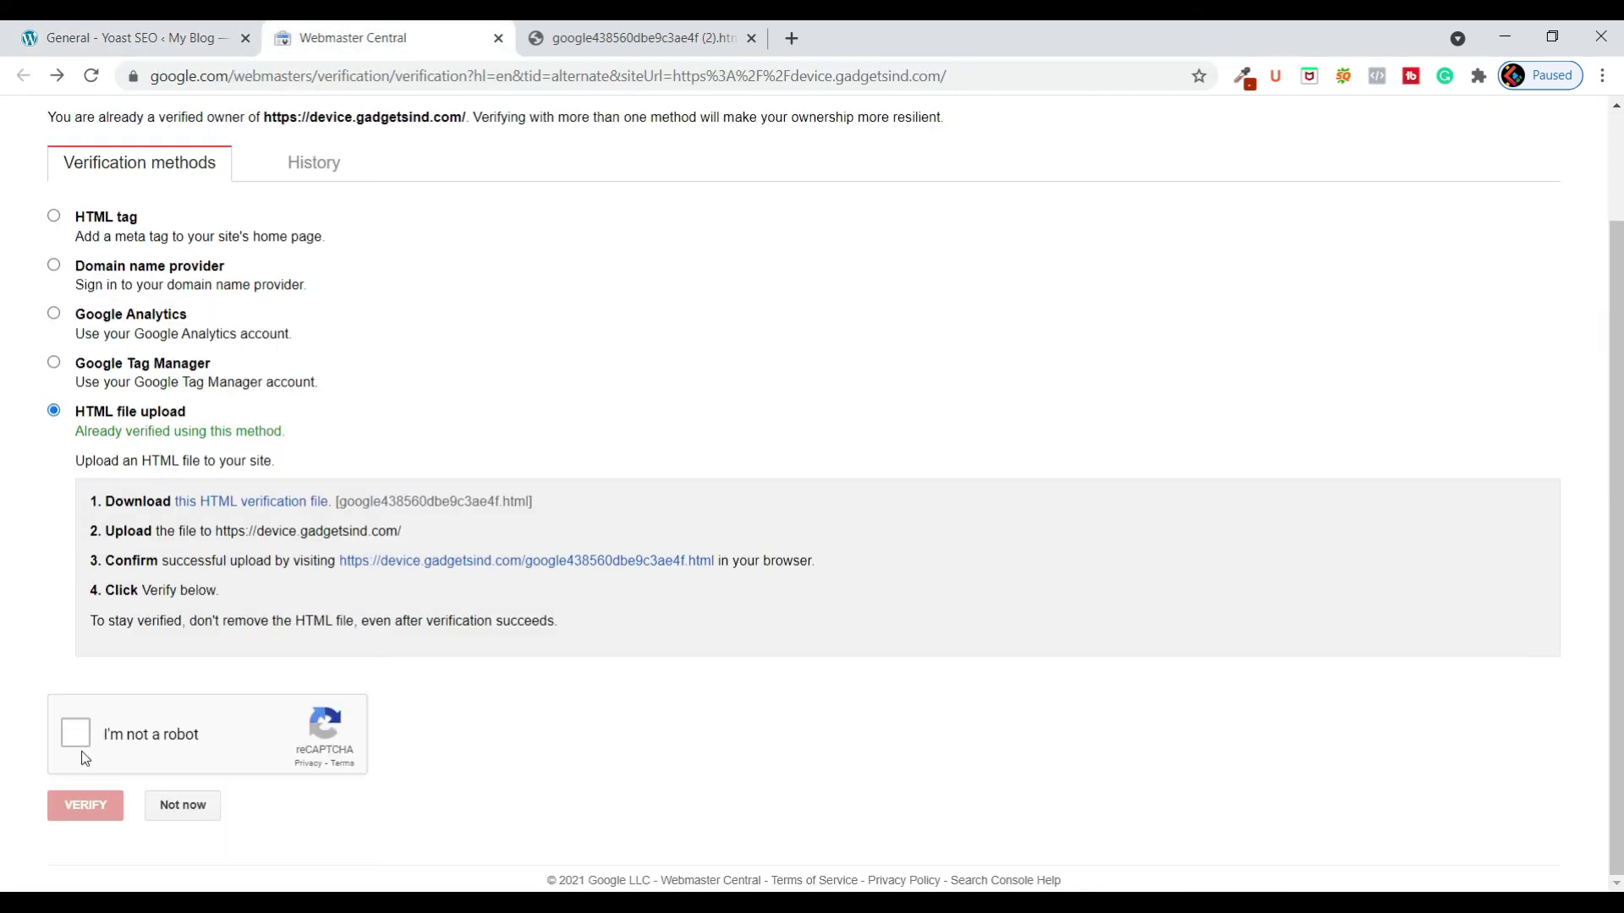
pyautogui.click(73, 740)
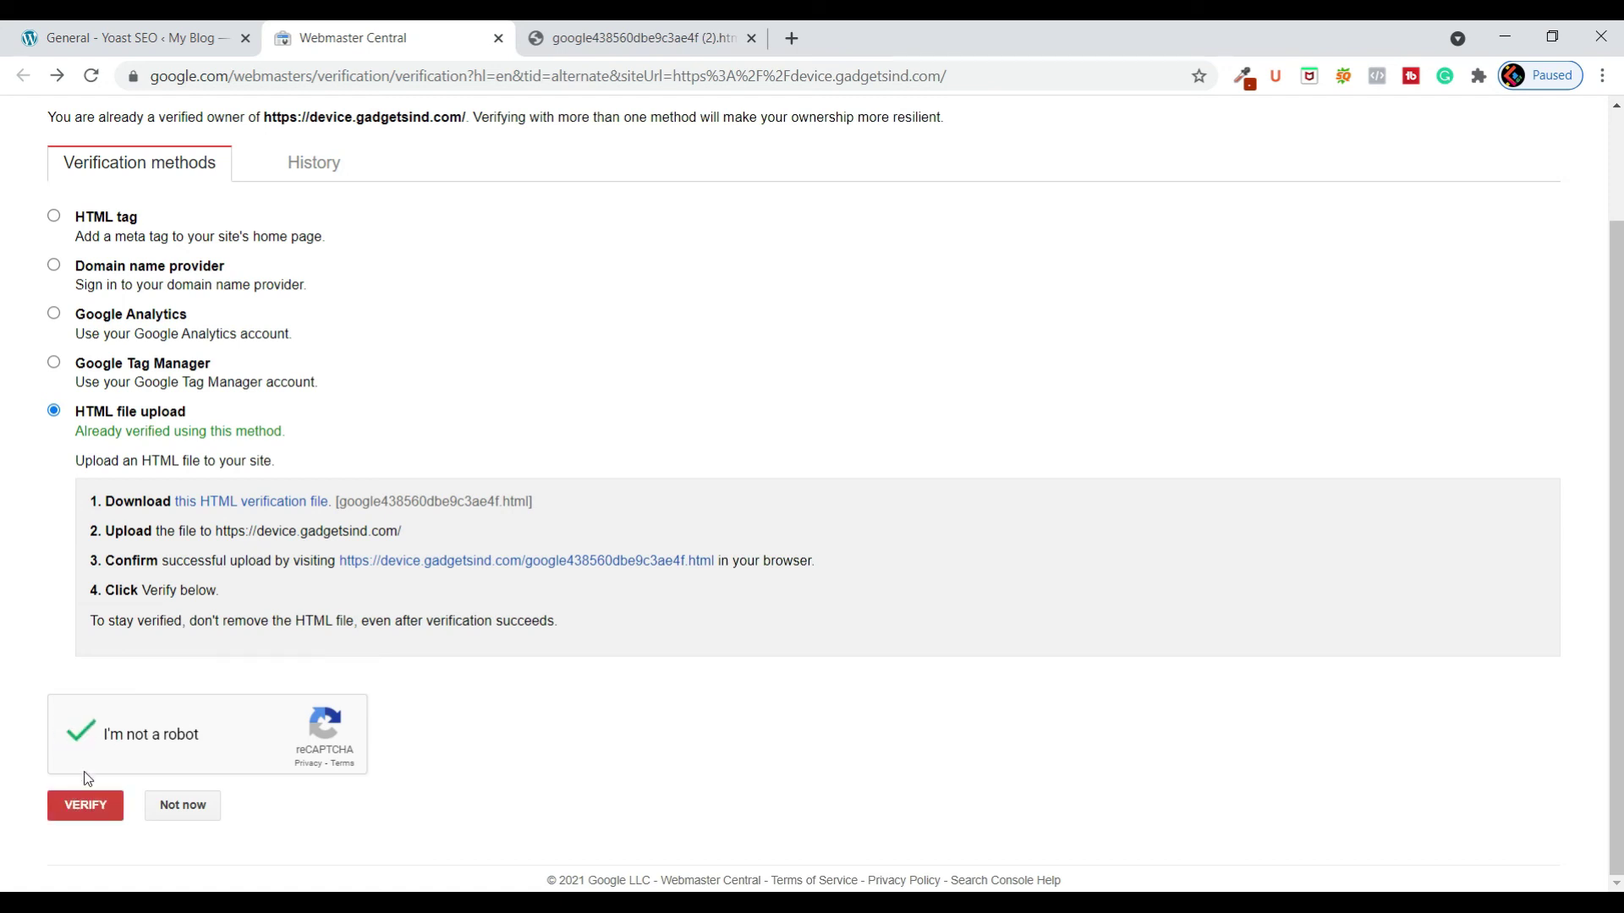
pyautogui.click(87, 820)
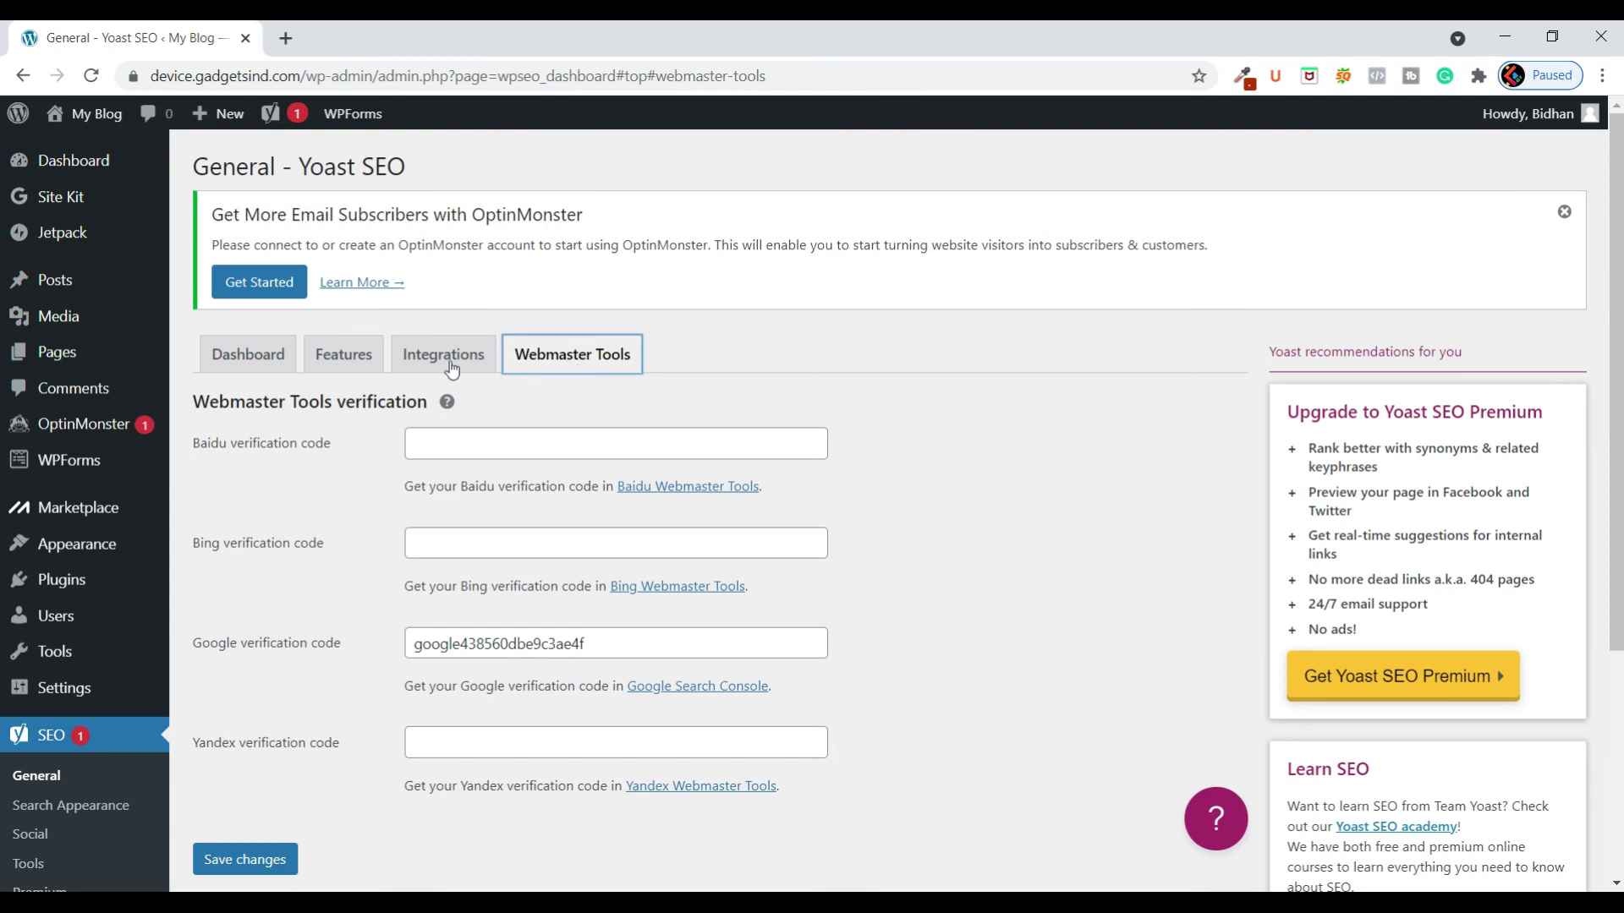
# - In Yoast's Features settings, expand the help for XML sitemaps and open the site's XML sitemap
pyautogui.click(354, 356)
pyautogui.scroll(-2, 362, 390)
pyautogui.scroll(-3, 362, 391)
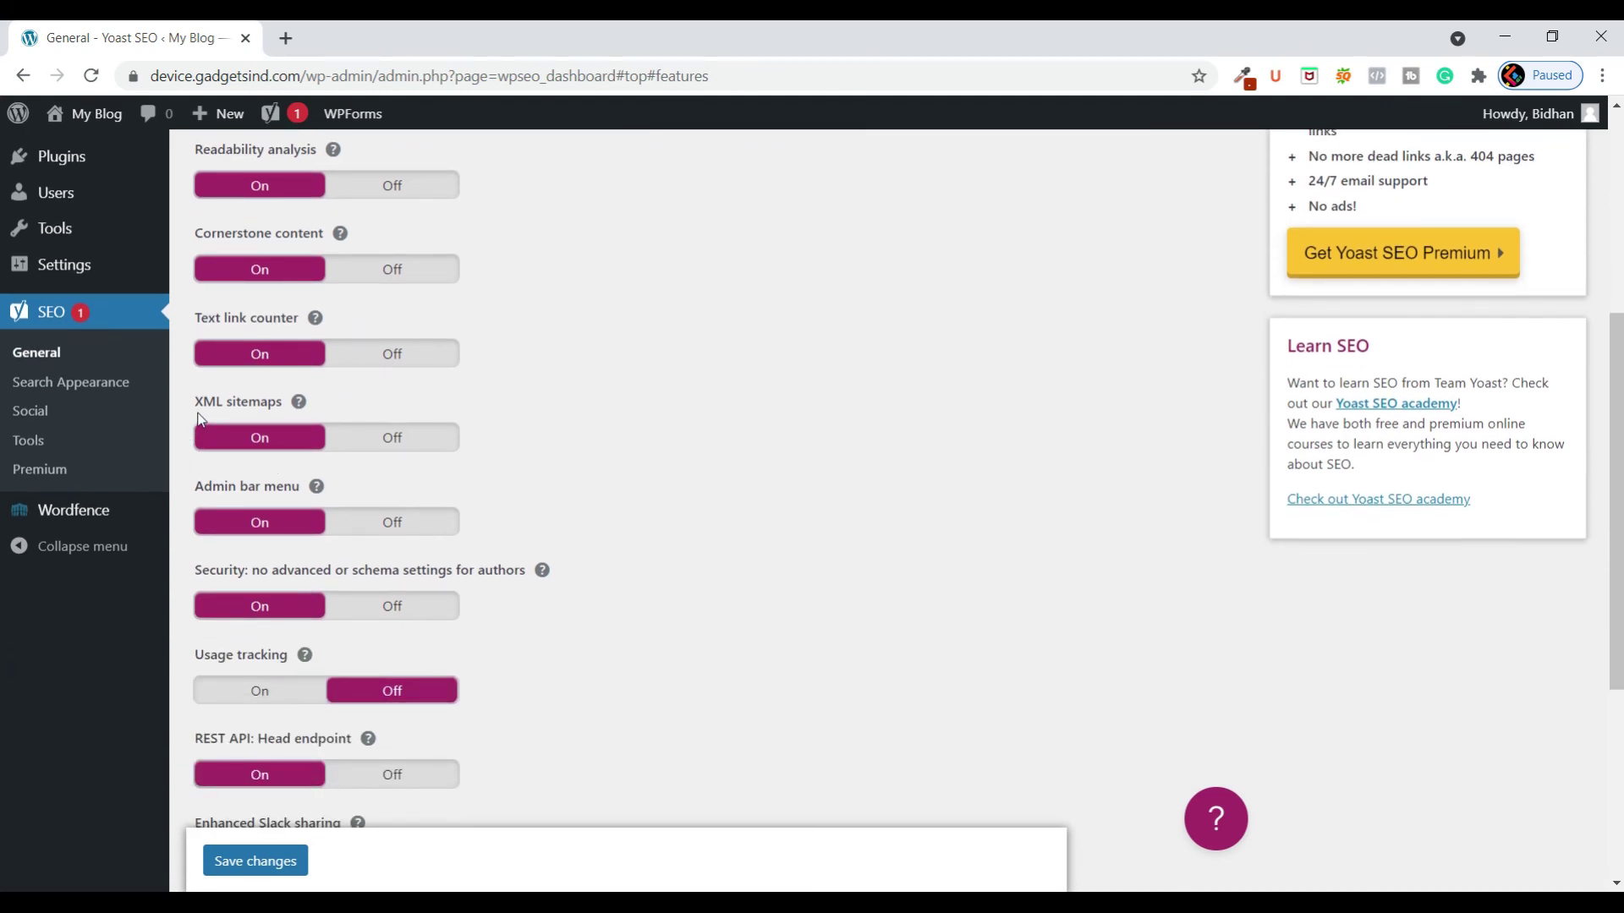
pyautogui.click(299, 404)
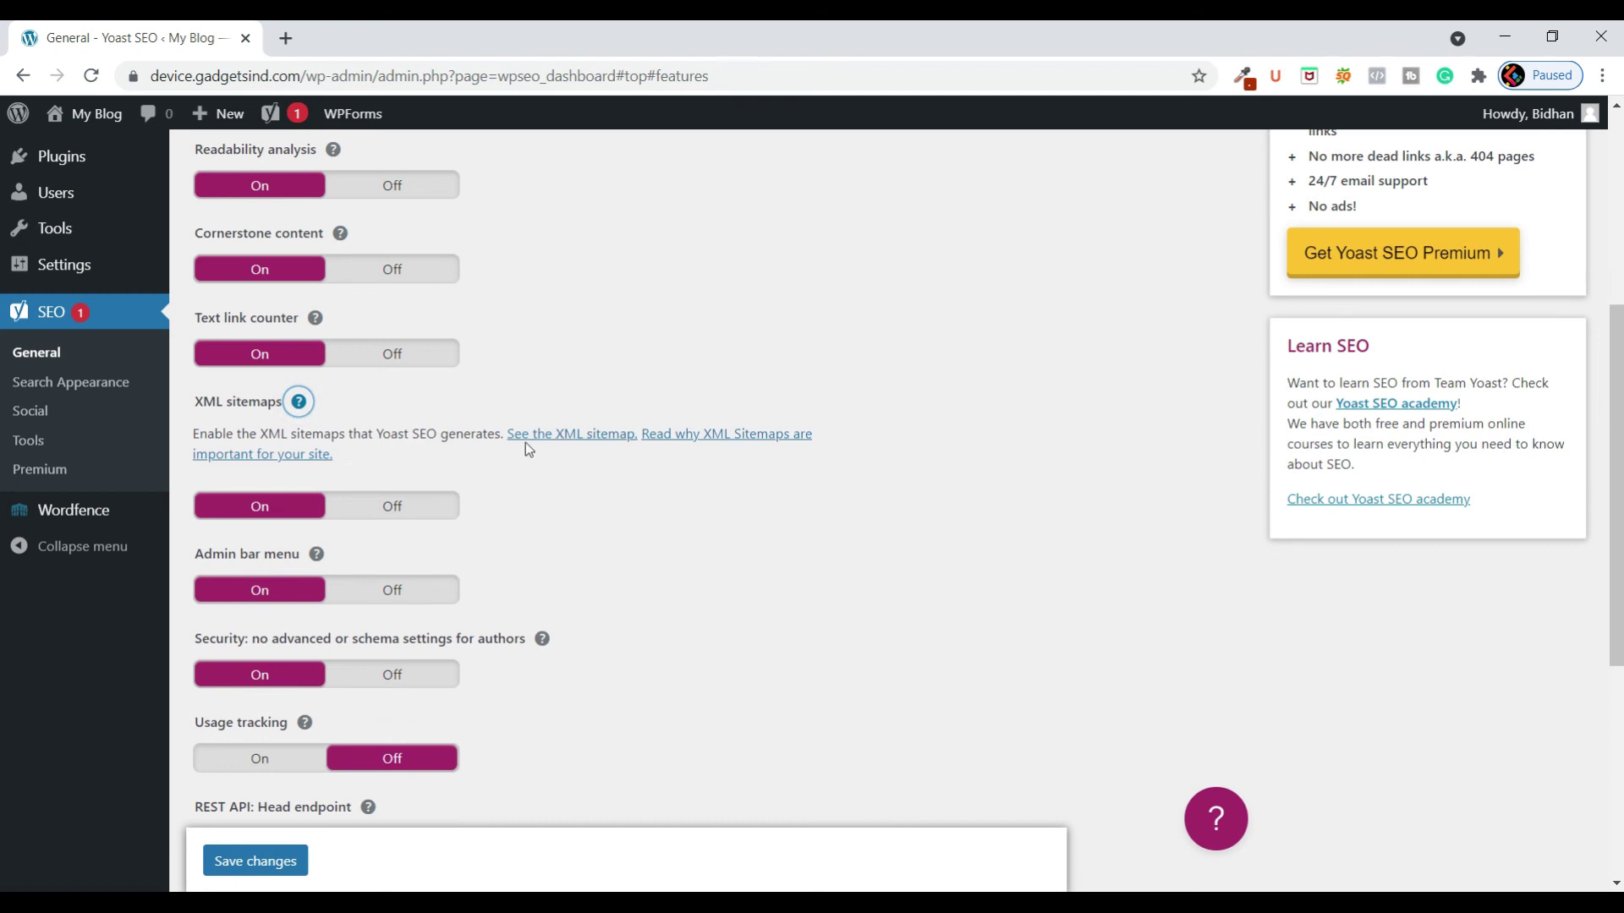
pyautogui.click(595, 436)
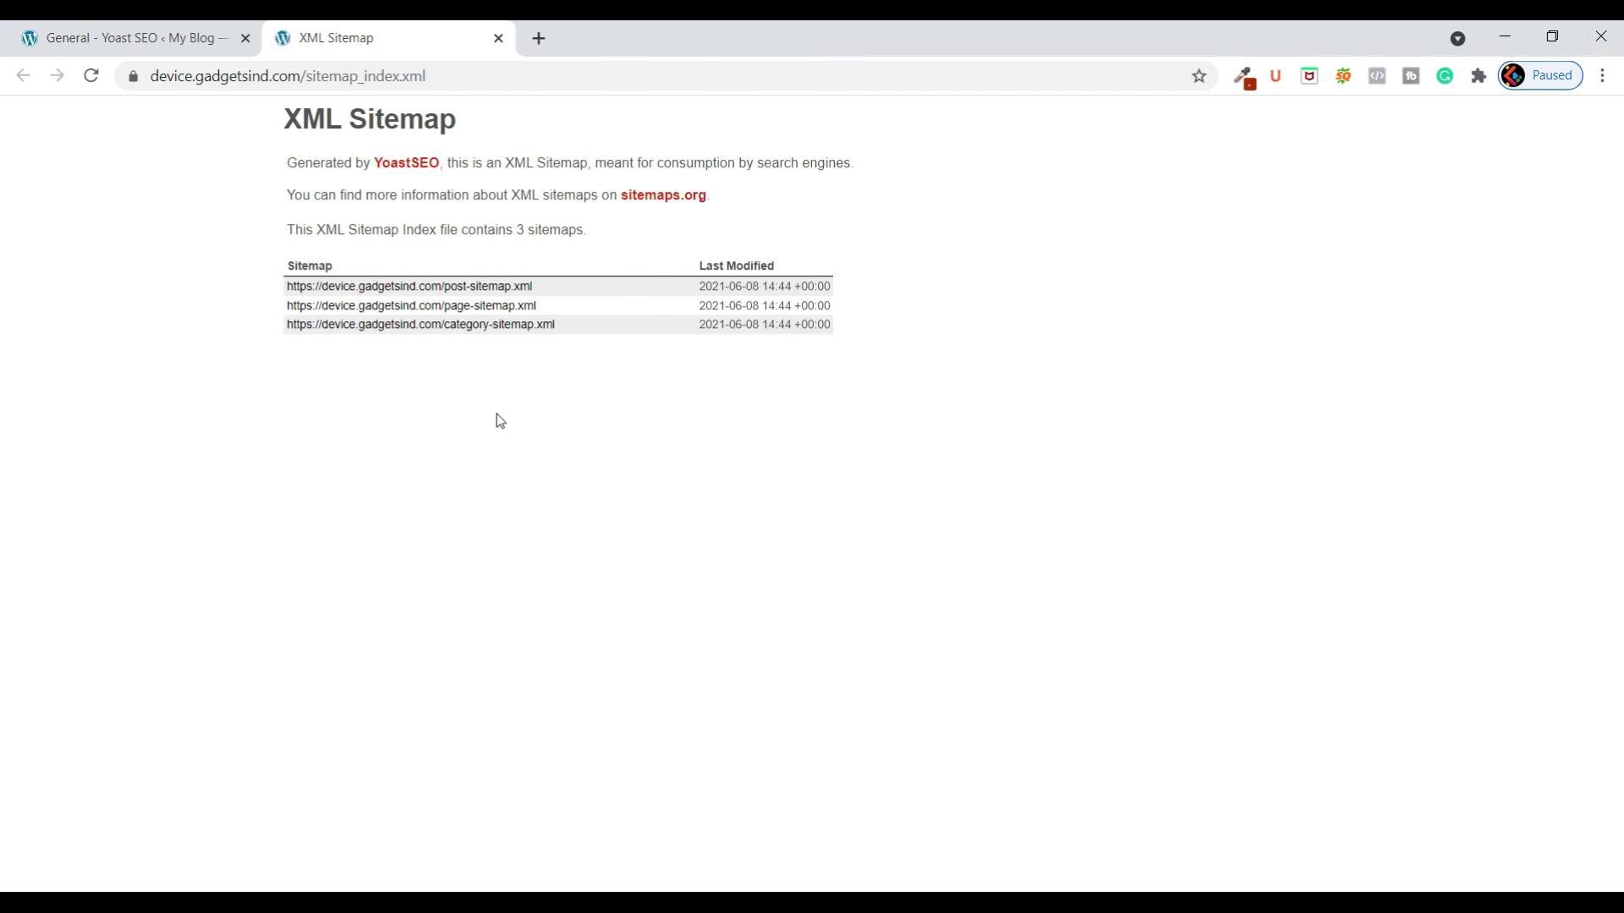
# - Back in WordPress, follow the Site Kit dashboard's Search Console source link and open the site's Sitemaps page there
pyautogui.hotkey('ctrl', 'Tab')
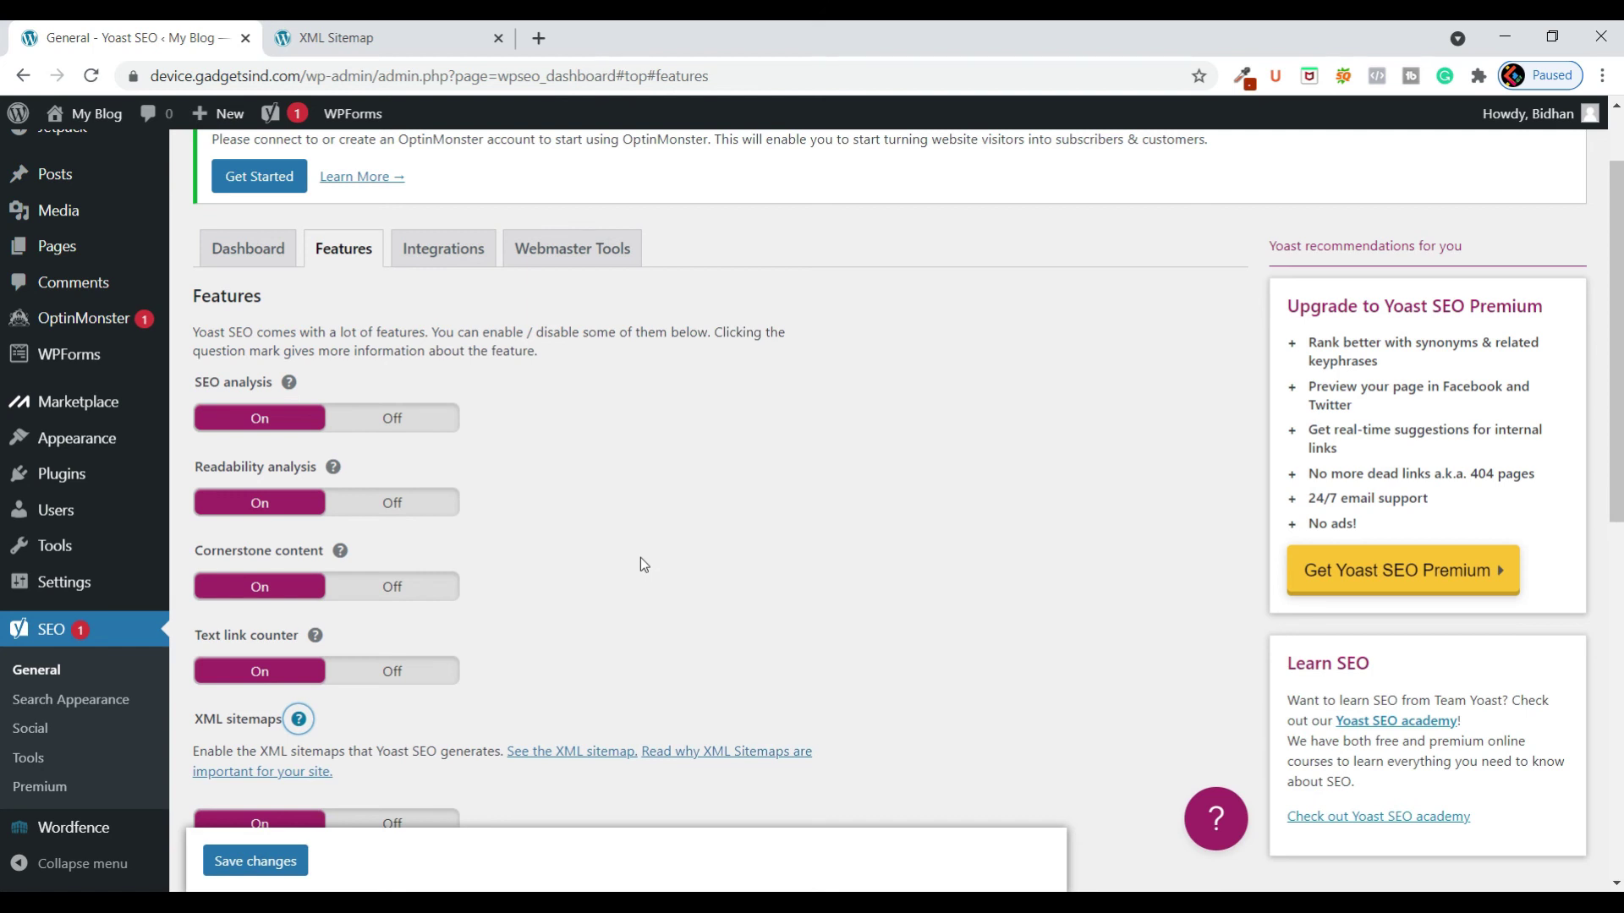
pyautogui.scroll(1, 60, 321)
pyautogui.moveTo(84, 214)
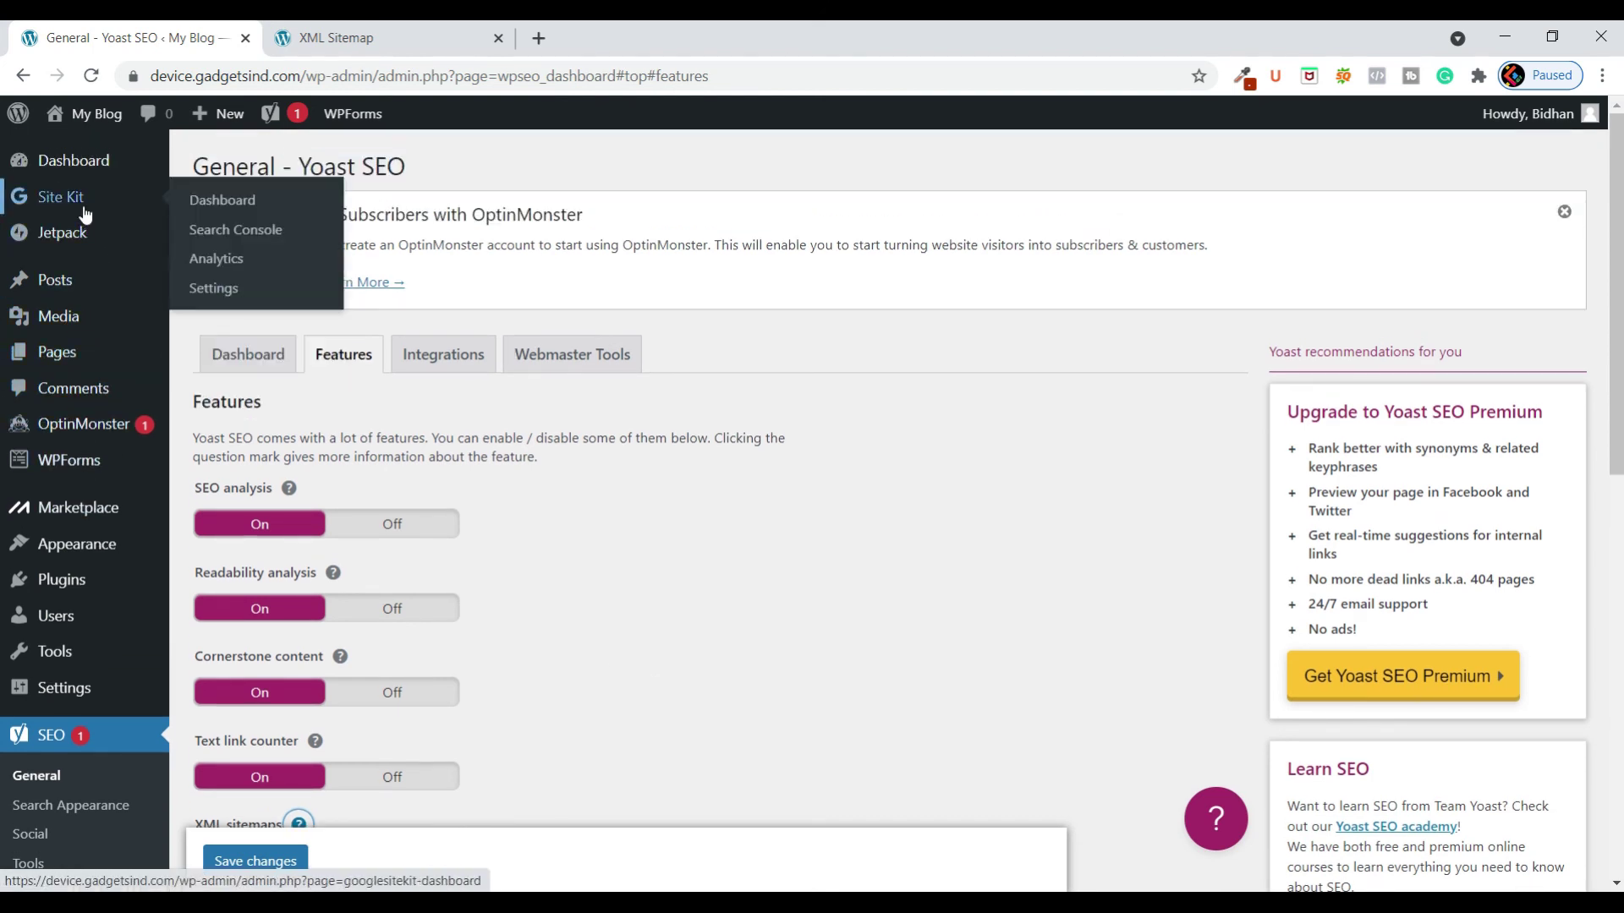
pyautogui.click(233, 205)
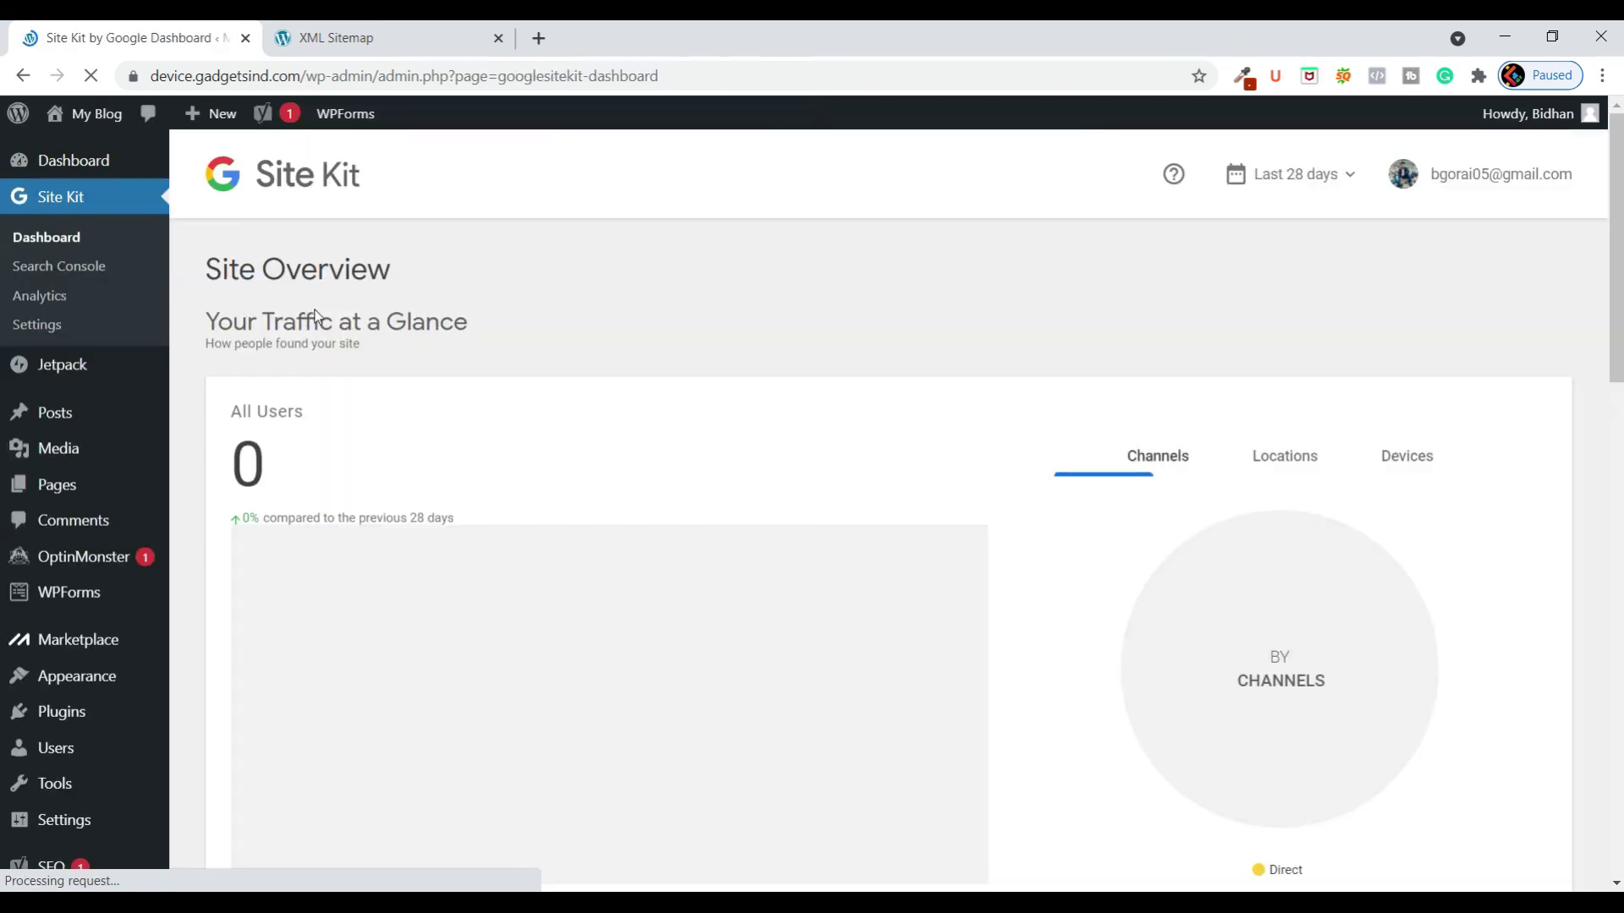
pyautogui.scroll(-8, 572, 430)
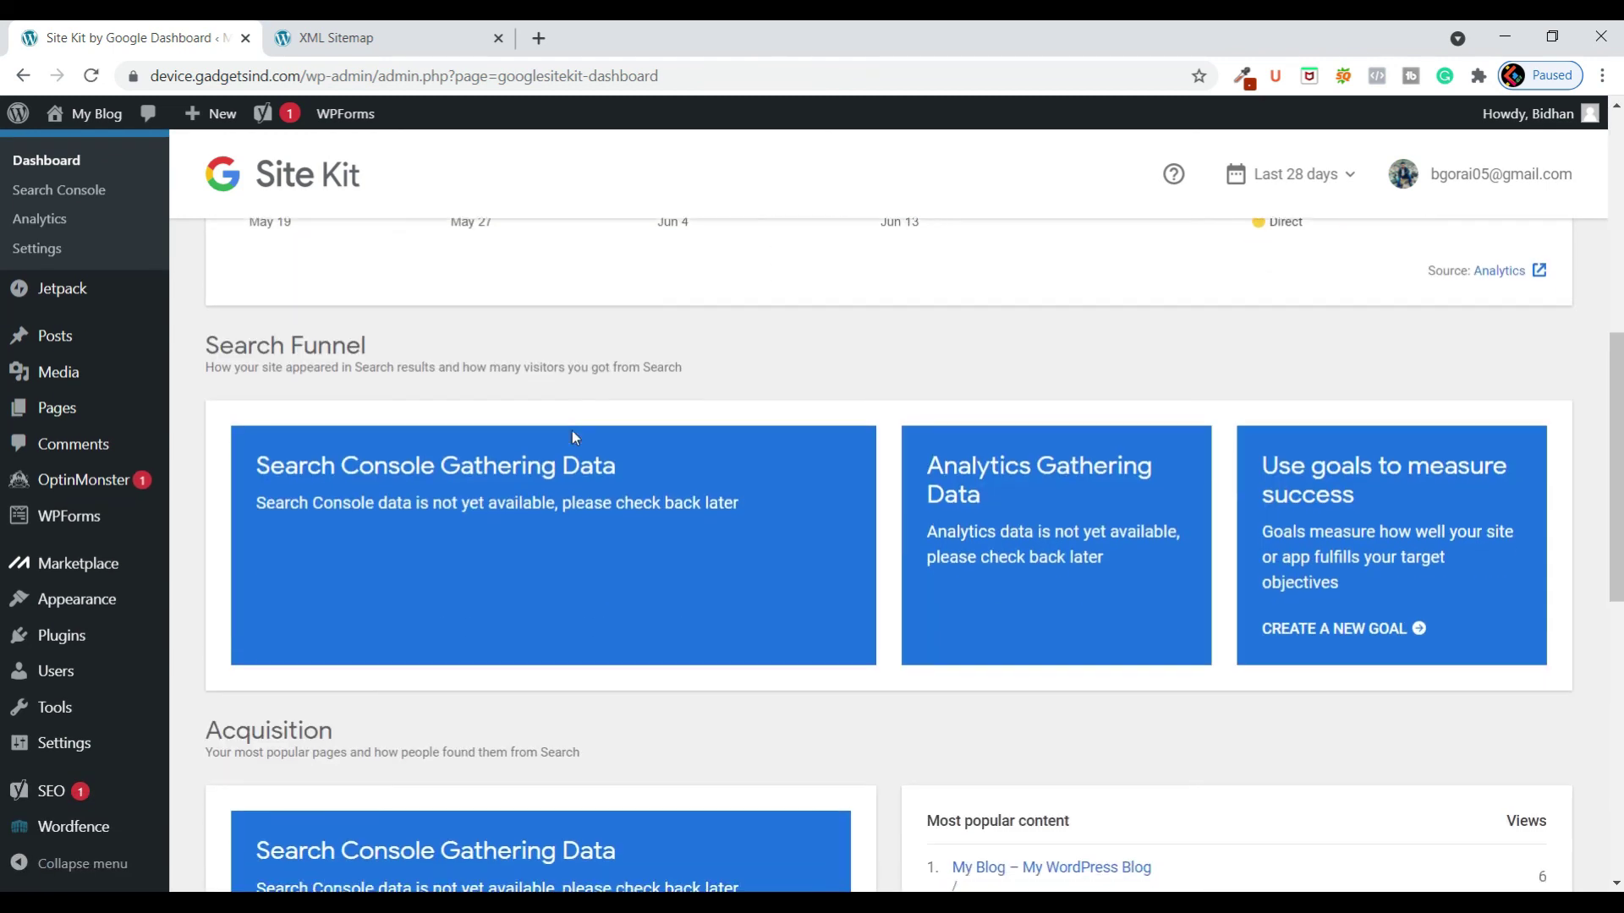
pyautogui.scroll(-7, 572, 430)
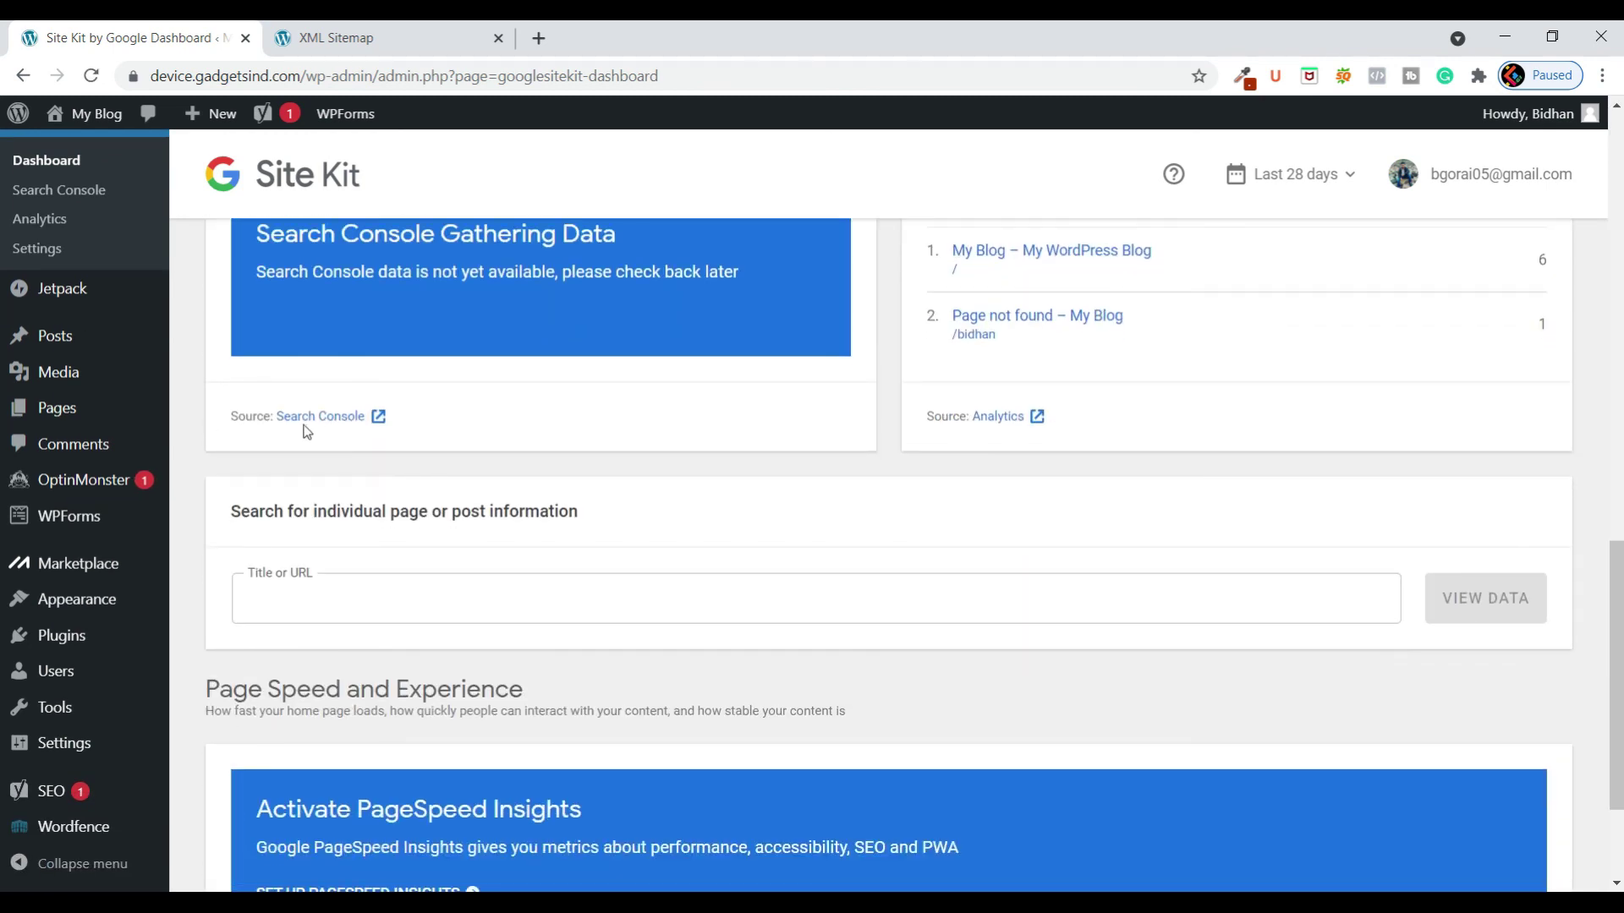
pyautogui.click(322, 425)
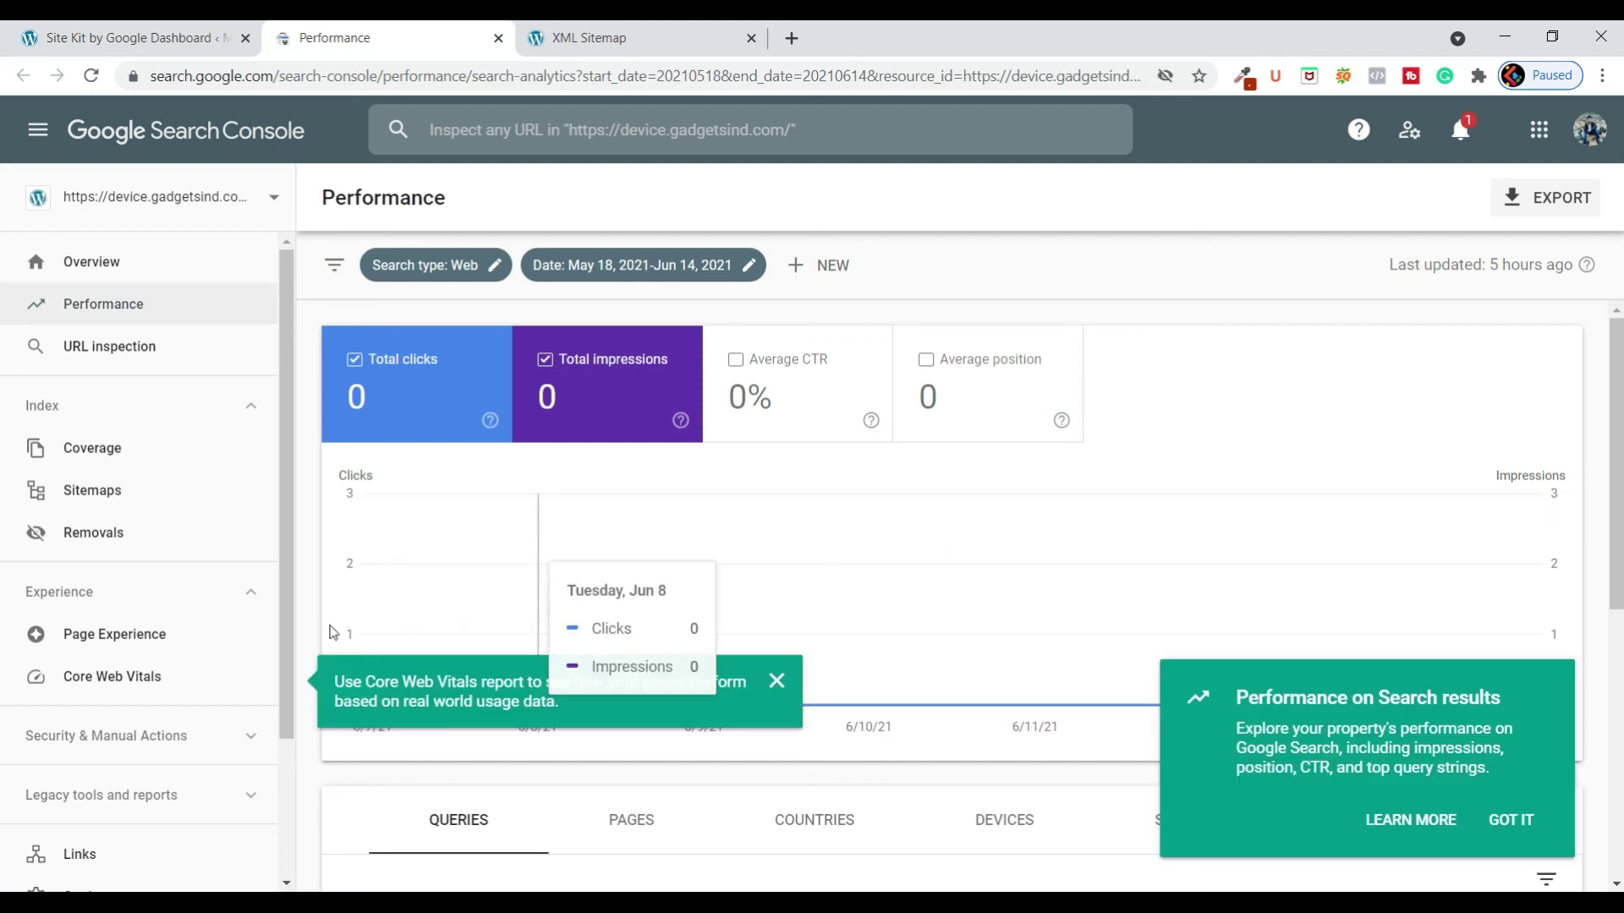
pyautogui.click(84, 504)
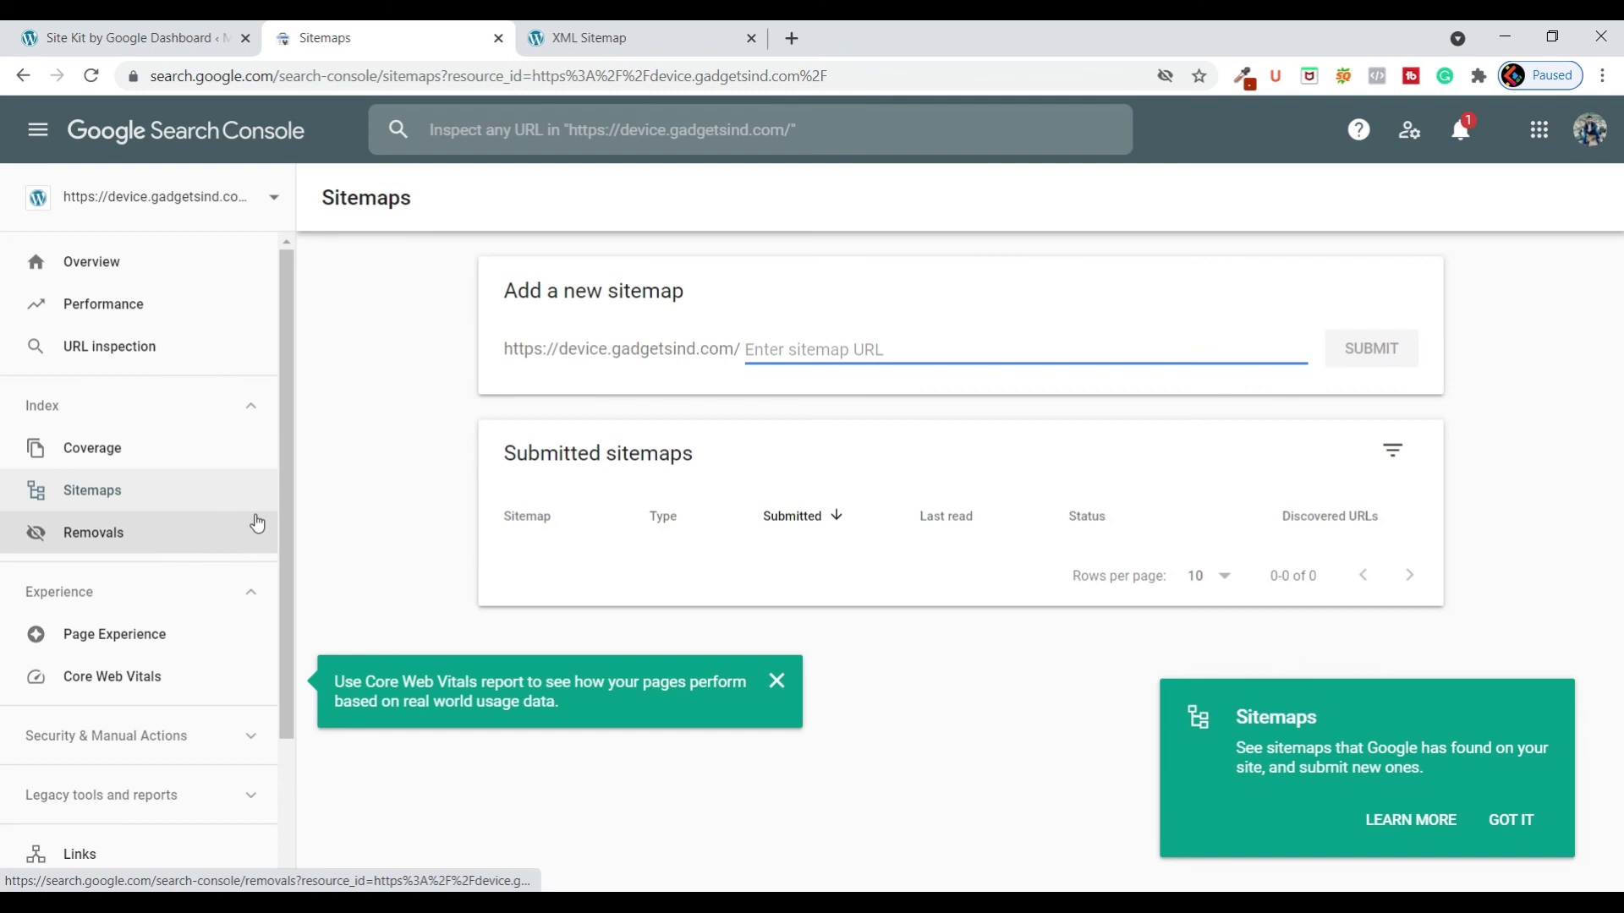
# - Copy the sitemap_index.xml part of the address of the open XML sitemap page
pyautogui.click(607, 42)
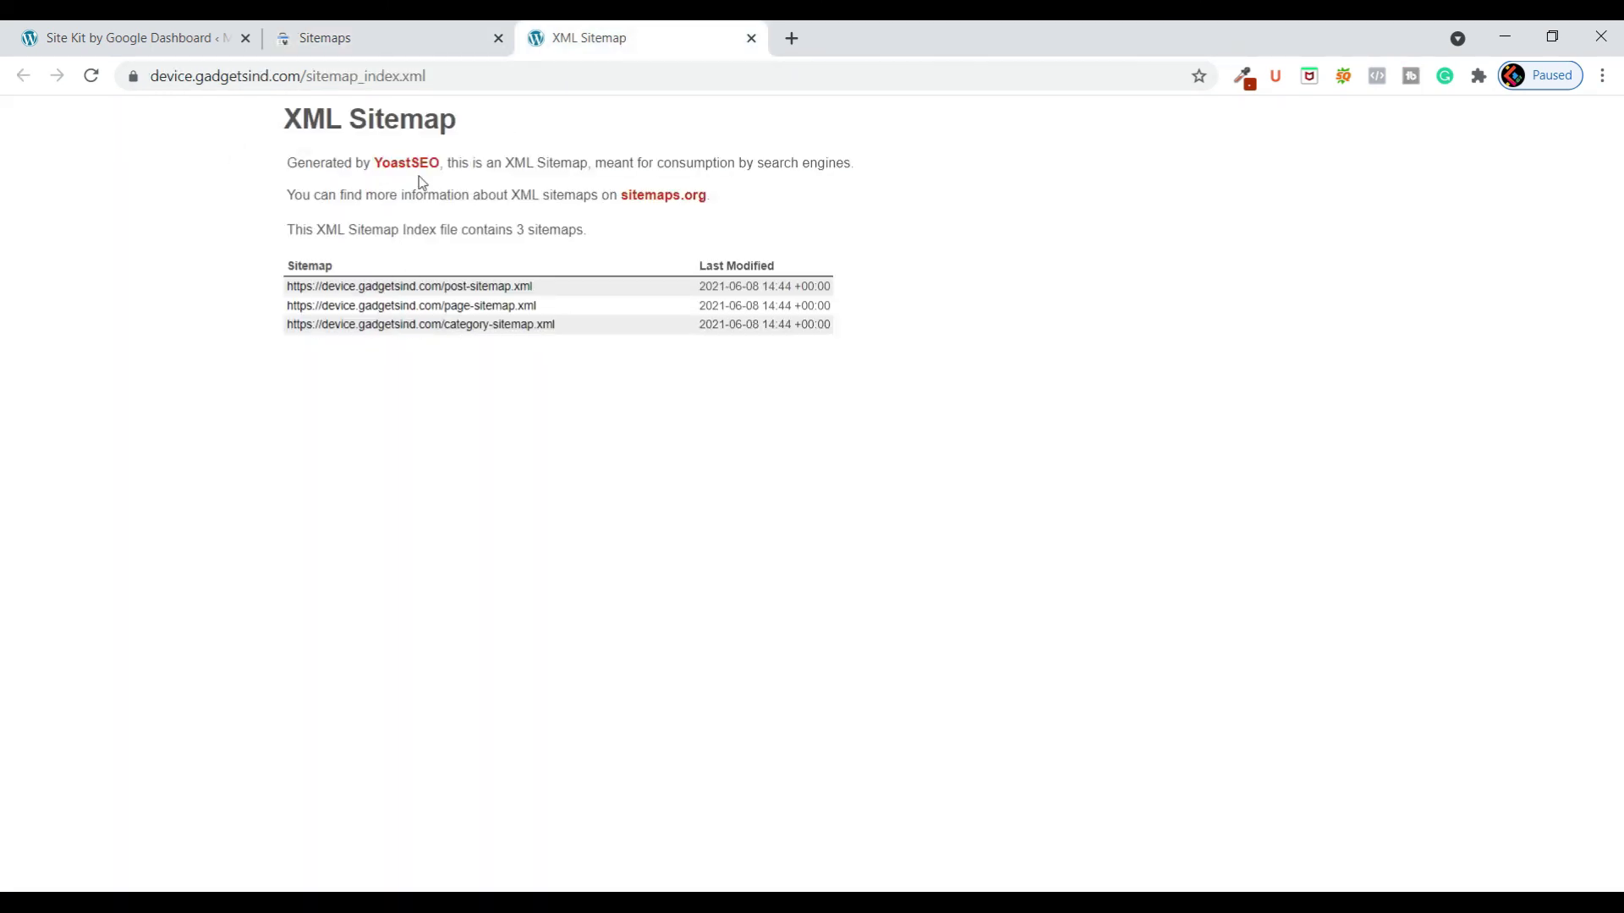
pyautogui.moveTo(436, 76); pyautogui.dragTo(306, 77)
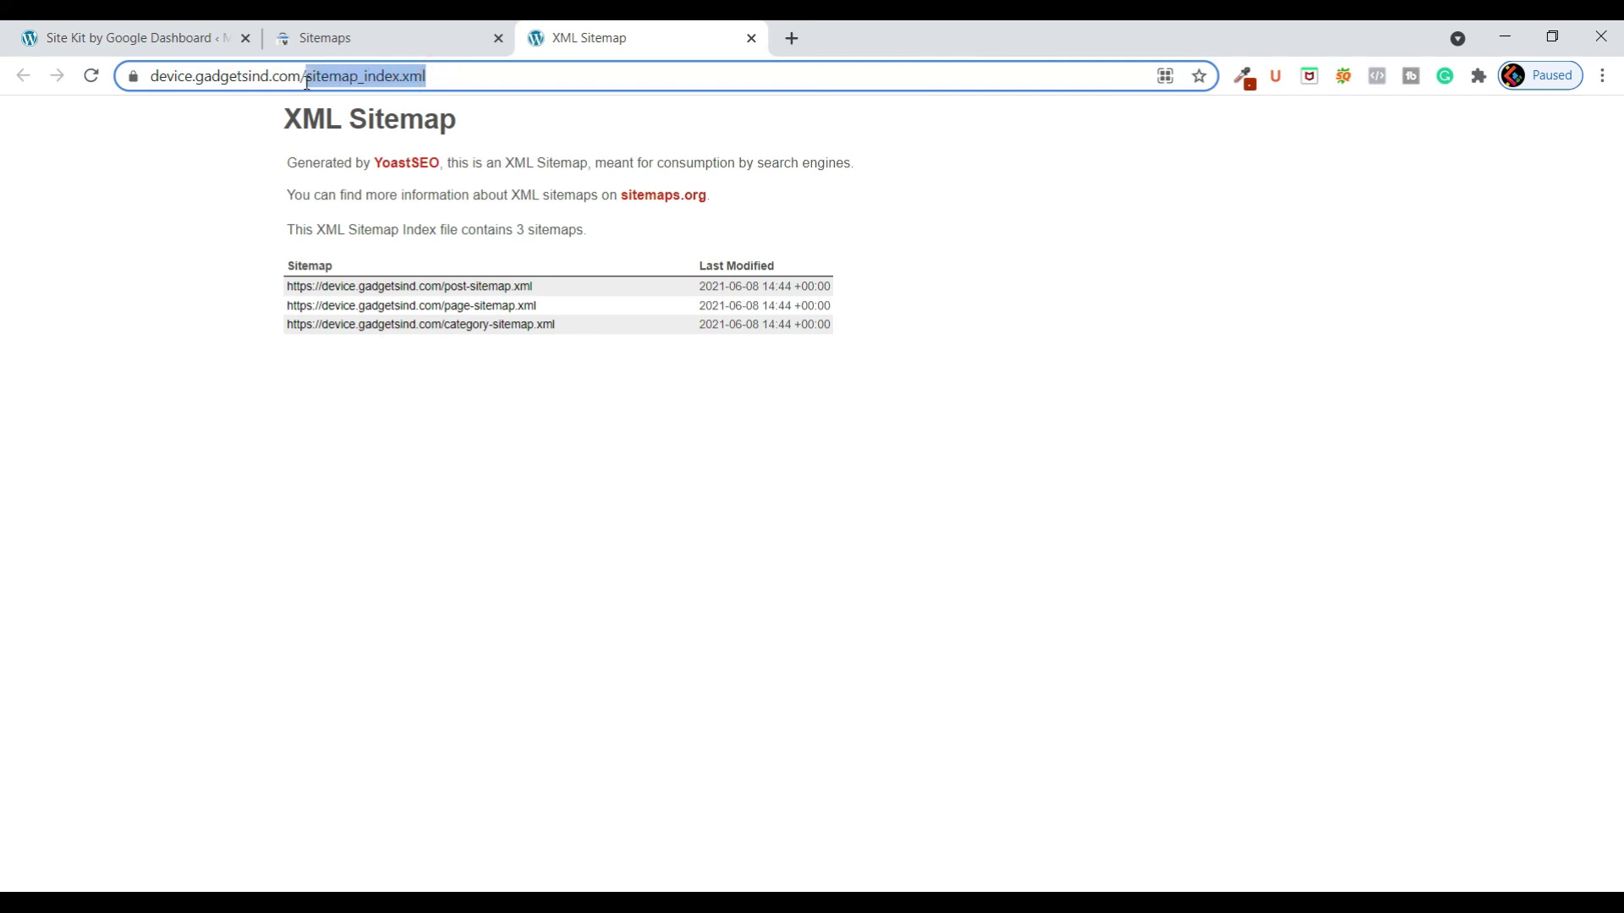
pyautogui.rightClick(426, 79)
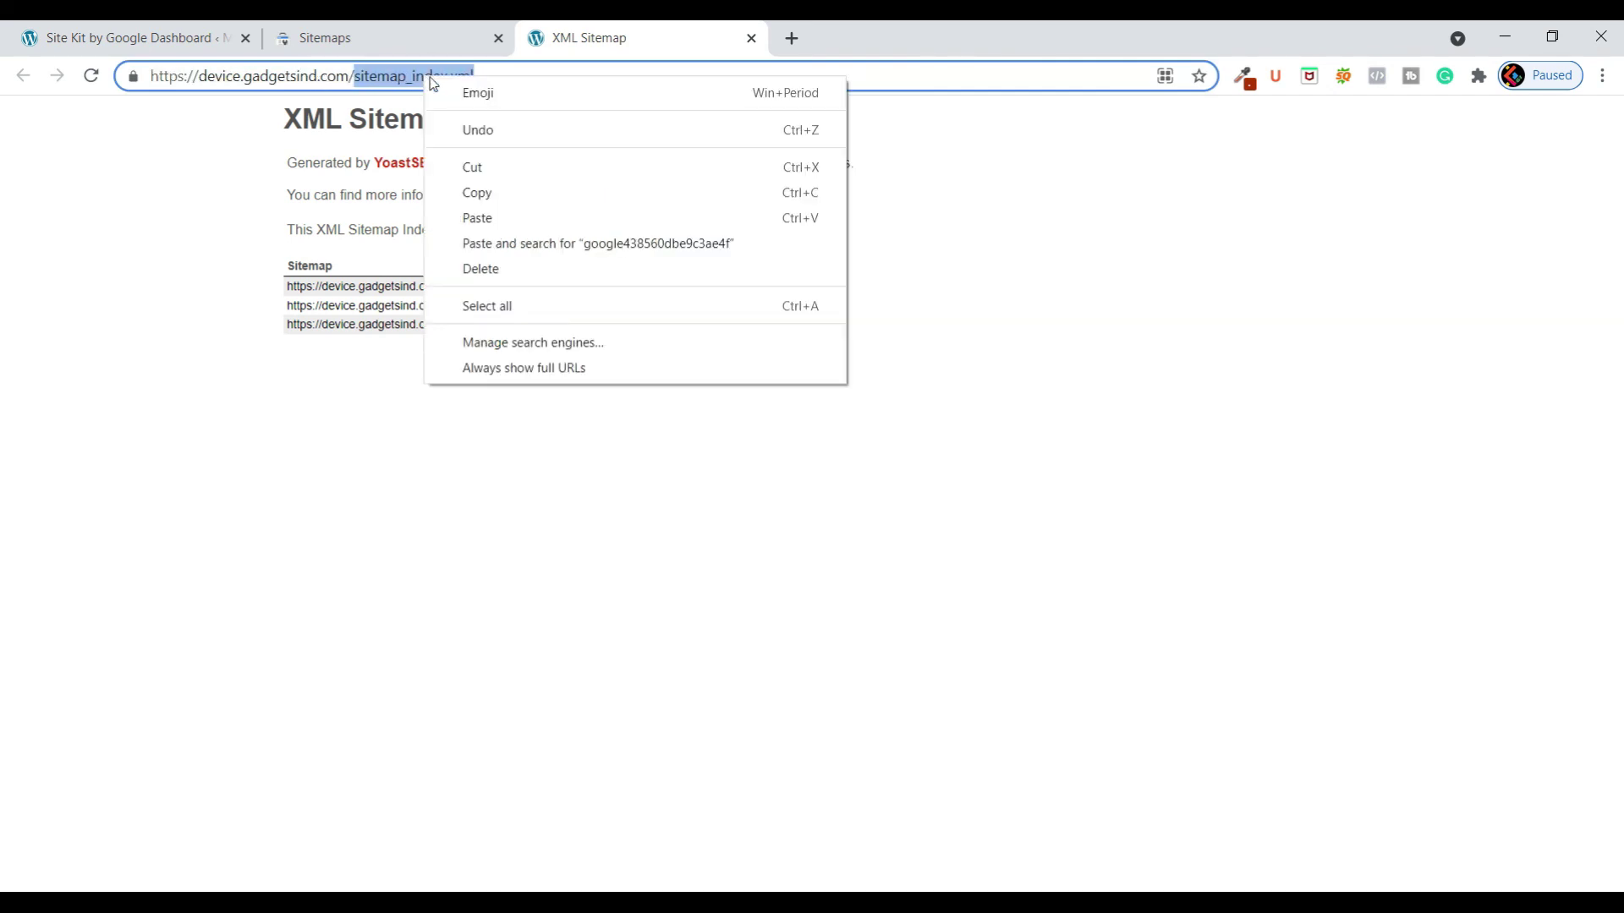
pyautogui.click(489, 194)
# - Submit sitemap_index.xml as a new sitemap in Google Search Console and dismiss the confirmation
pyautogui.click(338, 47)
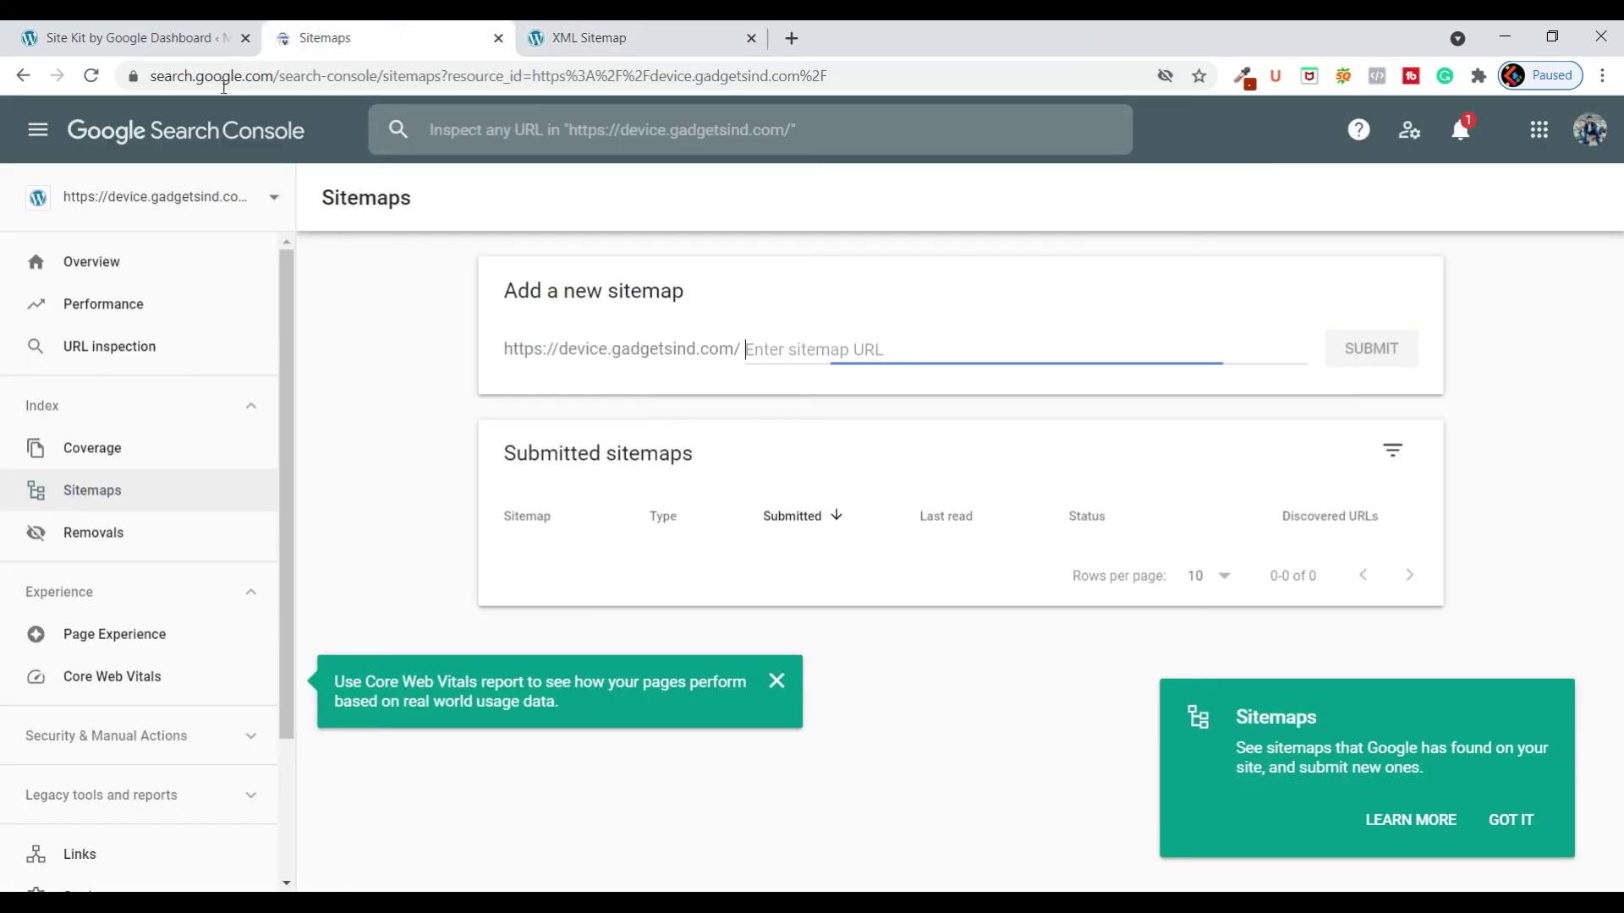
pyautogui.rightClick(793, 350)
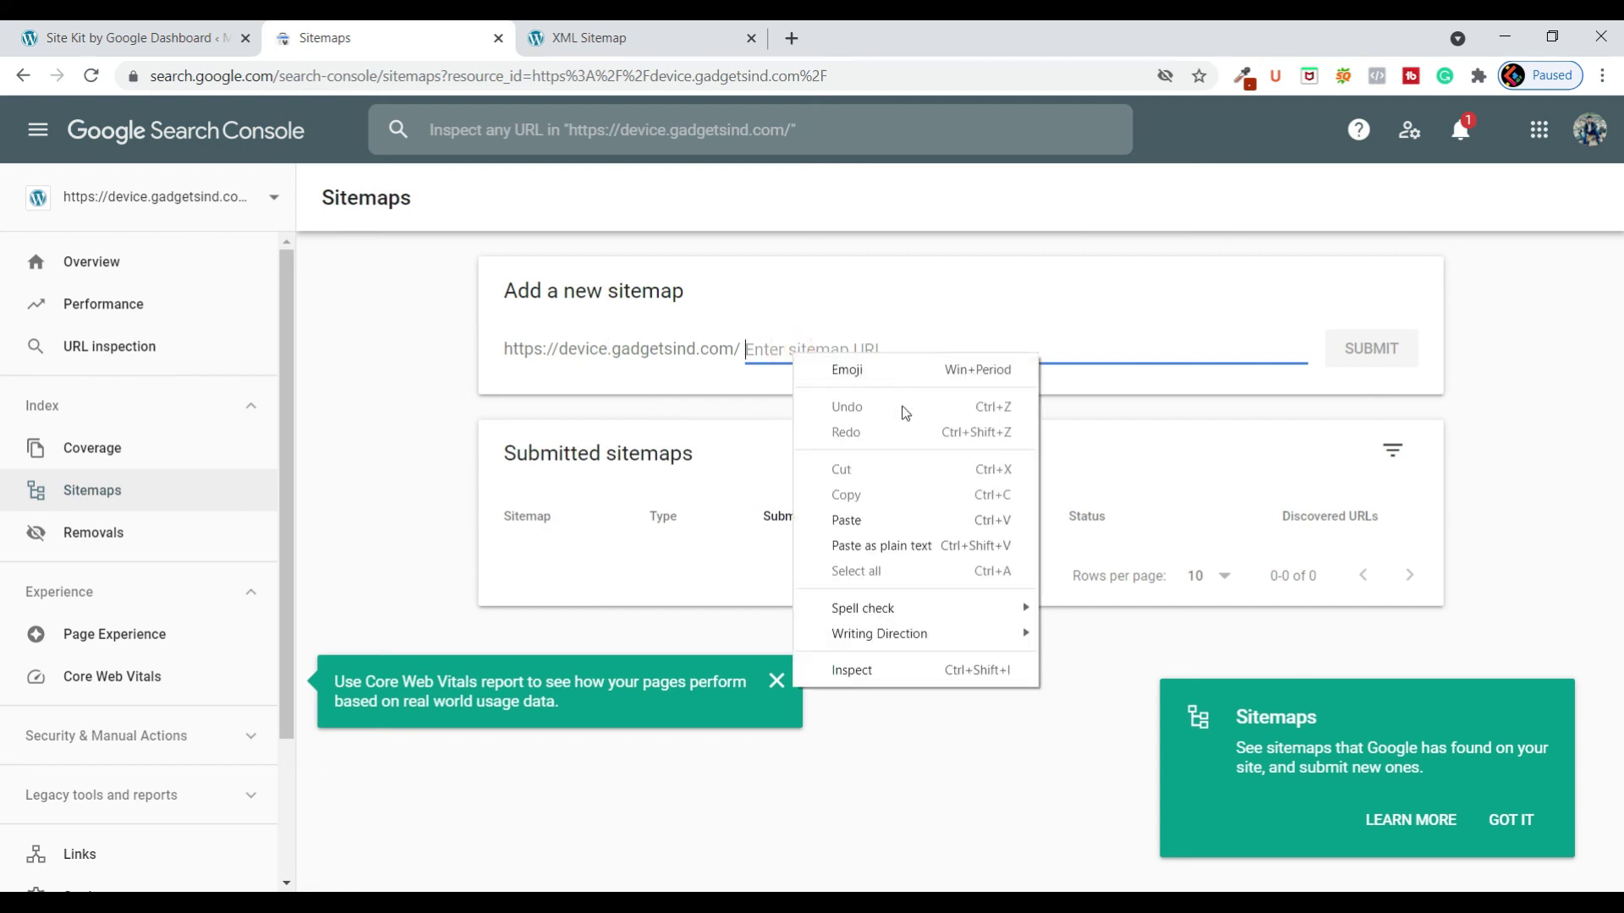
pyautogui.click(883, 514)
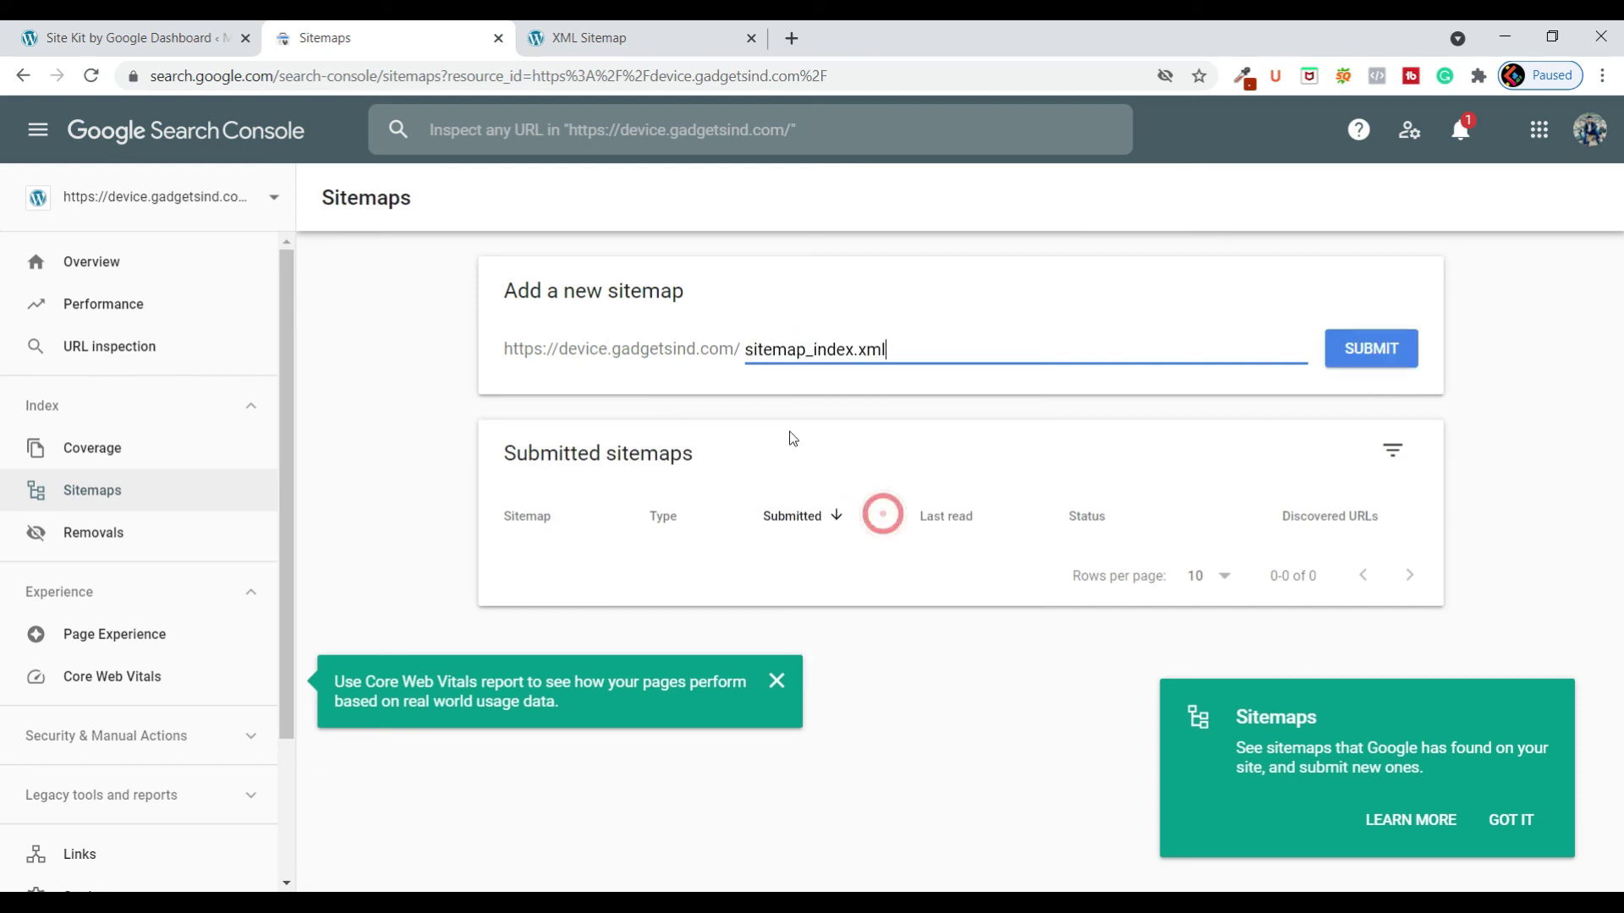
pyautogui.click(1386, 352)
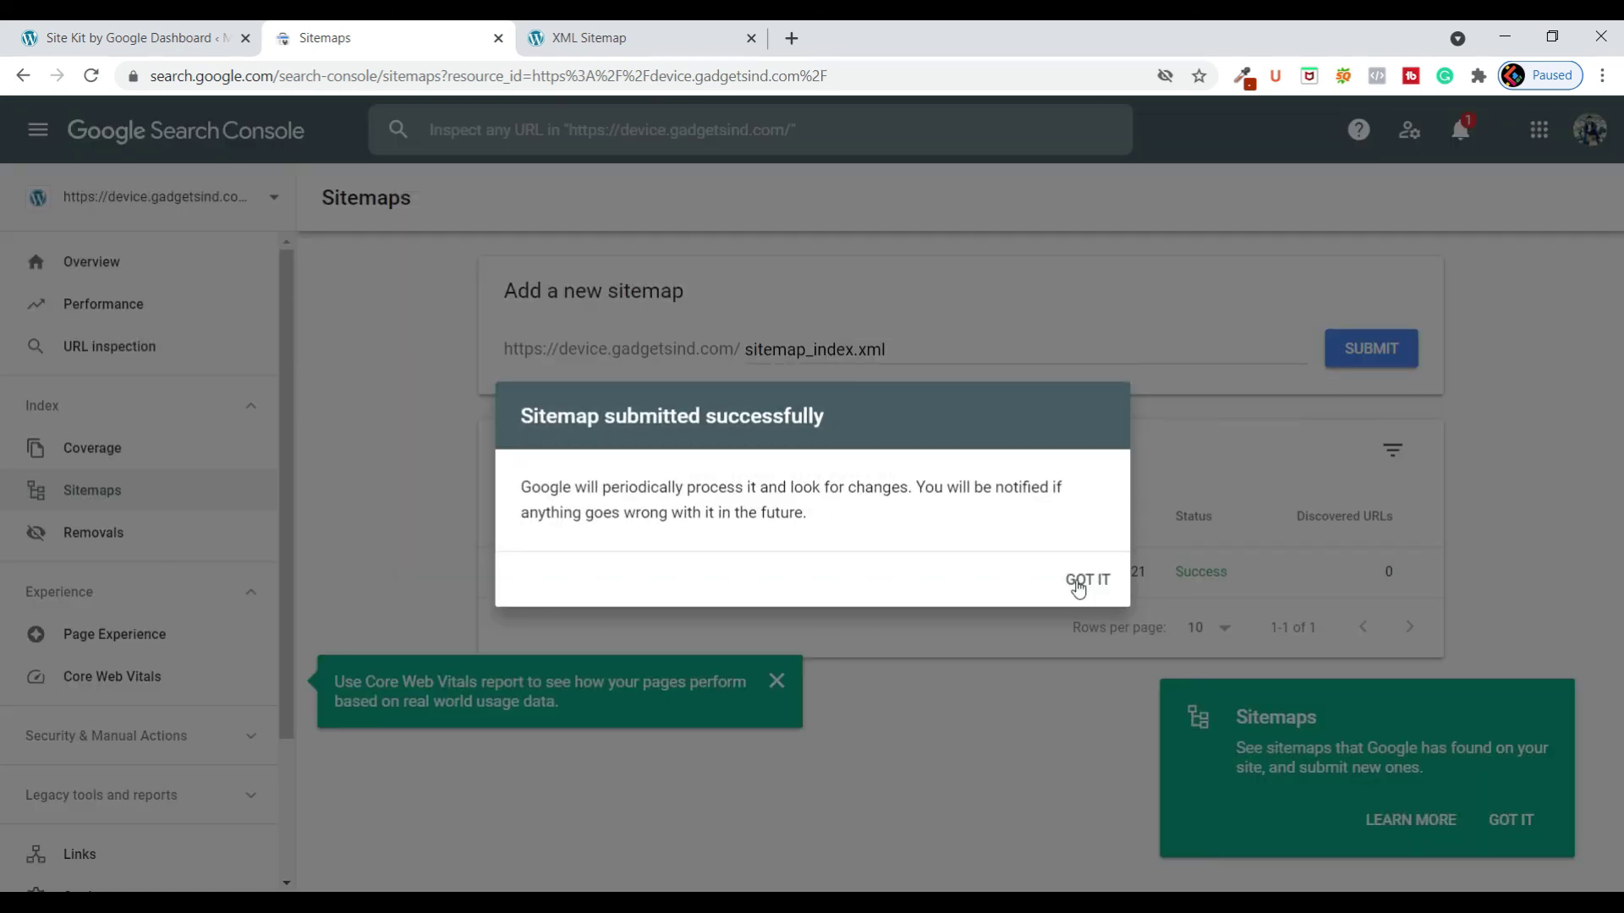
pyautogui.click(1091, 582)
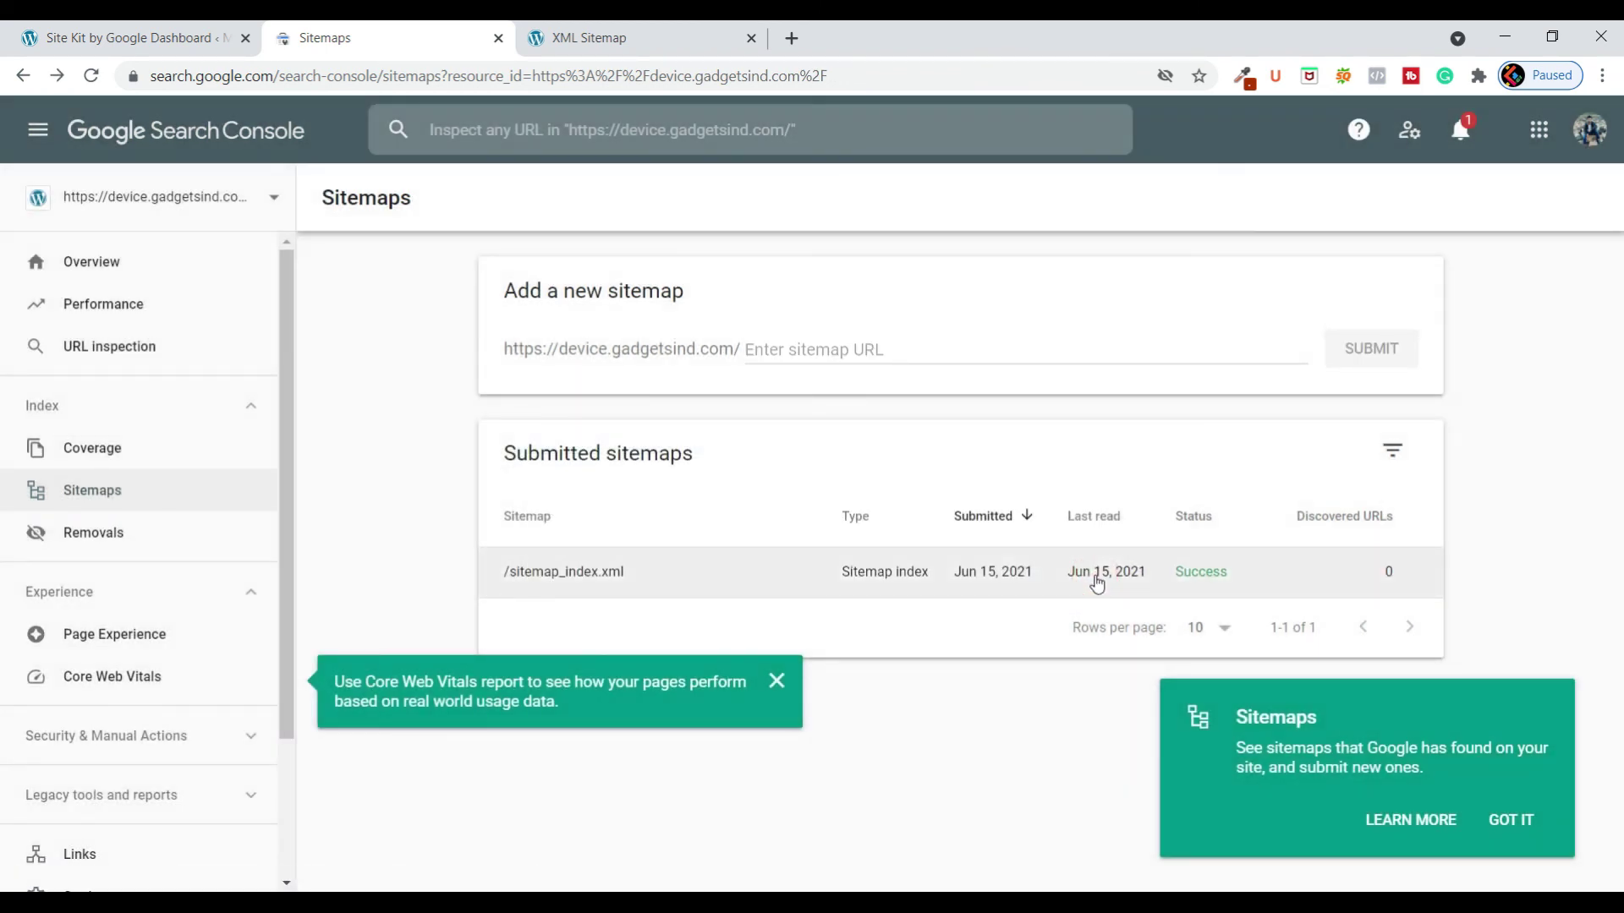